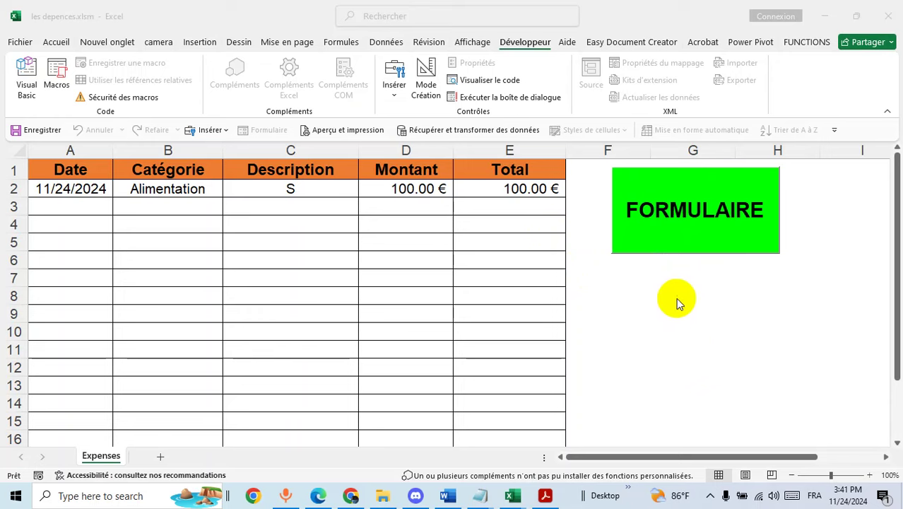
Step: Open the FORMULAIRE form and try saving without a category to trigger the validation warning
{"action": "left_click", "coordinate": [667, 243]}
{"action": "left_click", "coordinate": [685, 236]}
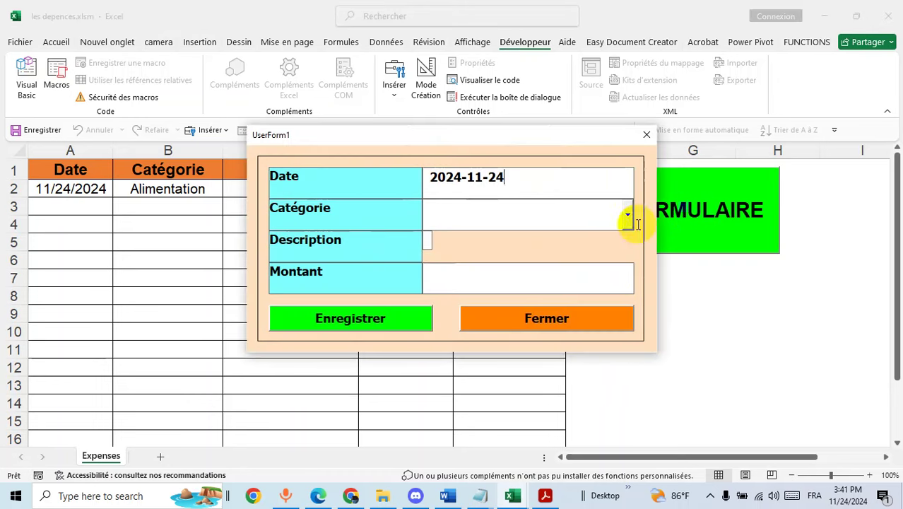
{"action": "left_click_drag", "start_coordinate": [573, 139], "coordinate": [532, 162]}
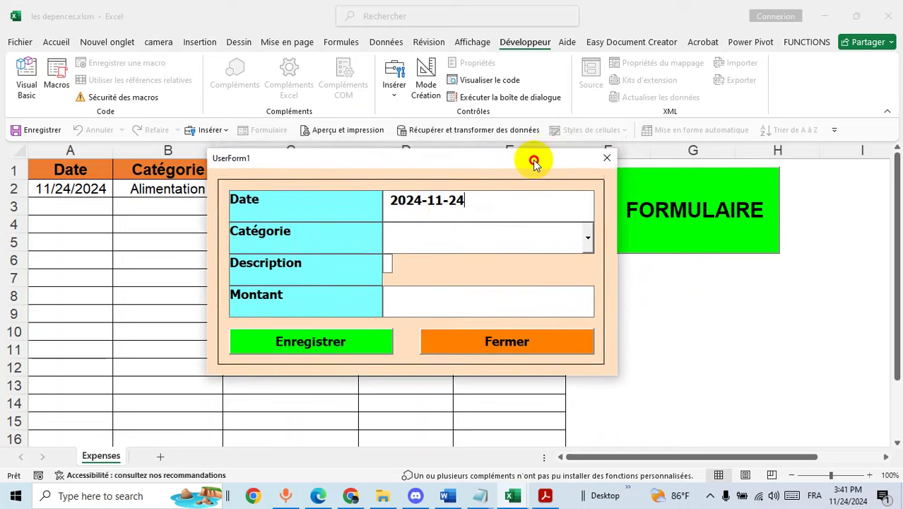
{"action": "double_click", "coordinate": [433, 208]}
{"action": "left_click_drag", "start_coordinate": [428, 209], "coordinate": [416, 239]}
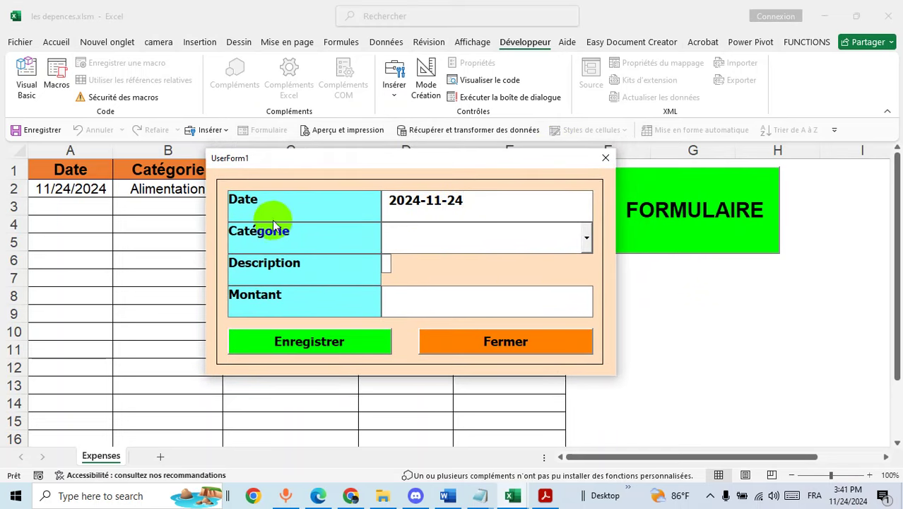
{"action": "left_click", "coordinate": [507, 229]}
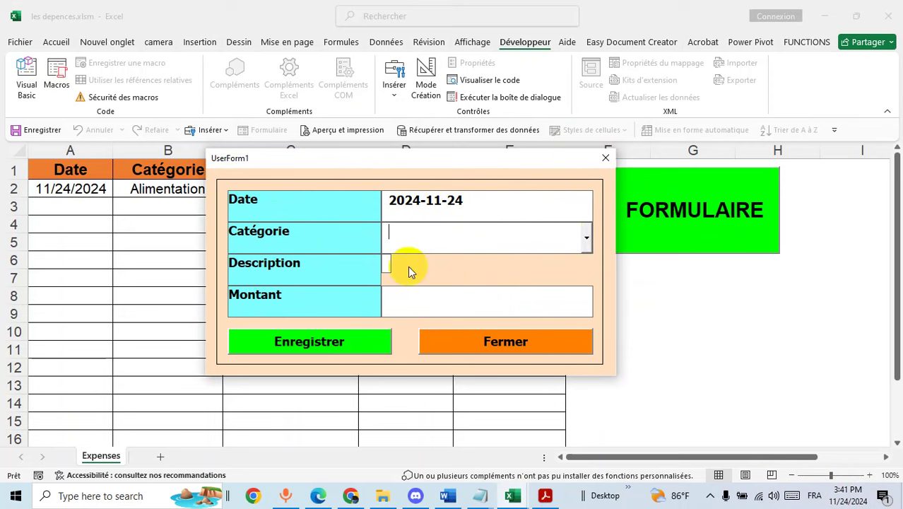
{"action": "left_click", "coordinate": [360, 343]}
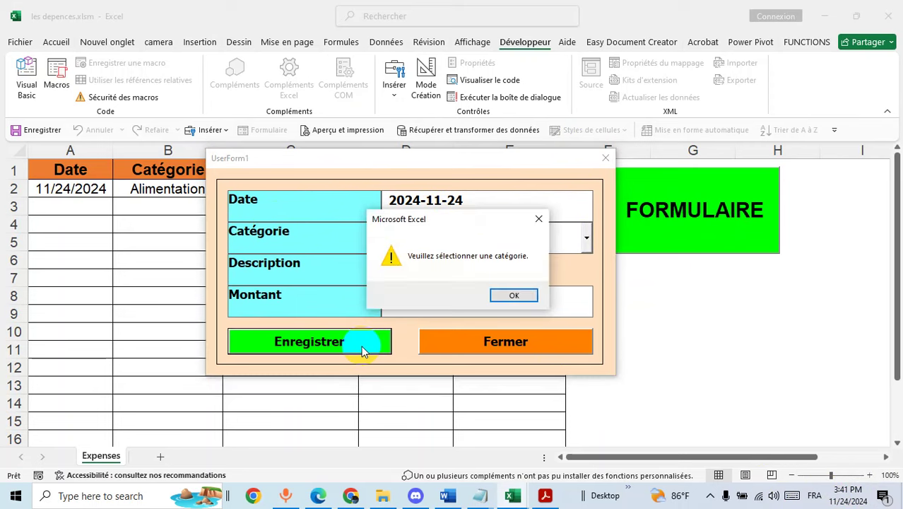
{"action": "left_click", "coordinate": [511, 296]}
Step: Record a Transport expense described 'aller' for 100 and save it to the sheet
{"action": "left_click", "coordinate": [586, 238]}
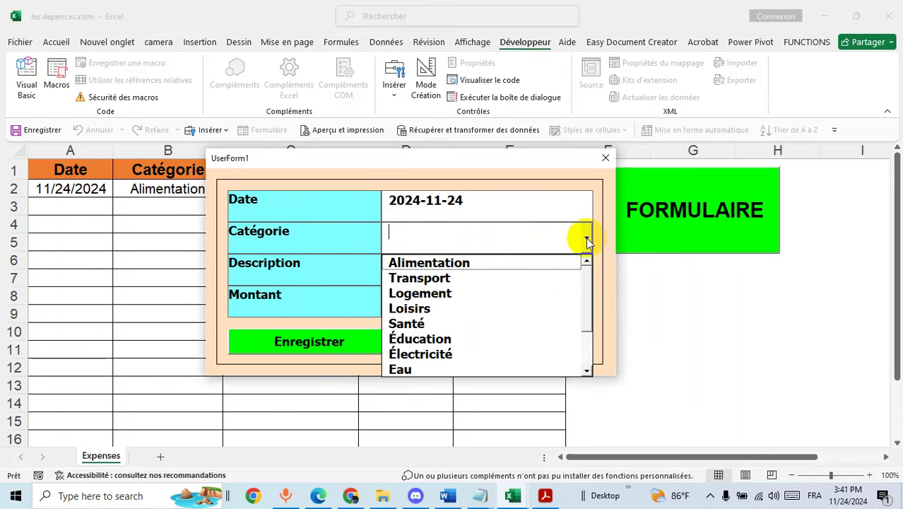
{"action": "left_click", "coordinate": [508, 264]}
{"action": "left_click", "coordinate": [587, 239]}
{"action": "left_click", "coordinate": [513, 277]}
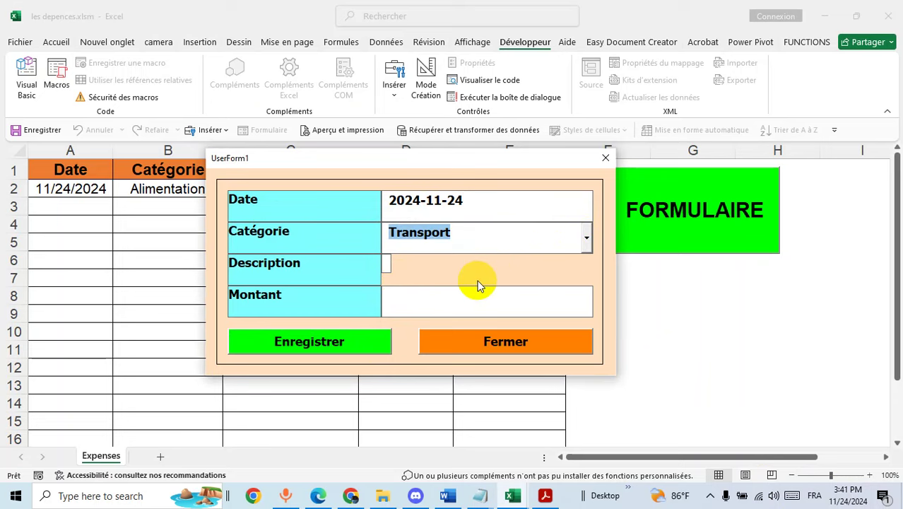
{"action": "left_click", "coordinate": [382, 271]}
{"action": "type", "text": "aller"}
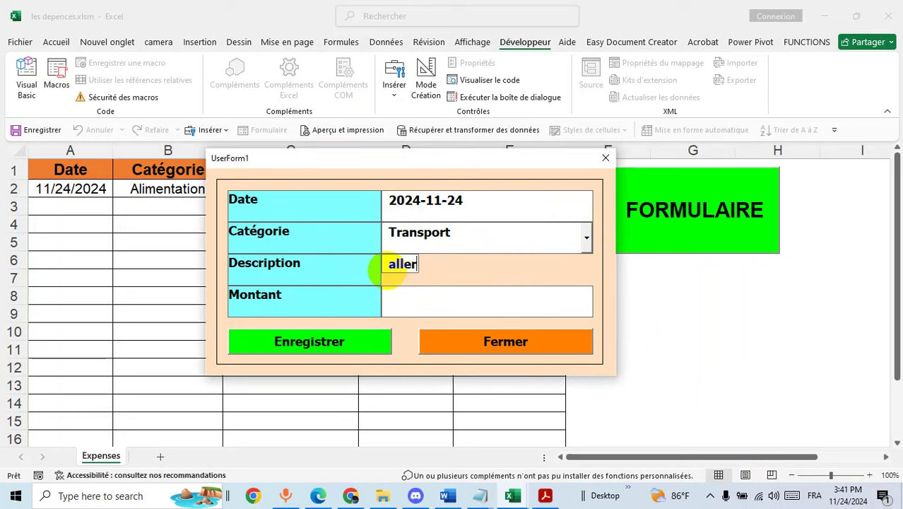
{"action": "left_click", "coordinate": [363, 346]}
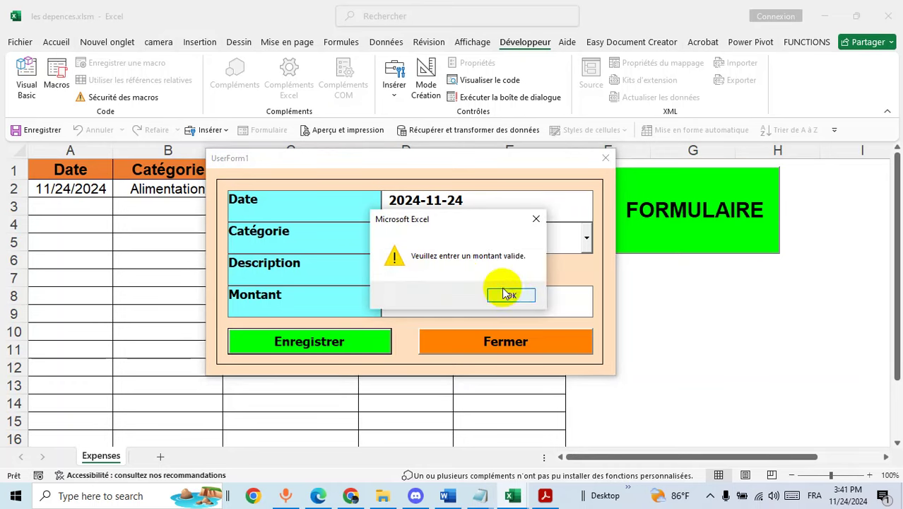
{"action": "left_click", "coordinate": [512, 297]}
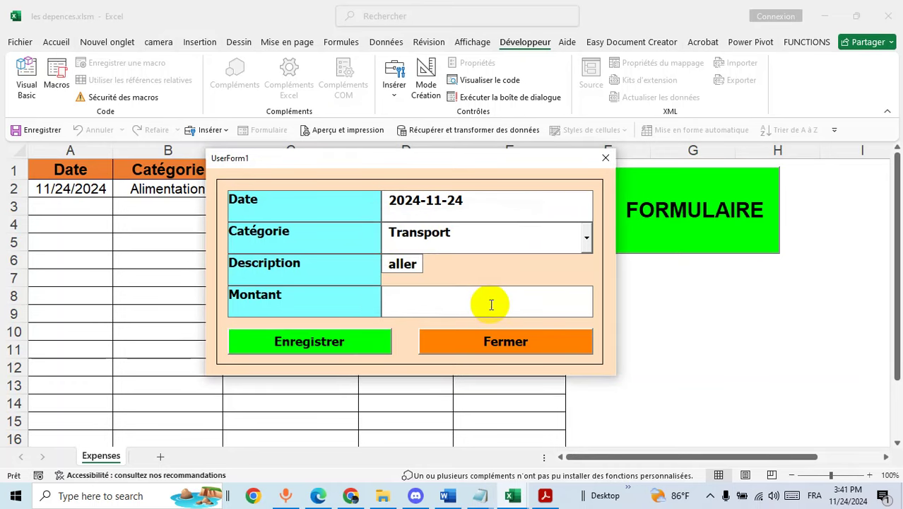
{"action": "left_click", "coordinate": [362, 343]}
{"action": "left_click", "coordinate": [527, 297]}
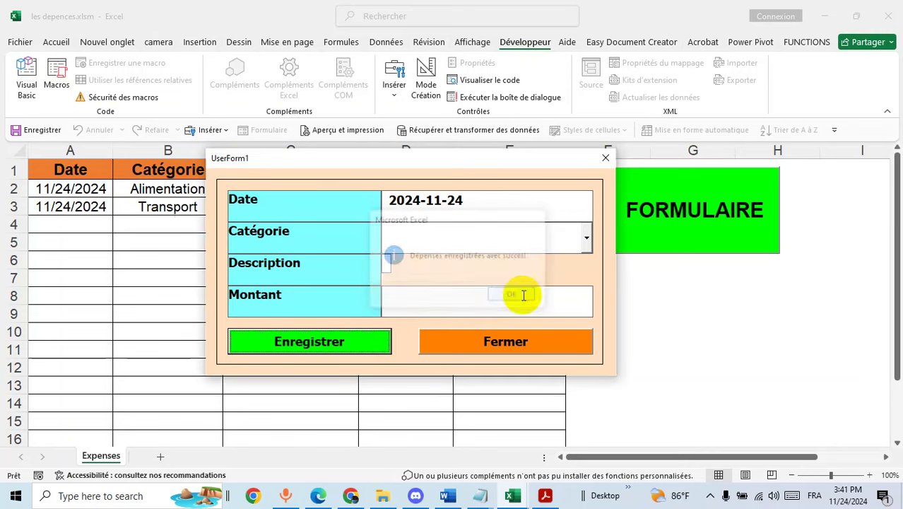
Step: Move the form aside to check the 100.00 € row and 200.00 € total, then close it
{"action": "mouse_move", "coordinate": [550, 162]}
{"action": "left_mouse_down"}
{"action": "mouse_move", "coordinate": [497, 214]}
{"action": "mouse_move", "coordinate": [291, 267]}
{"action": "left_mouse_up"}
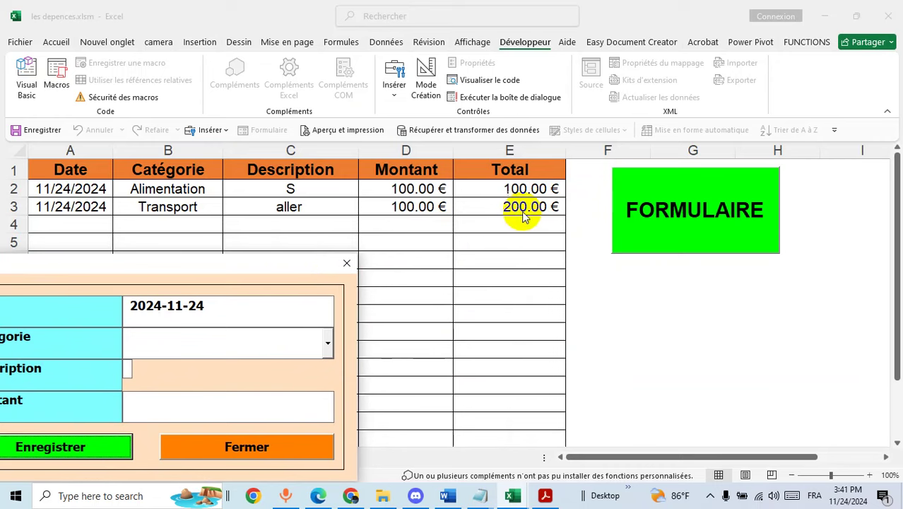
{"action": "left_click_drag", "start_coordinate": [275, 265], "coordinate": [407, 266]}
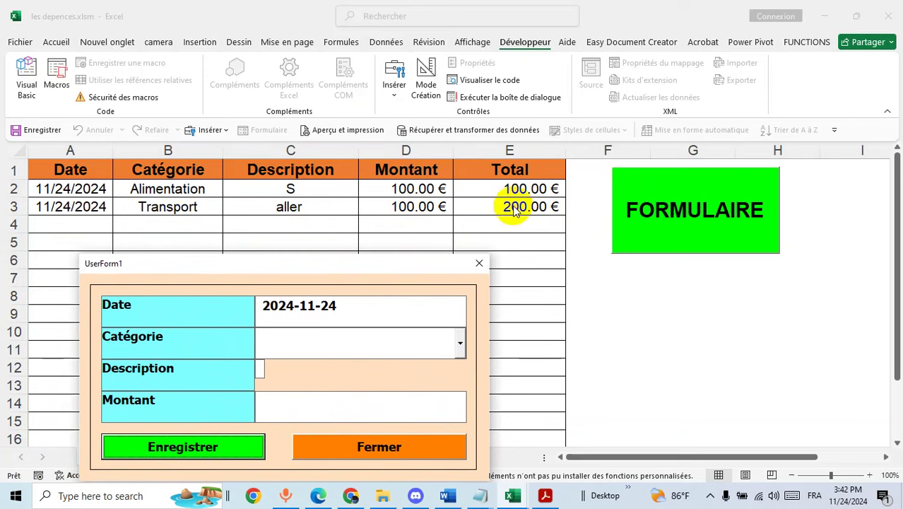
{"action": "left_click_drag", "start_coordinate": [344, 265], "coordinate": [439, 155]}
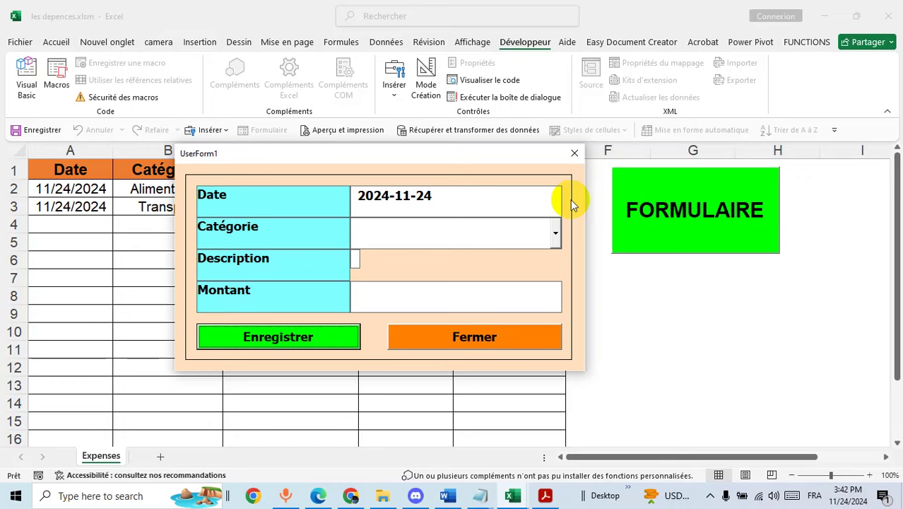
{"action": "left_click", "coordinate": [574, 153]}
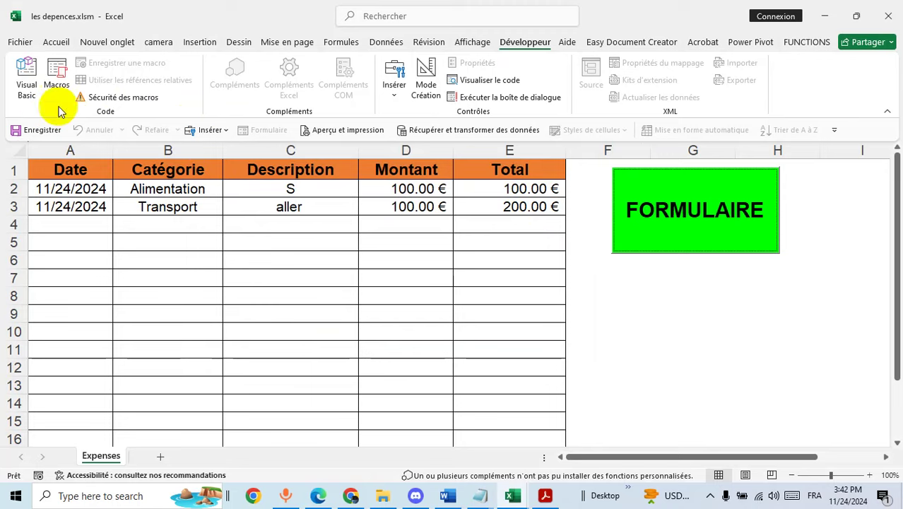
Step: Create a blank workbook and close the VBA editor and les depences.xlsm
{"action": "left_click", "coordinate": [21, 45]}
{"action": "left_click", "coordinate": [170, 147]}
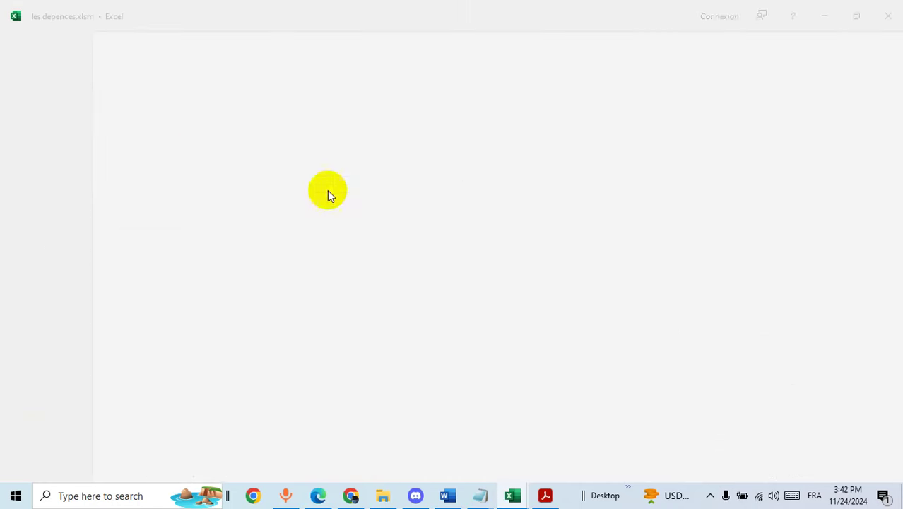
{"action": "left_click", "coordinate": [512, 495]}
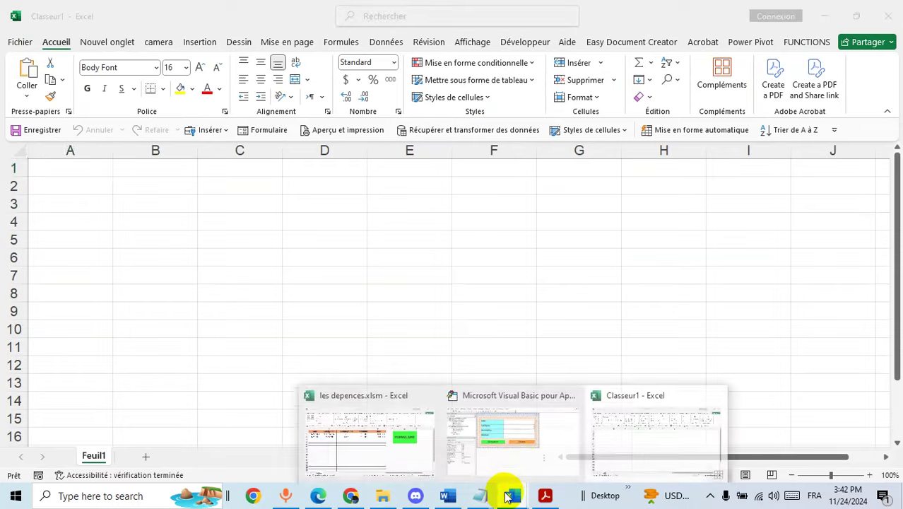
{"action": "left_click", "coordinate": [518, 453]}
{"action": "left_click", "coordinate": [891, 6]}
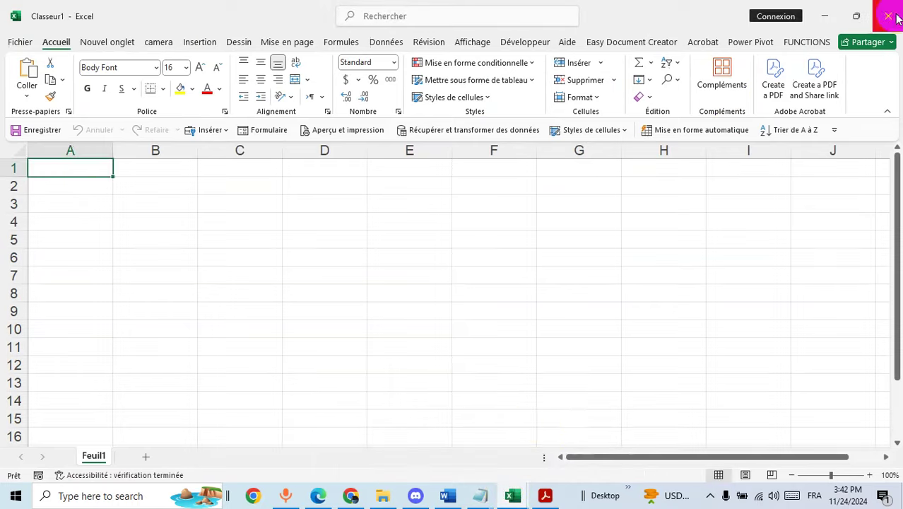
{"action": "left_click", "coordinate": [444, 454]}
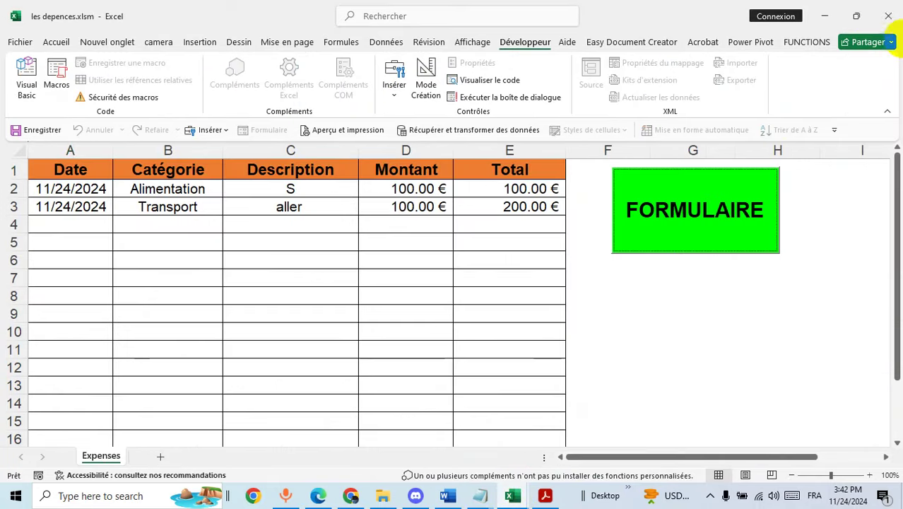
{"action": "left_click", "coordinate": [889, 16]}
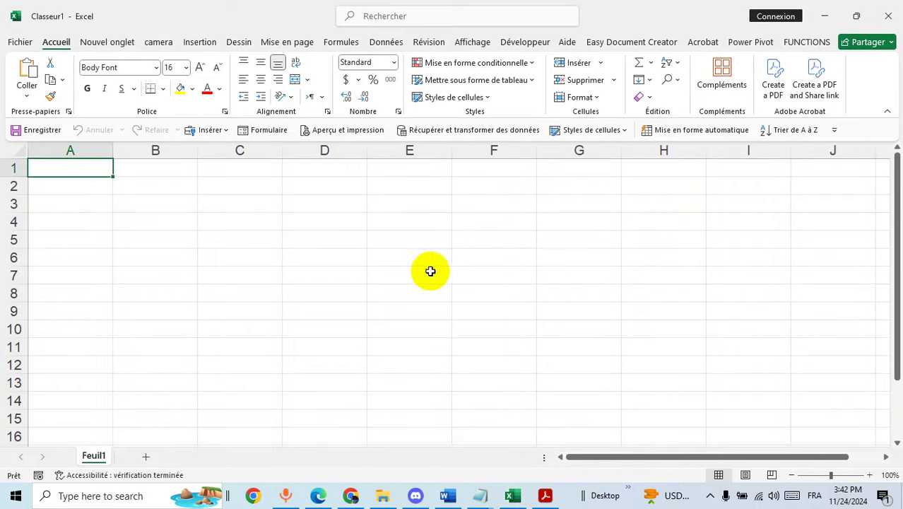
{"action": "left_click", "coordinate": [495, 240]}
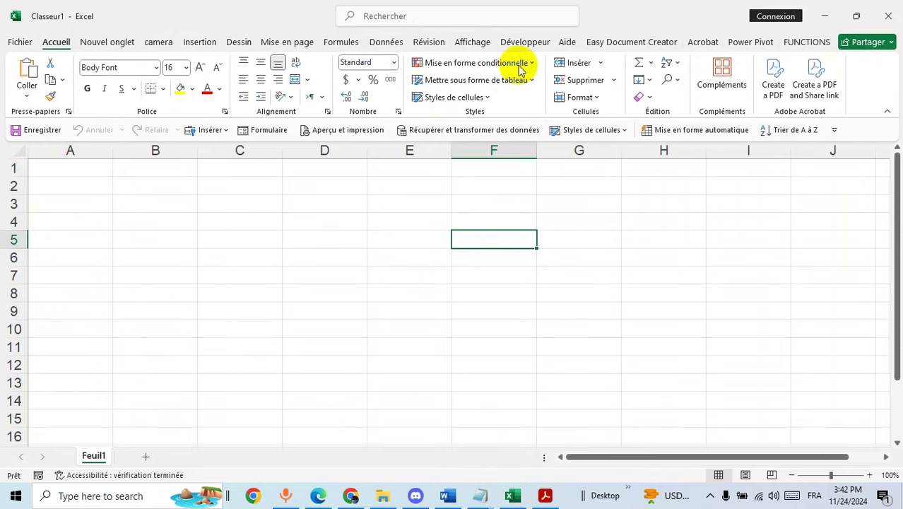
Step: Enable the Développeur tab through the ribbon customisation settings
{"action": "right_click", "coordinate": [520, 104]}
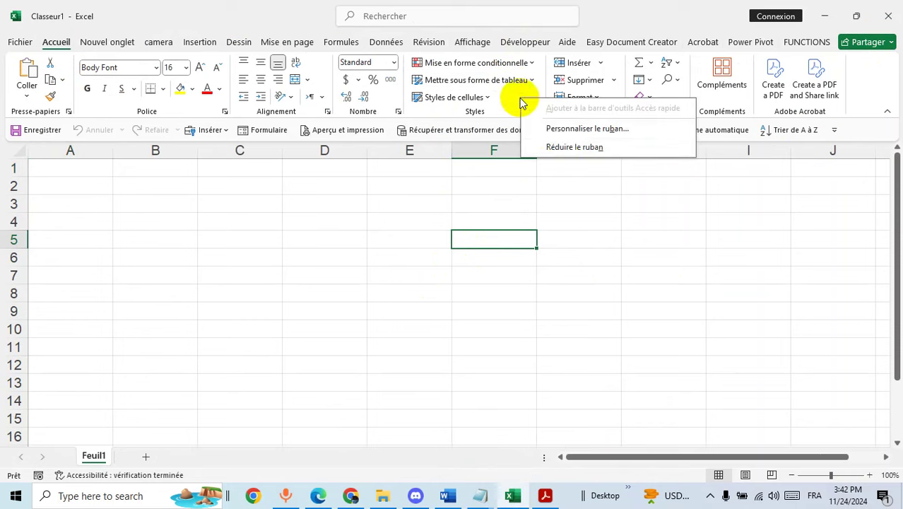
{"action": "left_click", "coordinate": [579, 133]}
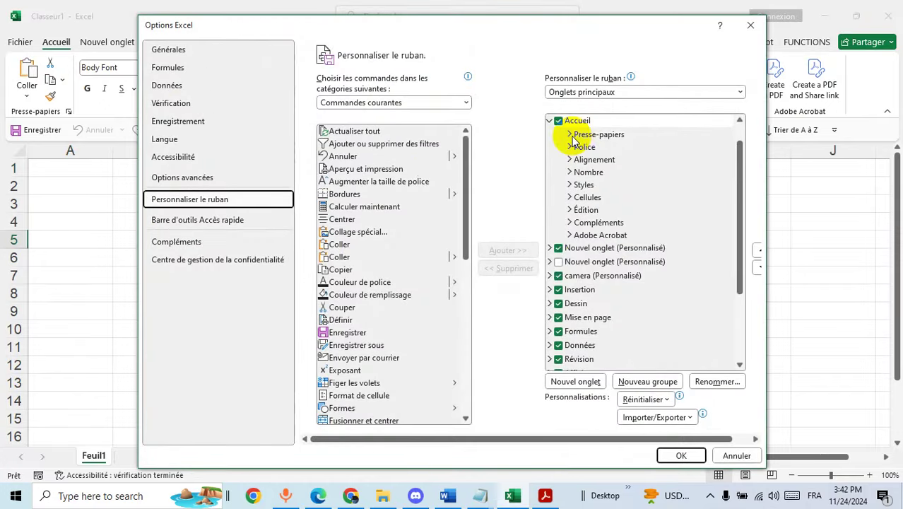
{"action": "left_click", "coordinate": [557, 263]}
{"action": "mouse_move", "coordinate": [740, 177]}
{"action": "left_mouse_down"}
{"action": "mouse_move", "coordinate": [745, 187]}
{"action": "mouse_move", "coordinate": [685, 333]}
{"action": "left_mouse_up"}
{"action": "left_click", "coordinate": [558, 280]}
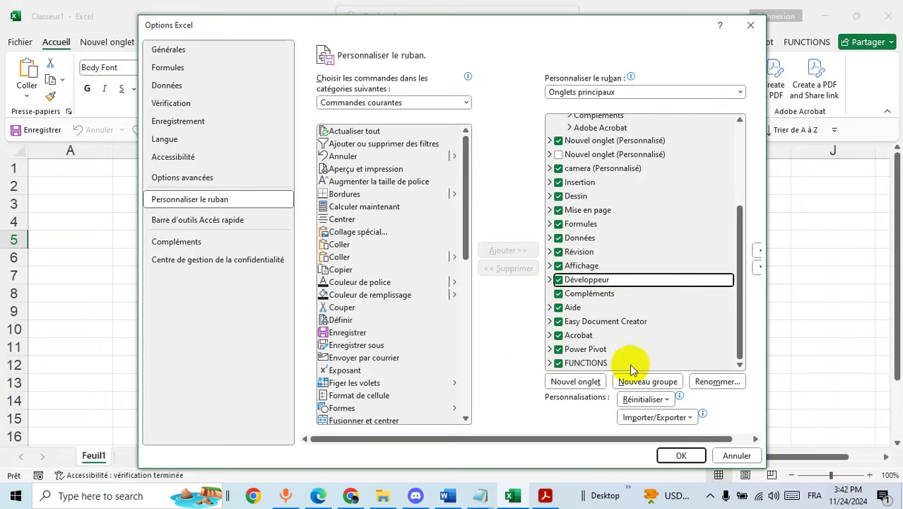
{"action": "left_click", "coordinate": [680, 455]}
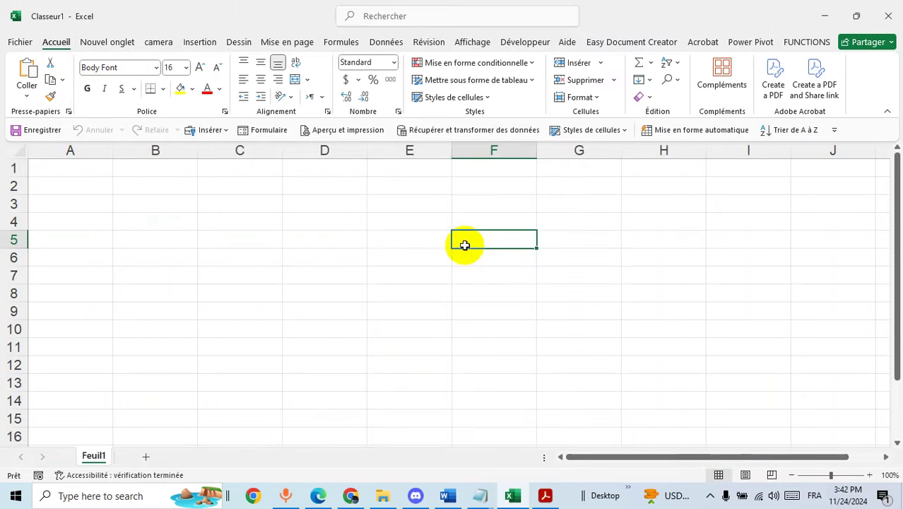
Step: In the VBA editor, insert a new UserForm and enlarge its design area
{"action": "left_click", "coordinate": [523, 42]}
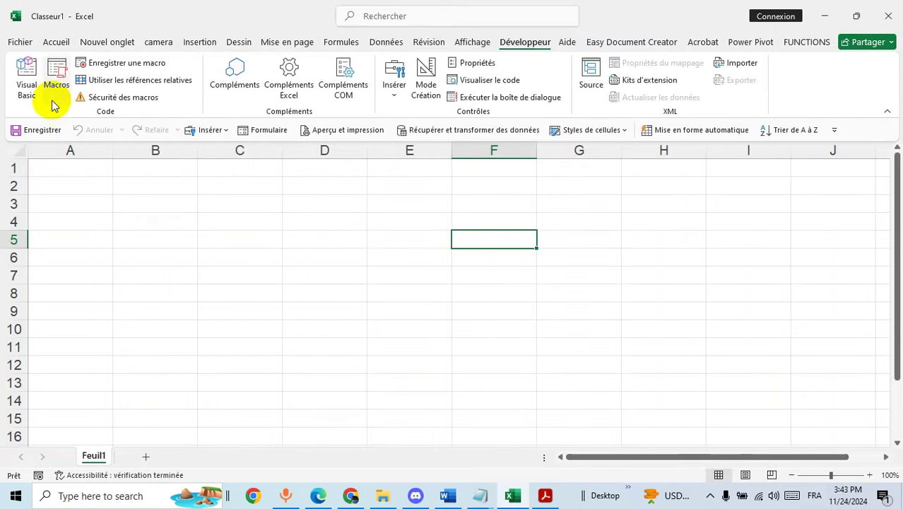
{"action": "left_click", "coordinate": [26, 78]}
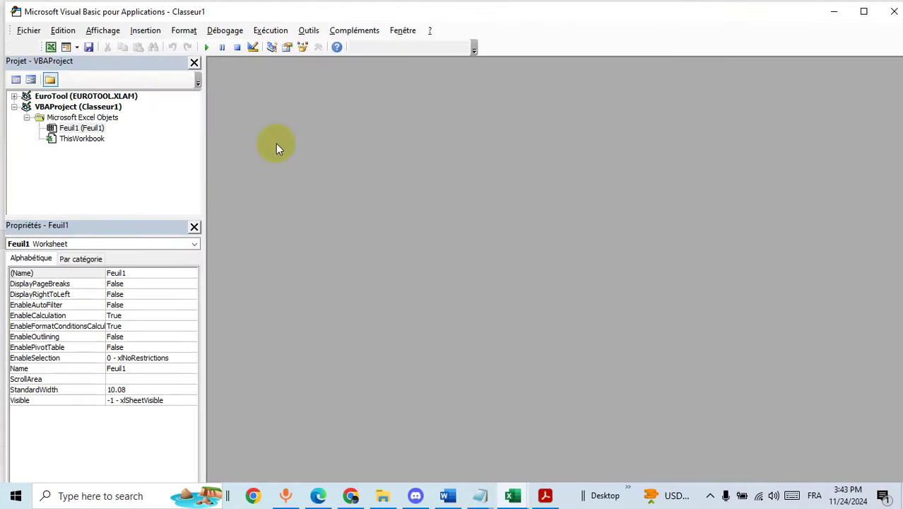
{"action": "left_click", "coordinate": [145, 30]}
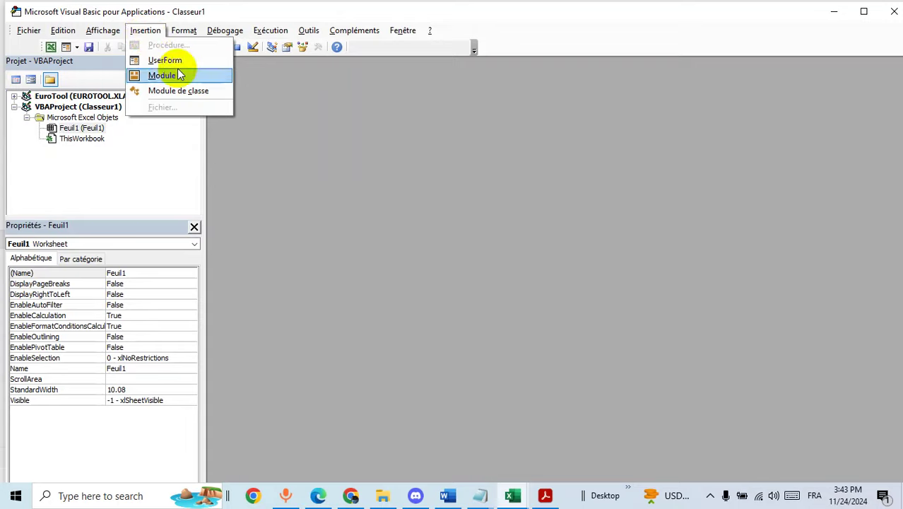
{"action": "left_click", "coordinate": [178, 62]}
{"action": "mouse_move", "coordinate": [422, 223]}
{"action": "left_mouse_down"}
{"action": "mouse_move", "coordinate": [737, 400]}
{"action": "mouse_move", "coordinate": [734, 379]}
{"action": "left_mouse_up"}
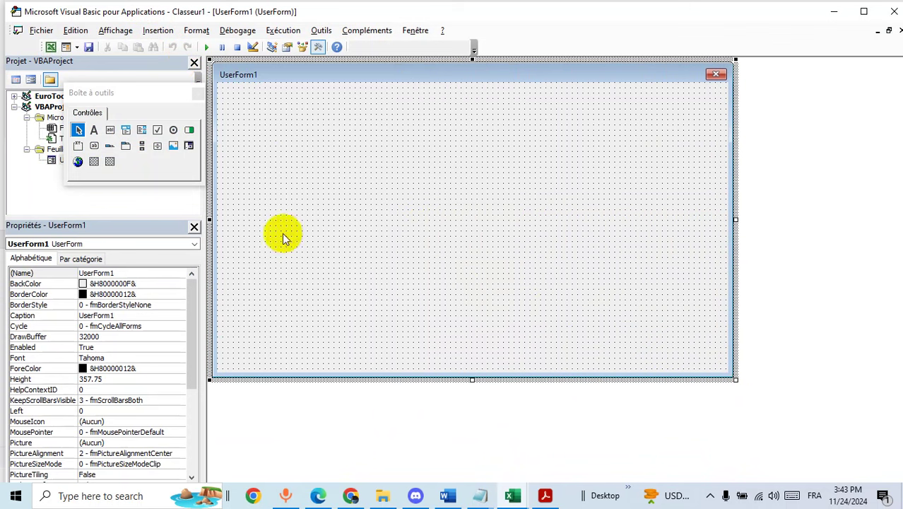
Step: Draw a large frame across the form and clear its caption
{"action": "left_click", "coordinate": [78, 145]}
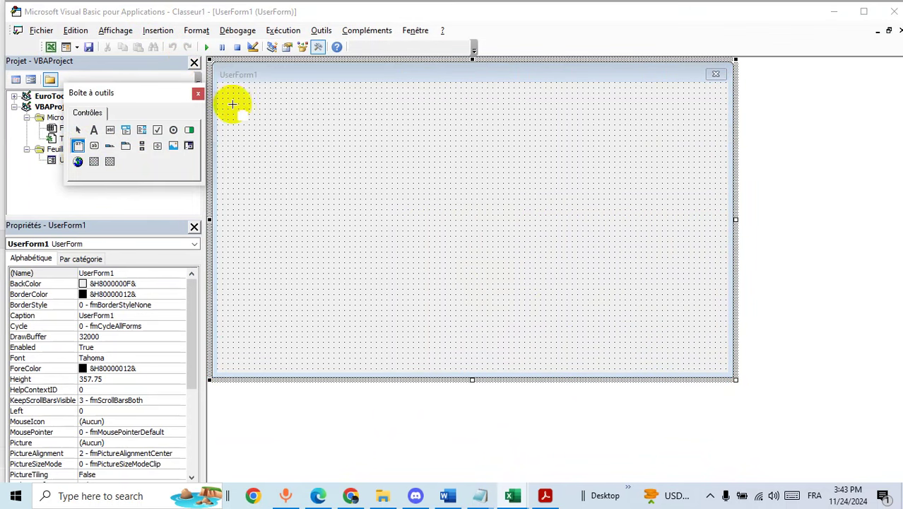
{"action": "left_click_drag", "start_coordinate": [228, 92], "coordinate": [674, 311]}
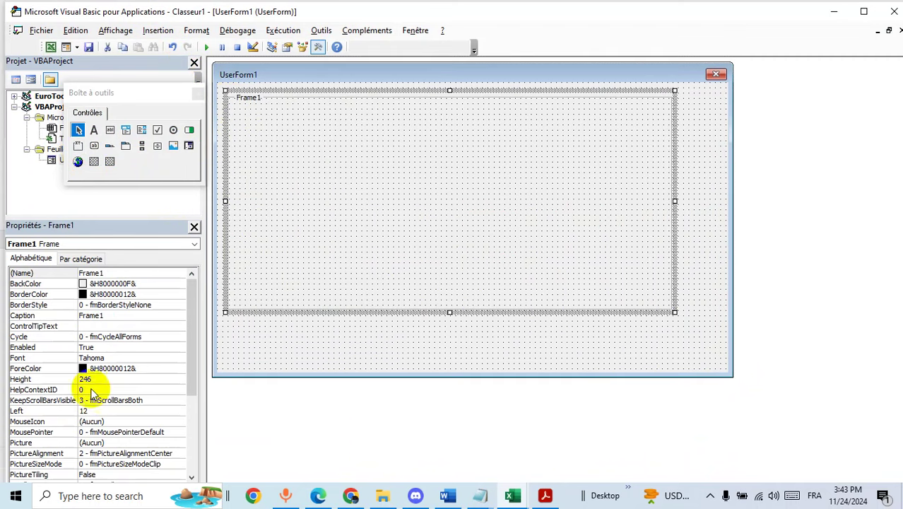
{"action": "double_click", "coordinate": [119, 317]}
{"action": "key", "text": "BackSpace"}
{"action": "left_click", "coordinate": [275, 344]}
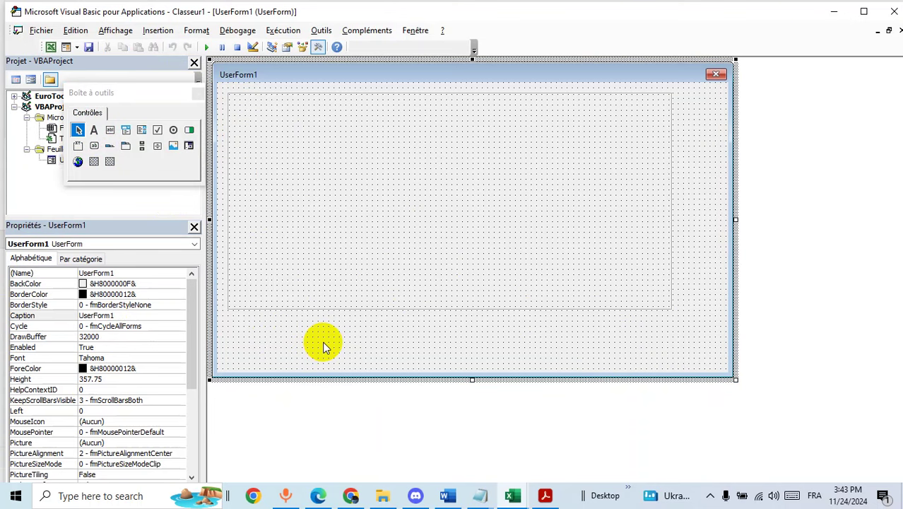
Step: Give the frame a single-line blue border (1 - fmBorderStyleSingle, &H00FF0000&)
{"action": "left_click", "coordinate": [296, 255]}
{"action": "left_click", "coordinate": [169, 306]}
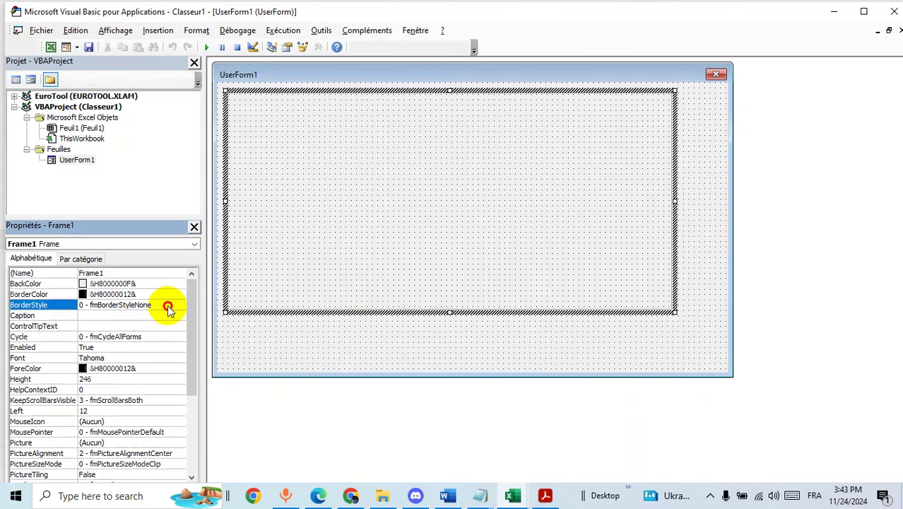
{"action": "left_click", "coordinate": [181, 306]}
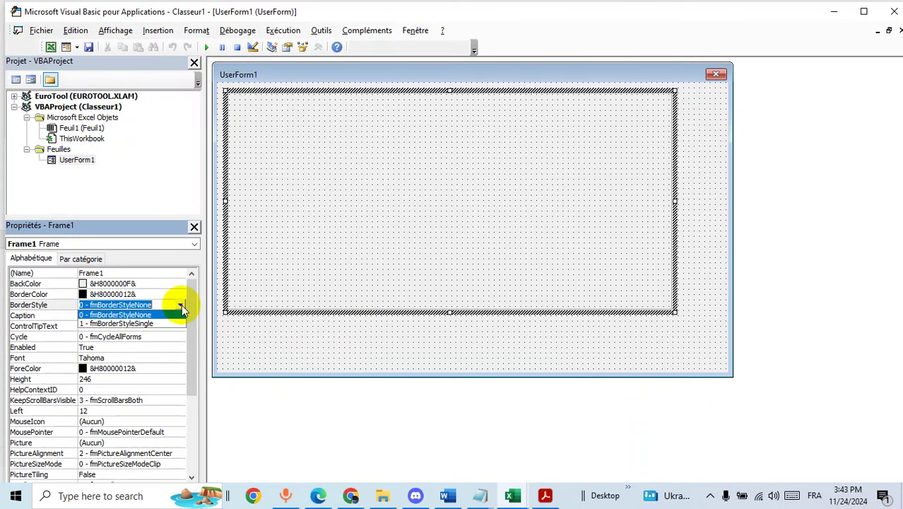
{"action": "left_click", "coordinate": [139, 323]}
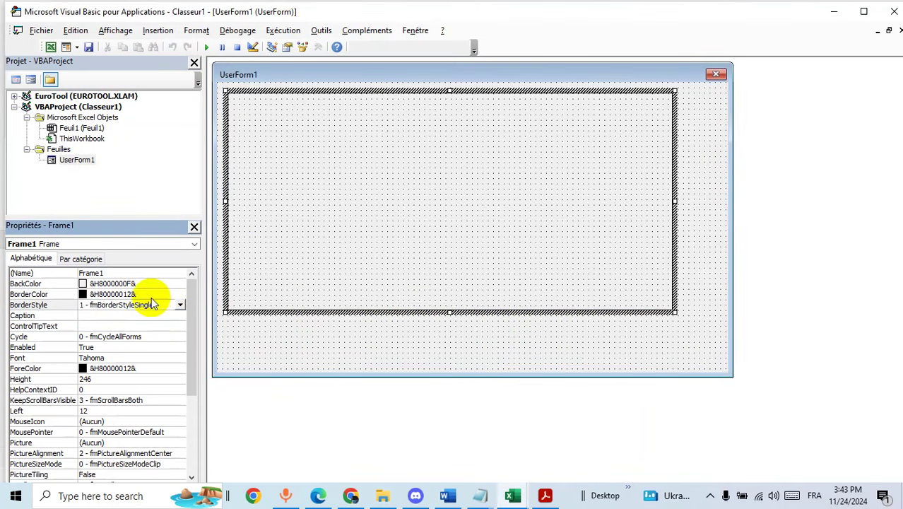
{"action": "left_click", "coordinate": [152, 296]}
{"action": "left_click", "coordinate": [180, 294]}
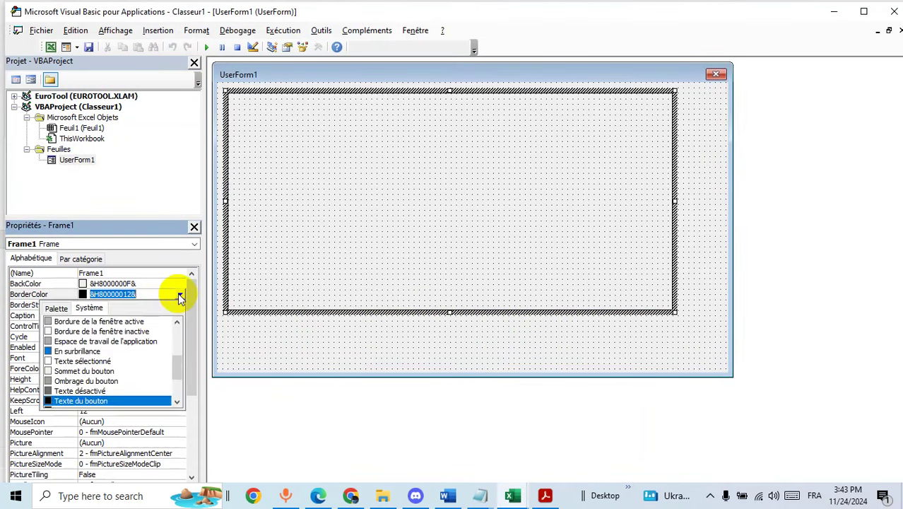
{"action": "left_click", "coordinate": [70, 309]}
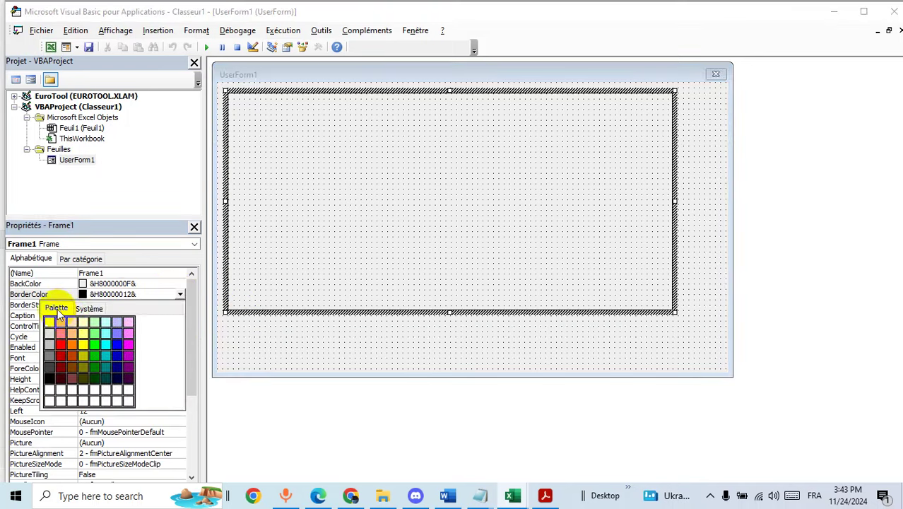
{"action": "left_click", "coordinate": [115, 344]}
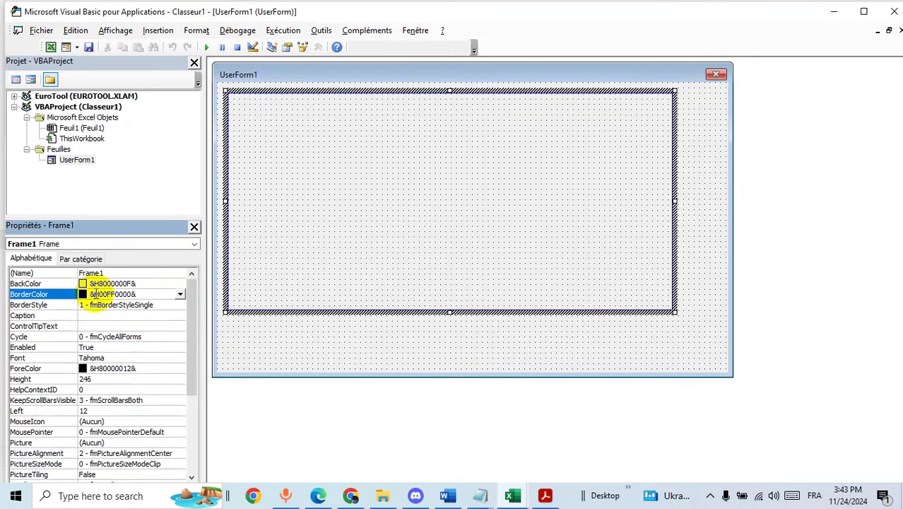
Step: Set the frame's background to light peach (&H00C0E0FF&)
{"action": "left_click", "coordinate": [151, 283]}
{"action": "left_click", "coordinate": [180, 284]}
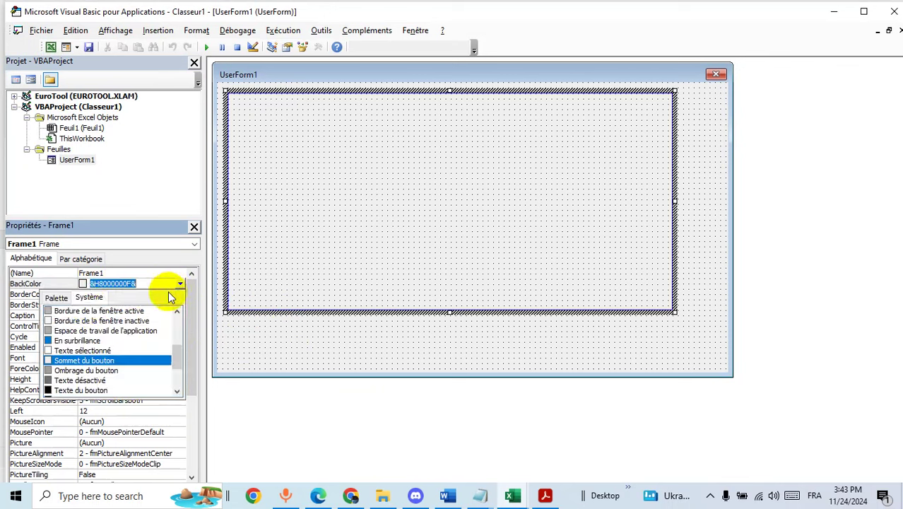
{"action": "left_click", "coordinate": [57, 298]}
{"action": "left_click", "coordinate": [76, 317]}
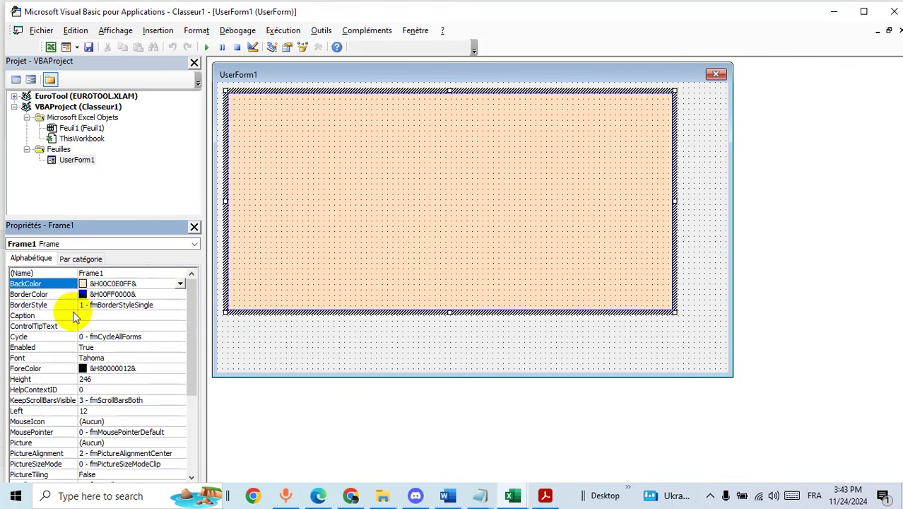
{"action": "left_click", "coordinate": [315, 343]}
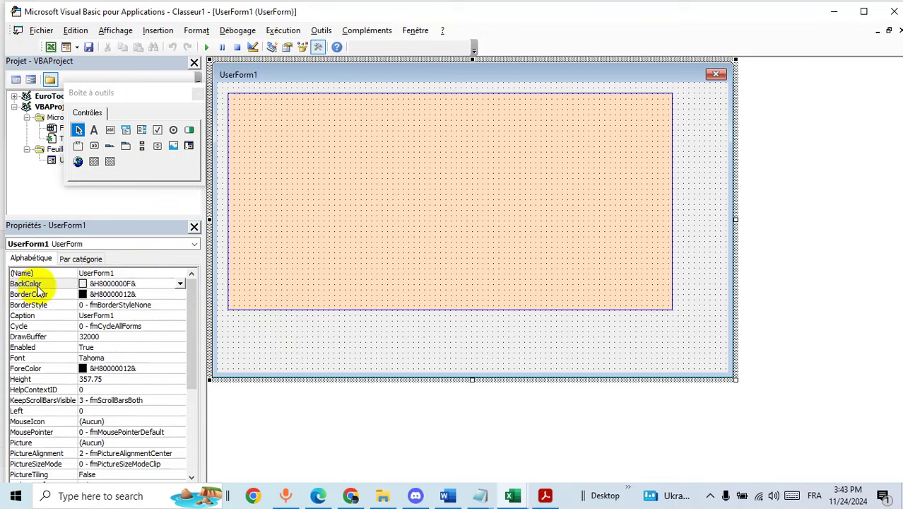
Step: Make the UserForm background peach and preview it with Run
{"action": "left_click", "coordinate": [180, 283]}
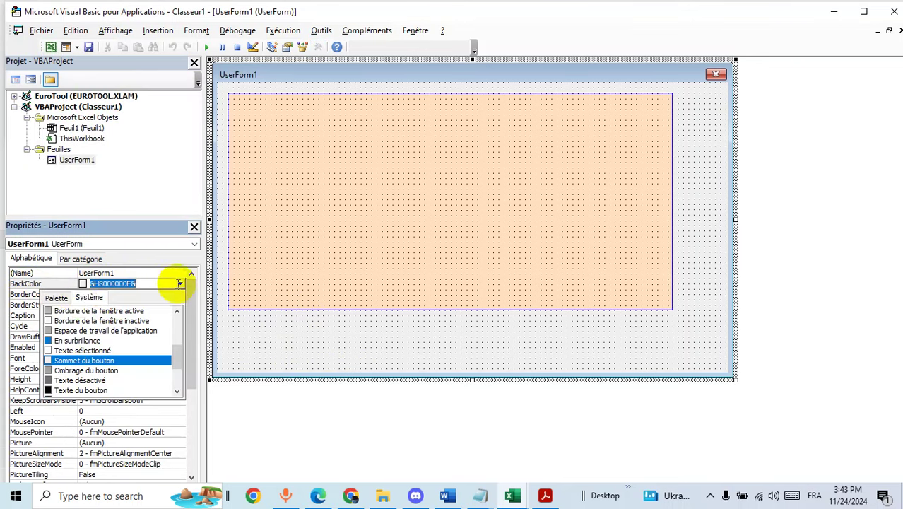
{"action": "left_click", "coordinate": [57, 297]}
{"action": "left_click", "coordinate": [72, 312]}
{"action": "left_click", "coordinate": [303, 350]}
{"action": "left_click", "coordinate": [264, 74]}
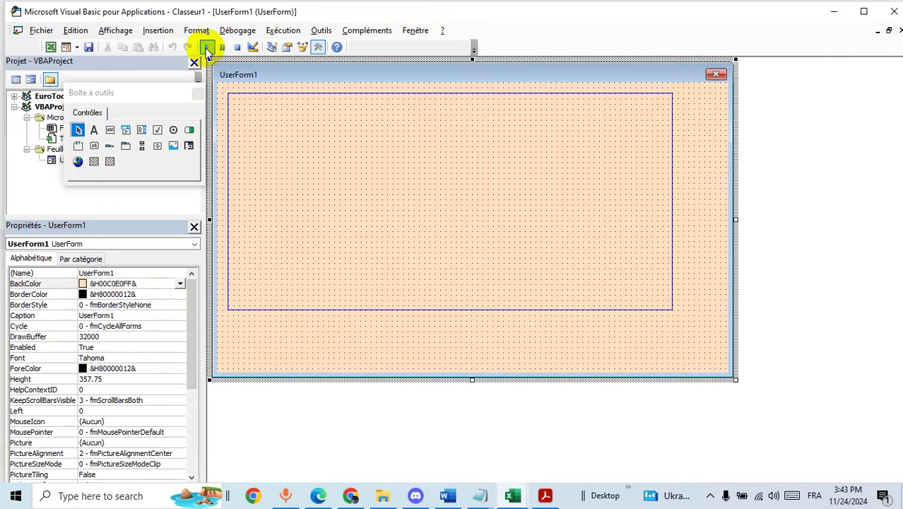
{"action": "left_click", "coordinate": [206, 47]}
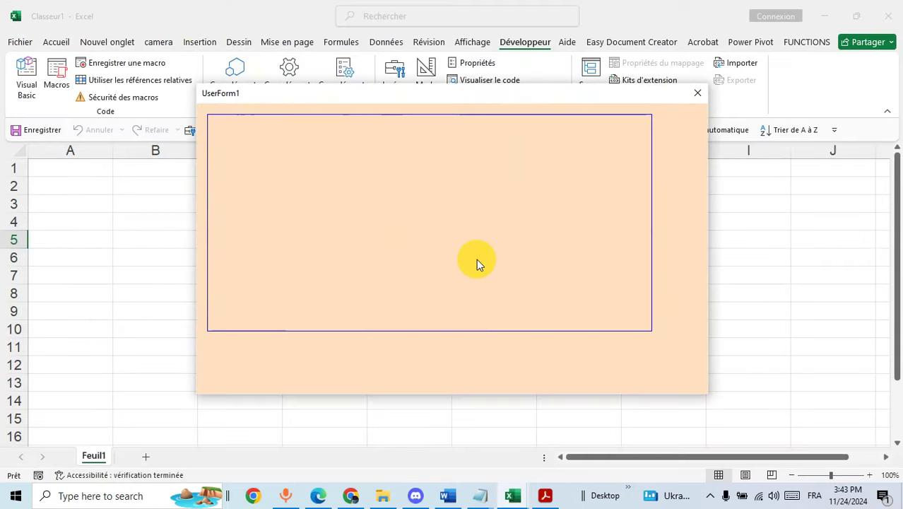
{"action": "left_click", "coordinate": [696, 95]}
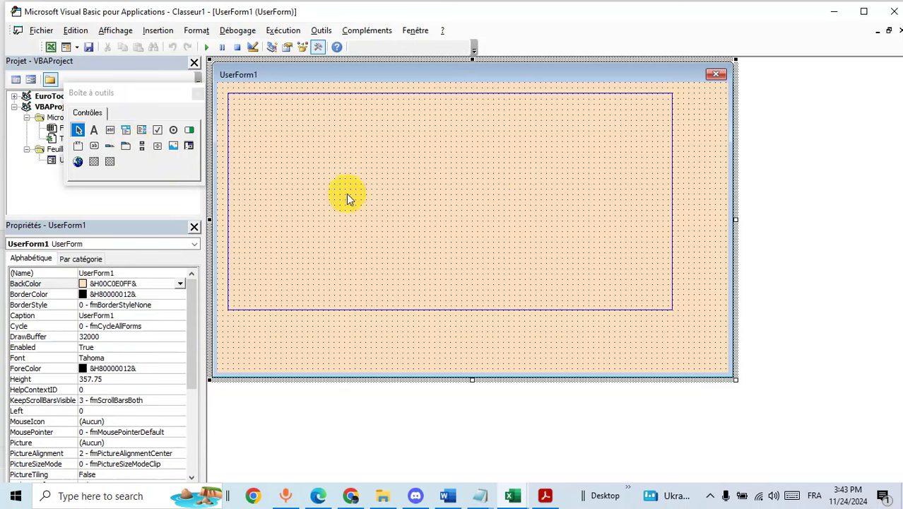
Step: Draw a label at the frame's top-left with the caption Date
{"action": "left_click", "coordinate": [95, 131]}
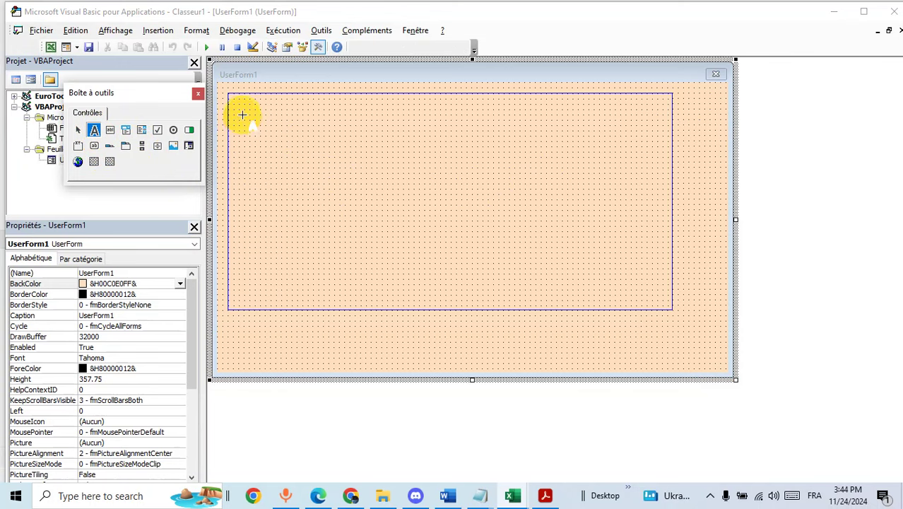
{"action": "mouse_move", "coordinate": [238, 104]}
{"action": "left_mouse_down"}
{"action": "mouse_move", "coordinate": [436, 144]}
{"action": "mouse_move", "coordinate": [412, 135]}
{"action": "mouse_move", "coordinate": [426, 138]}
{"action": "left_mouse_up"}
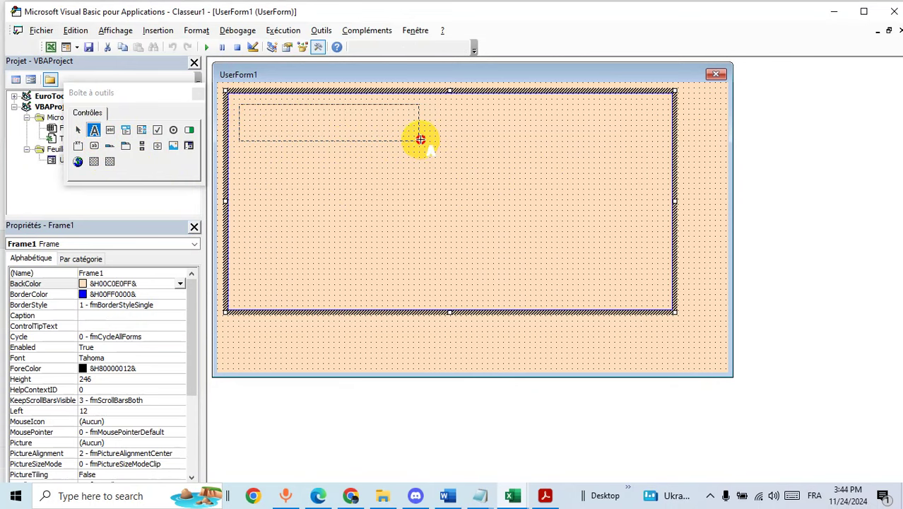
{"action": "left_click_drag", "start_coordinate": [420, 139], "coordinate": [421, 140]}
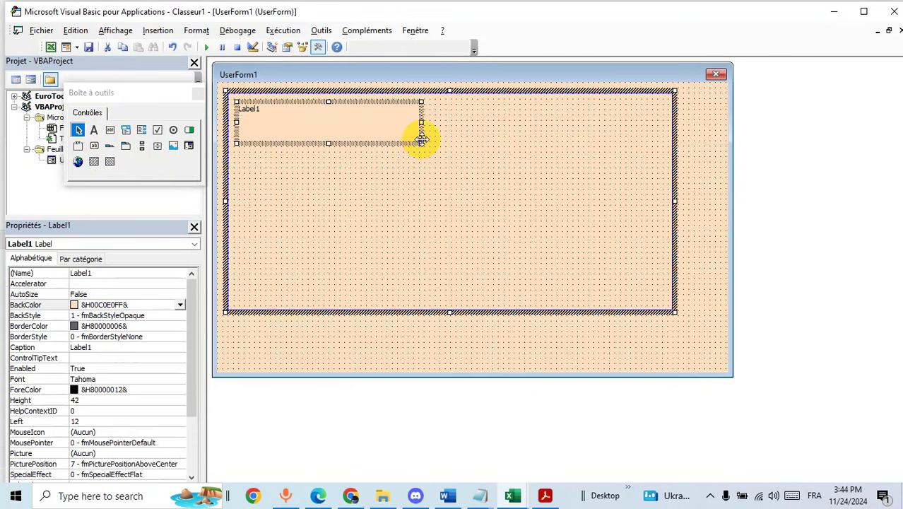
{"action": "left_click_drag", "start_coordinate": [328, 142], "coordinate": [329, 138]}
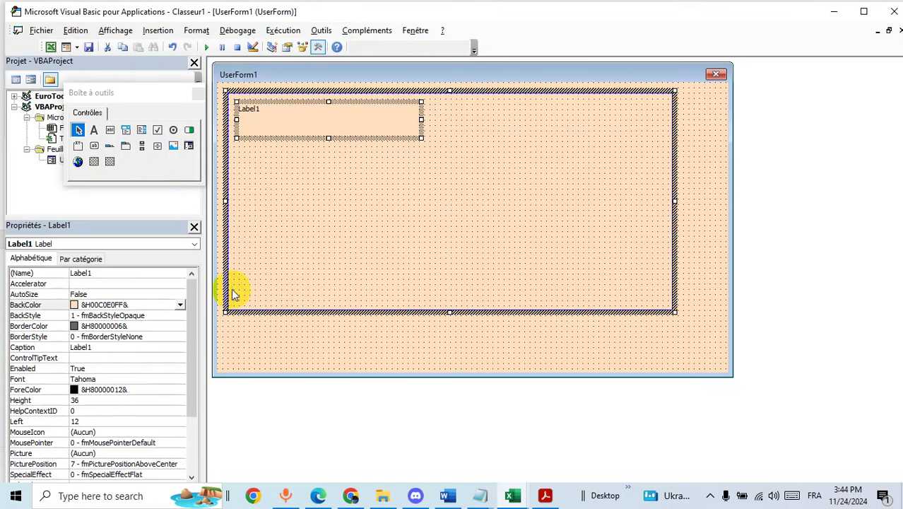
{"action": "left_click", "coordinate": [99, 347]}
{"action": "left_click", "coordinate": [101, 347]}
{"action": "type", "text": "Date"}
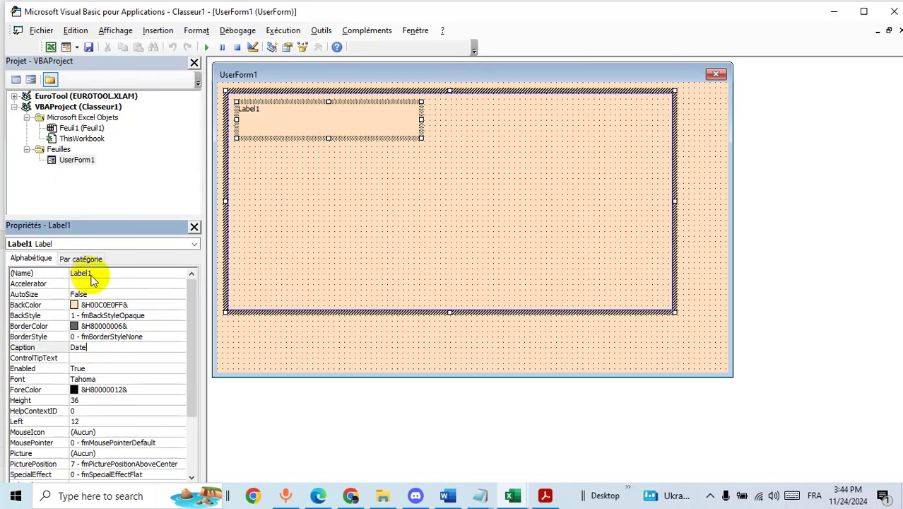
{"action": "left_click", "coordinate": [168, 338]}
Step: Give the Date label a single border, cyan background and bold 14 pt font
{"action": "left_click", "coordinate": [181, 338]}
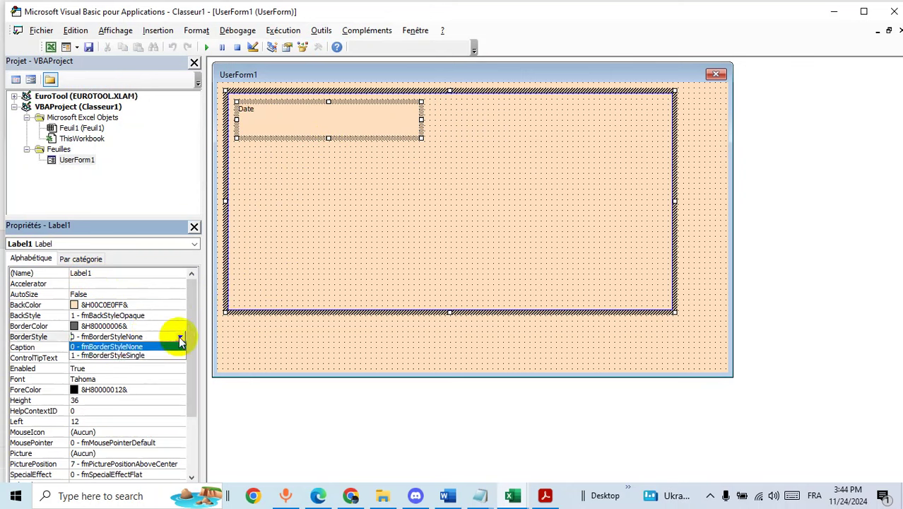
{"action": "left_click", "coordinate": [150, 359]}
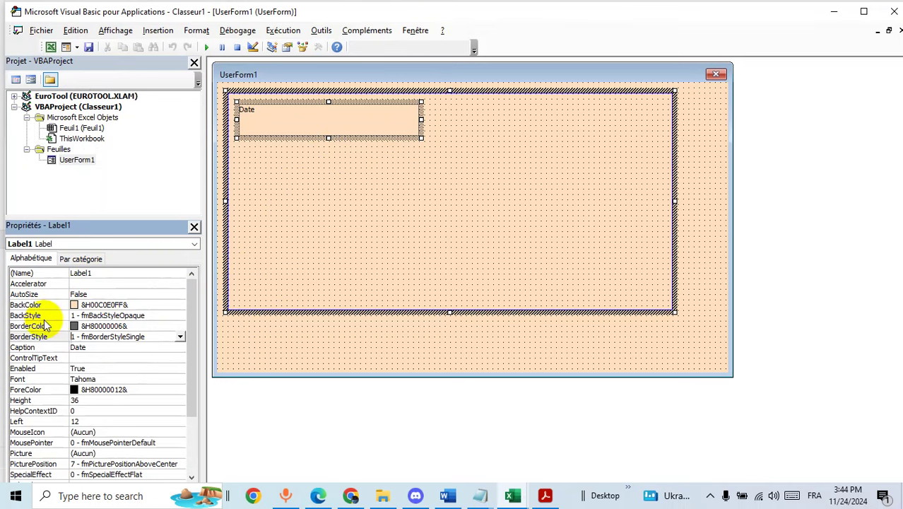
{"action": "left_click", "coordinate": [88, 304]}
{"action": "left_click", "coordinate": [180, 305]}
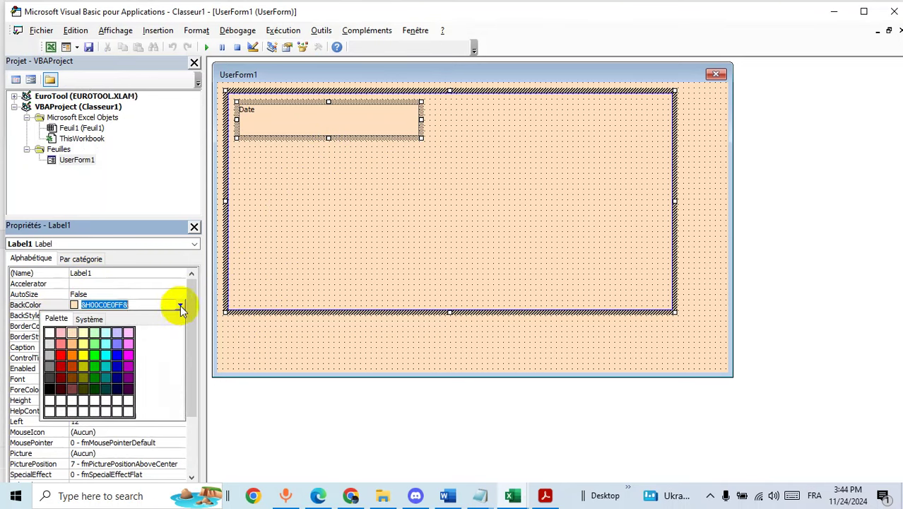
{"action": "left_click", "coordinate": [104, 360]}
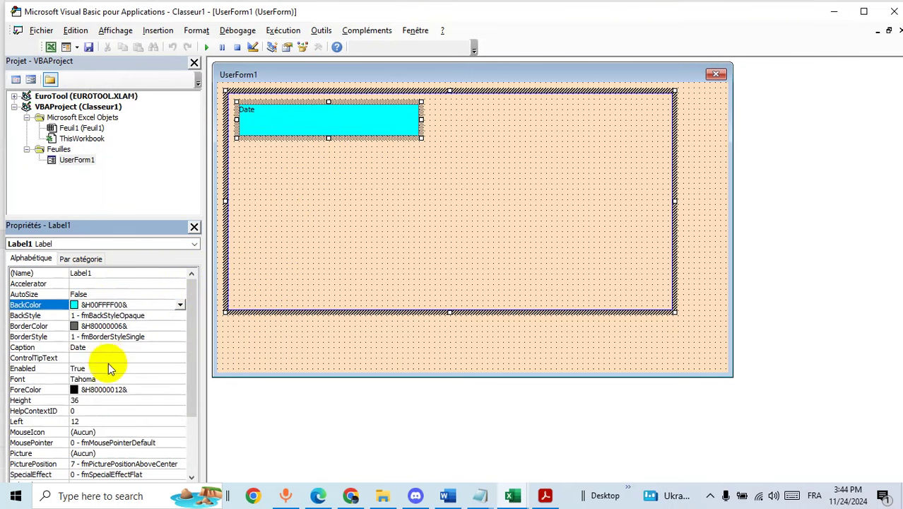
{"action": "left_click", "coordinate": [92, 378]}
{"action": "left_click", "coordinate": [182, 378]}
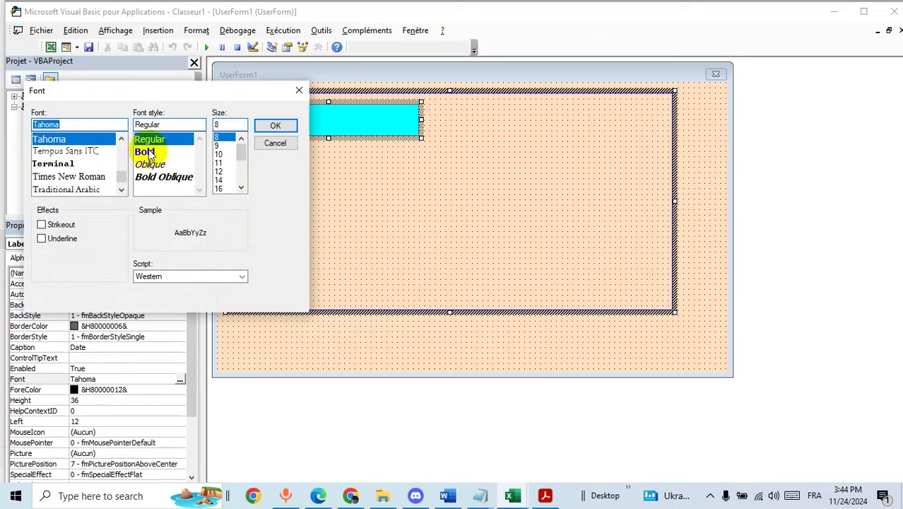
{"action": "left_click", "coordinate": [145, 151]}
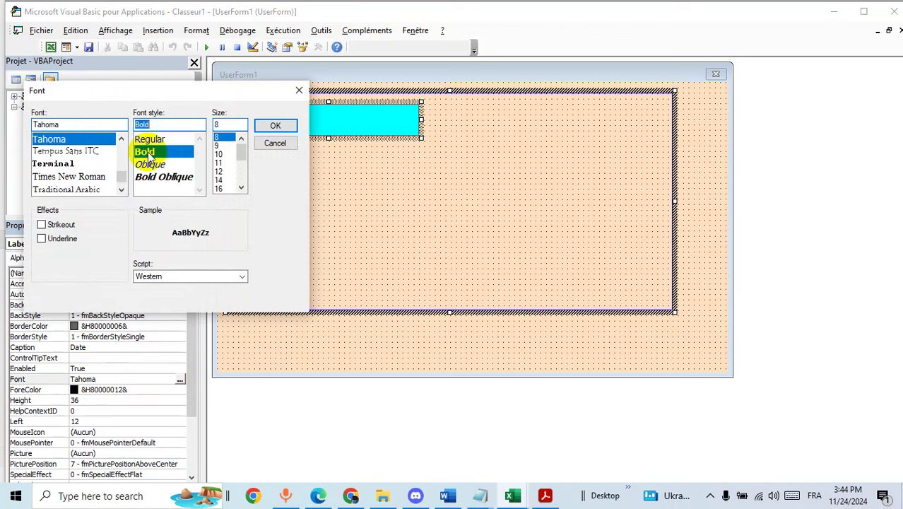
{"action": "left_click", "coordinate": [218, 179]}
{"action": "left_click", "coordinate": [274, 128]}
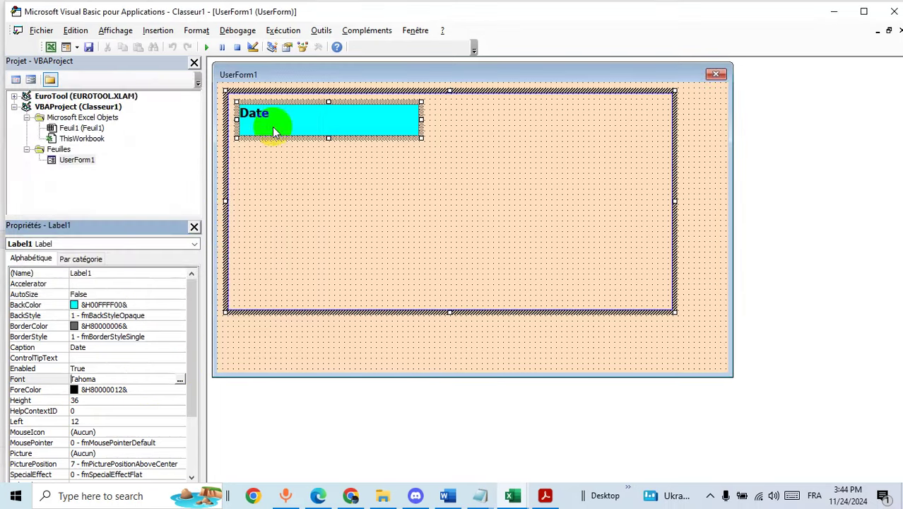
Step: Ctrl-drag copies of the Date label to stack three more beneath it
{"action": "left_click", "coordinate": [355, 196]}
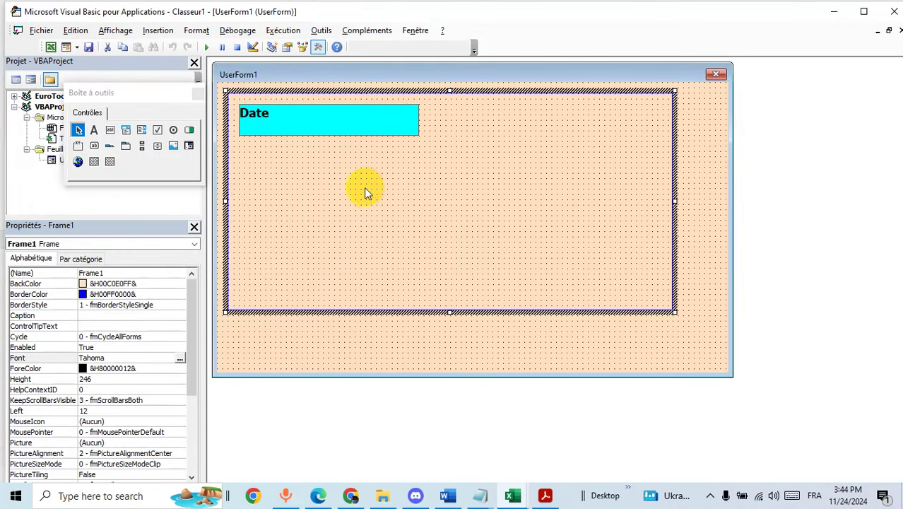
{"action": "left_click", "coordinate": [346, 124]}
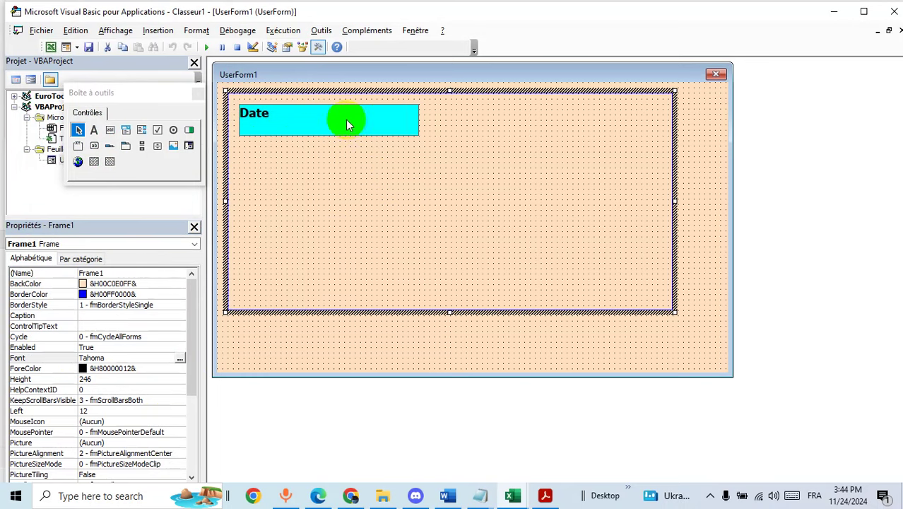
{"action": "left_click", "coordinate": [337, 125]}
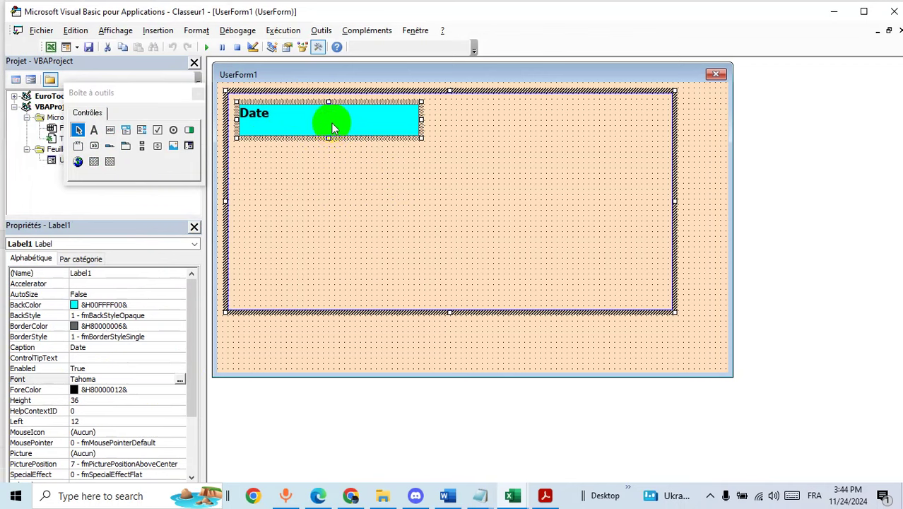
{"action": "left_click_drag", "start_coordinate": [331, 122], "coordinate": [343, 214]}
{"action": "left_click", "coordinate": [349, 293]}
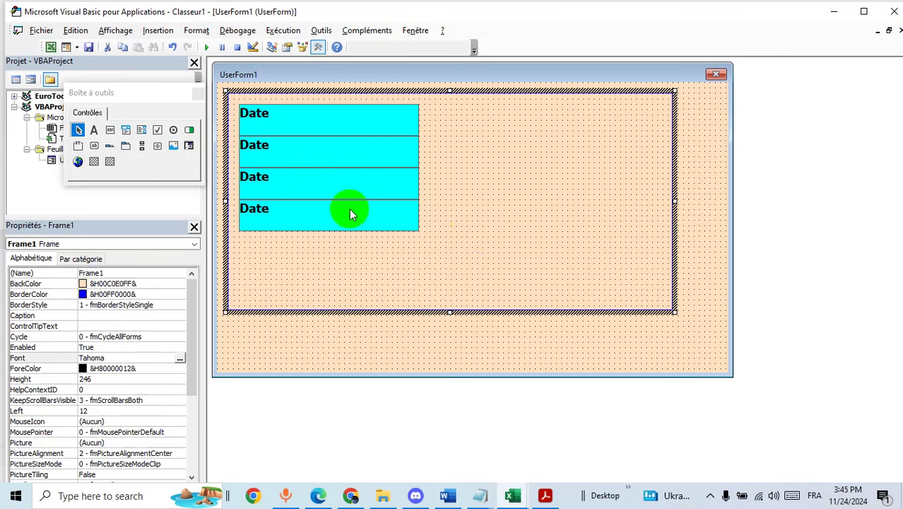
{"action": "left_click", "coordinate": [308, 159]}
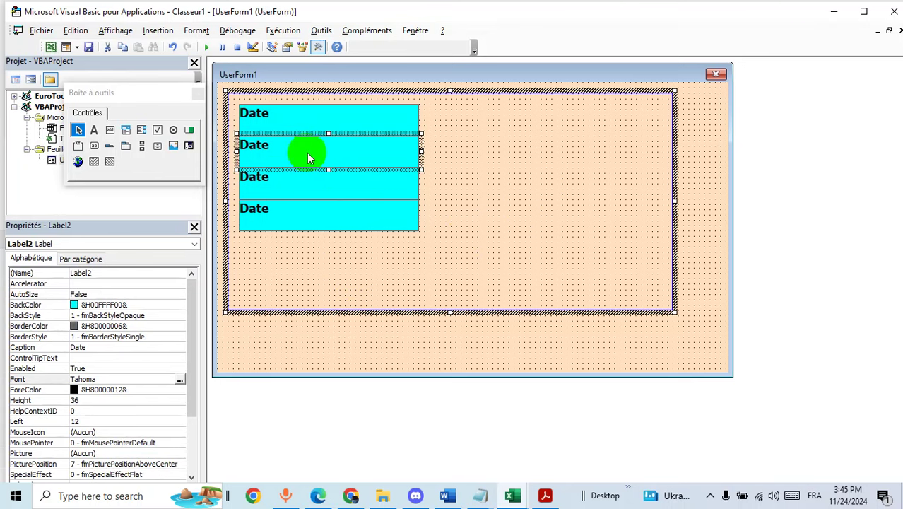
{"action": "left_click", "coordinate": [497, 156]}
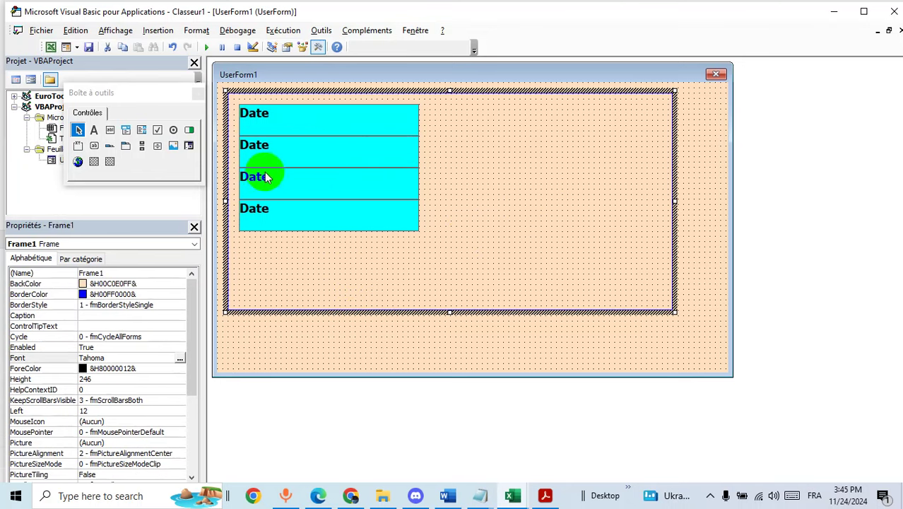
Step: Draw a text box beside the first Date label with a single-line border
{"action": "left_click", "coordinate": [109, 130]}
{"action": "left_click_drag", "start_coordinate": [422, 105], "coordinate": [618, 138]}
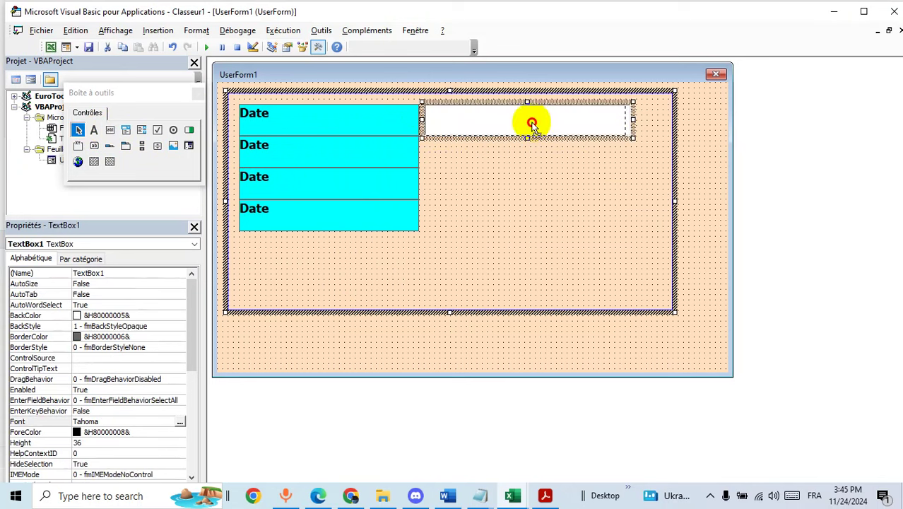
{"action": "left_click_drag", "start_coordinate": [532, 125], "coordinate": [526, 126]}
{"action": "left_click", "coordinate": [161, 346]}
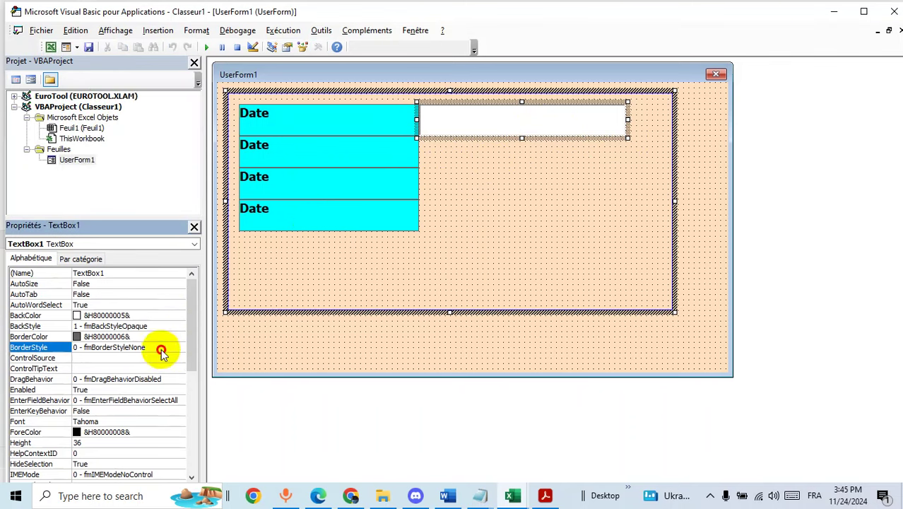
{"action": "left_click", "coordinate": [180, 347]}
{"action": "left_click", "coordinate": [149, 365]}
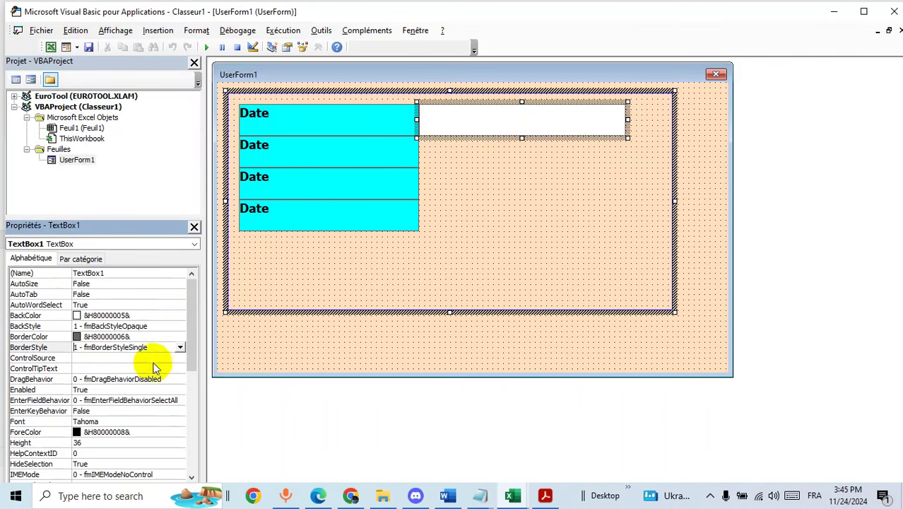
{"action": "left_click", "coordinate": [493, 209]}
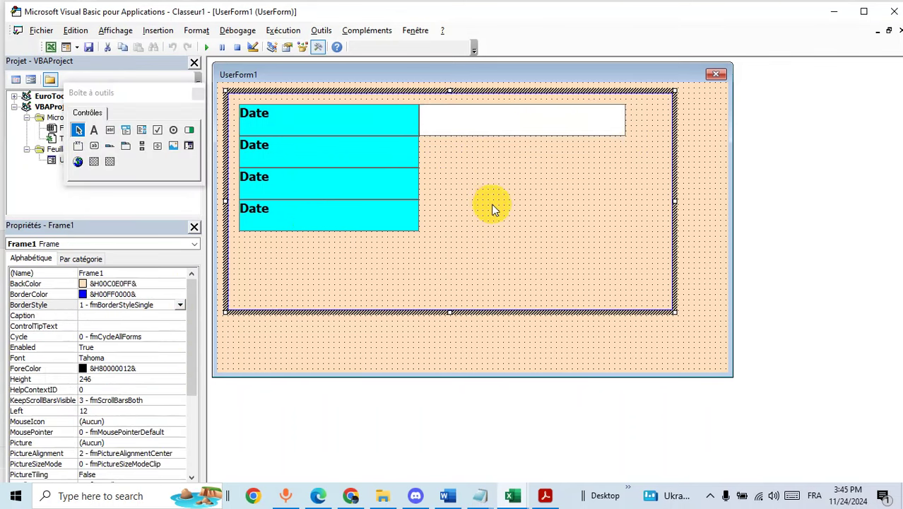
Step: Copy the text box into the third and fourth rows
{"action": "left_click", "coordinate": [495, 122]}
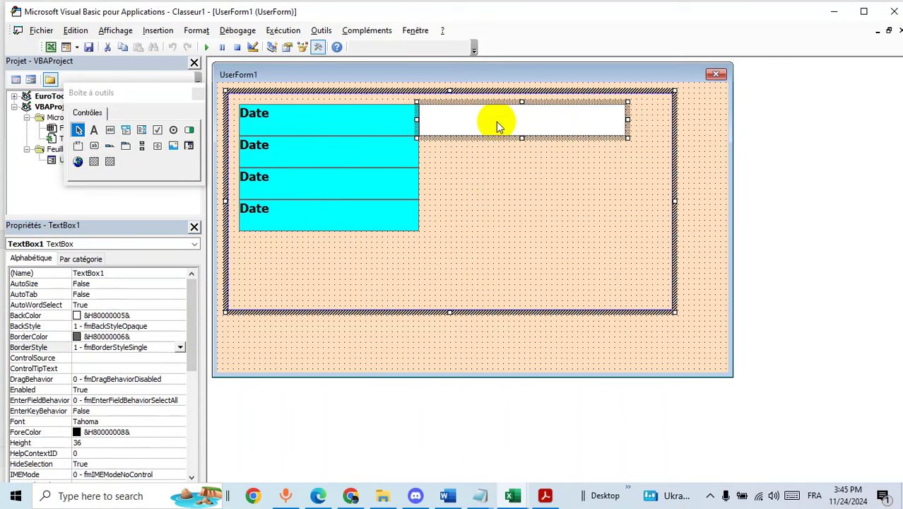
{"action": "mouse_move", "coordinate": [496, 122]}
{"action": "left_mouse_down"}
{"action": "mouse_move", "coordinate": [503, 189]}
{"action": "mouse_move", "coordinate": [516, 216]}
{"action": "left_mouse_up"}
{"action": "left_click", "coordinate": [491, 279]}
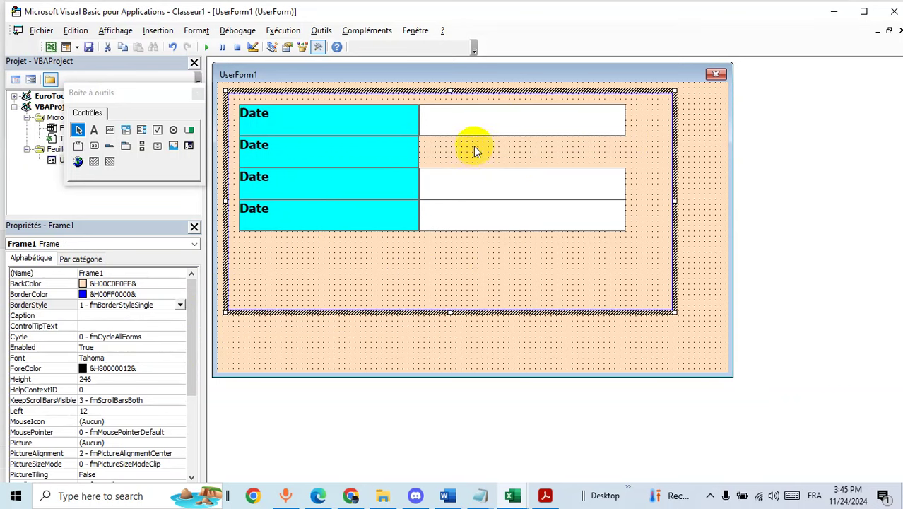
{"action": "left_click", "coordinate": [125, 129]}
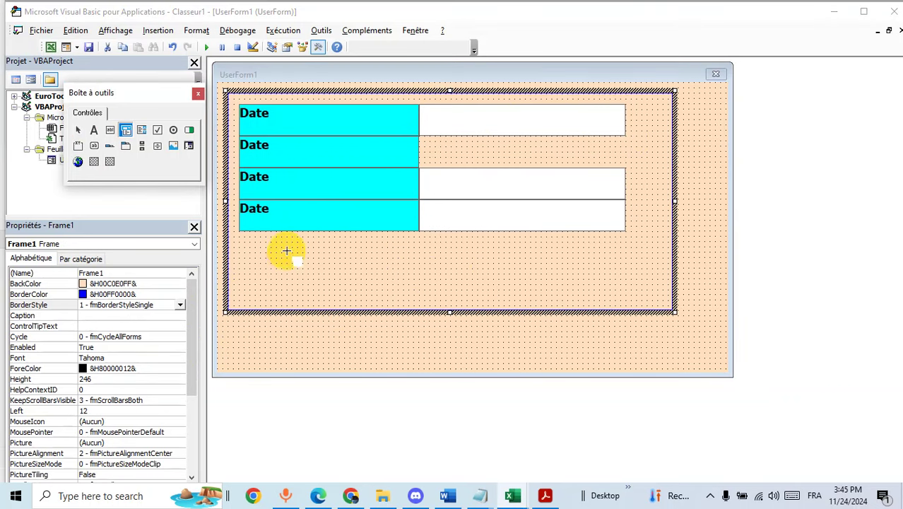
Step: Draw a single-bordered drop-down box across the second row
{"action": "left_click_drag", "start_coordinate": [419, 141], "coordinate": [626, 169]}
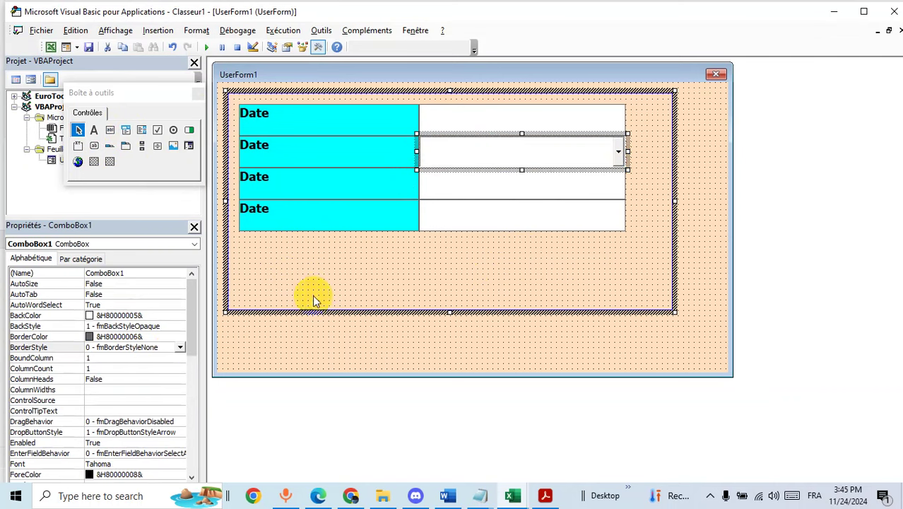
{"action": "left_click", "coordinate": [181, 347]}
{"action": "left_click", "coordinate": [163, 366]}
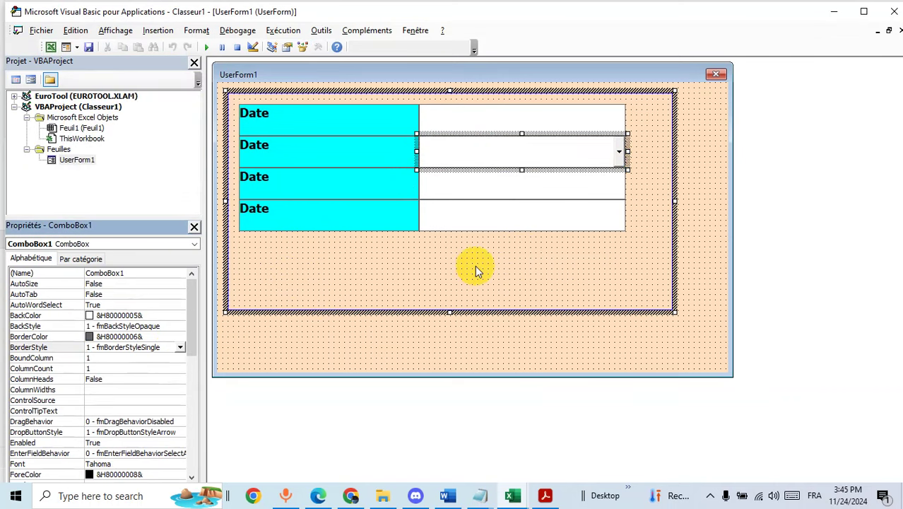
Step: Set all four entry fields to bold 14 pt Tahoma
{"action": "left_click", "coordinate": [516, 247]}
{"action": "left_click", "coordinate": [515, 120]}
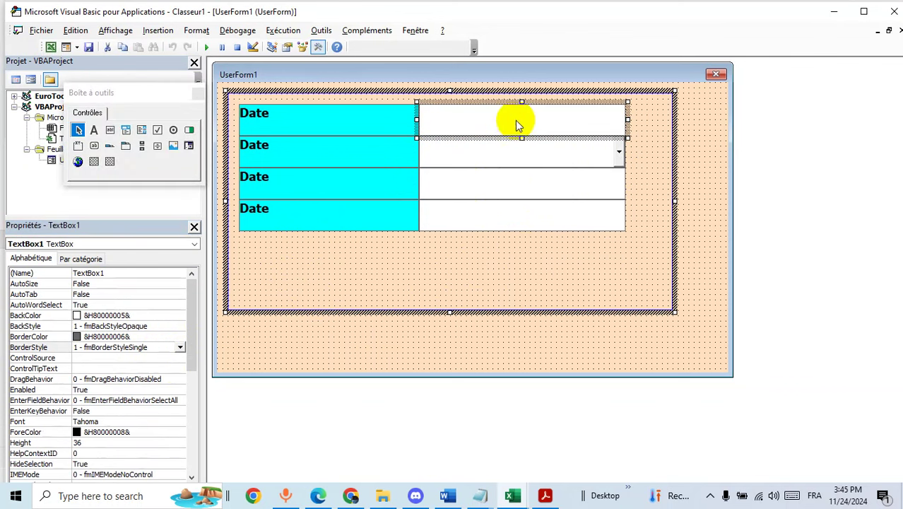
{"action": "left_click", "coordinate": [514, 157], "text": "ctrl"}
{"action": "left_click", "coordinate": [513, 185], "text": "ctrl"}
{"action": "left_click", "coordinate": [513, 217], "text": "ctrl"}
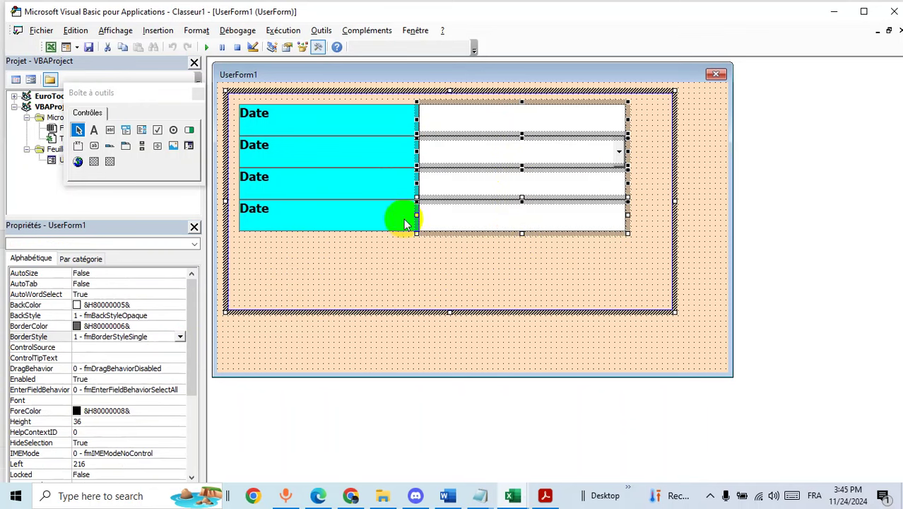
{"action": "left_click", "coordinate": [115, 401]}
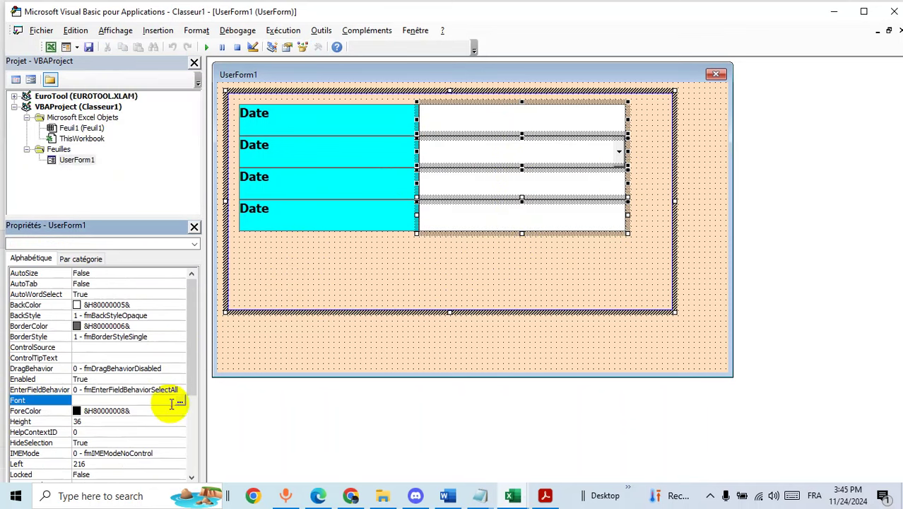
{"action": "left_click", "coordinate": [180, 402]}
{"action": "left_click", "coordinate": [145, 151]}
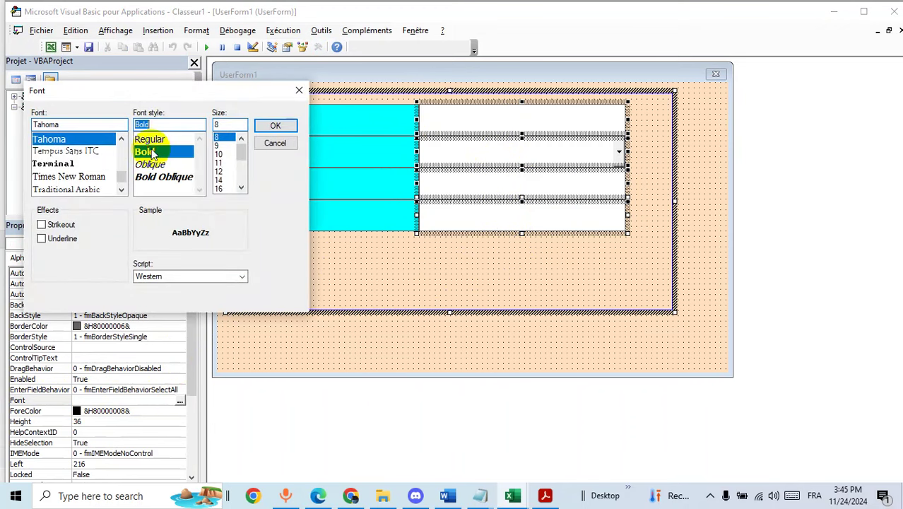
{"action": "left_click", "coordinate": [219, 179]}
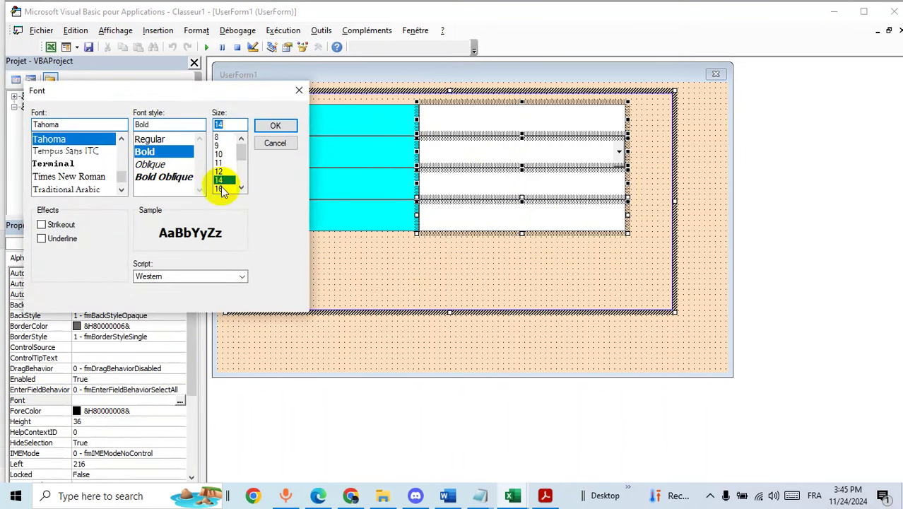
{"action": "left_click", "coordinate": [271, 125]}
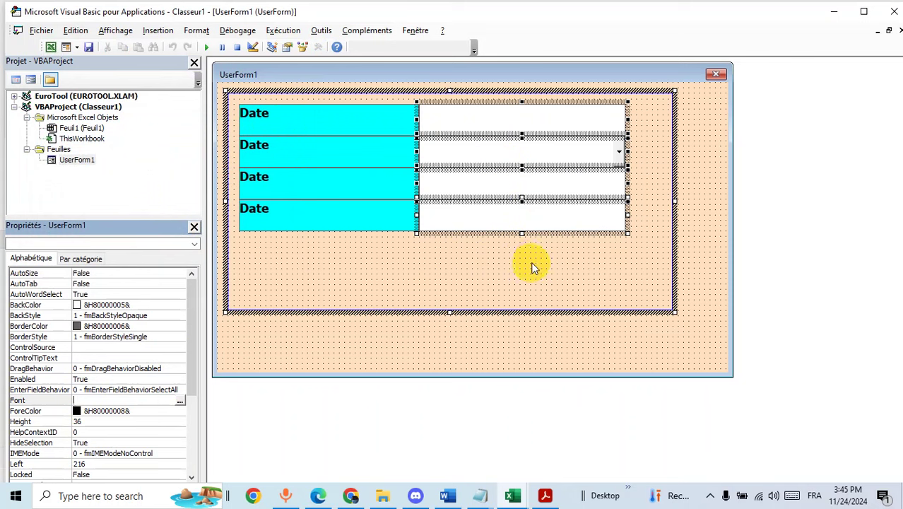
{"action": "left_click", "coordinate": [571, 271]}
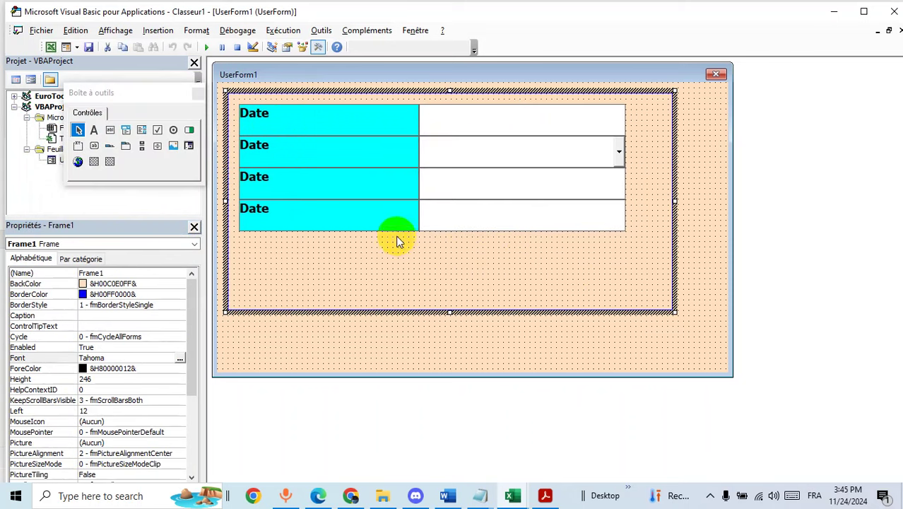
Step: Rename the second, third and fourth labels to Catégore, Description and Total
{"action": "left_click", "coordinate": [306, 157]}
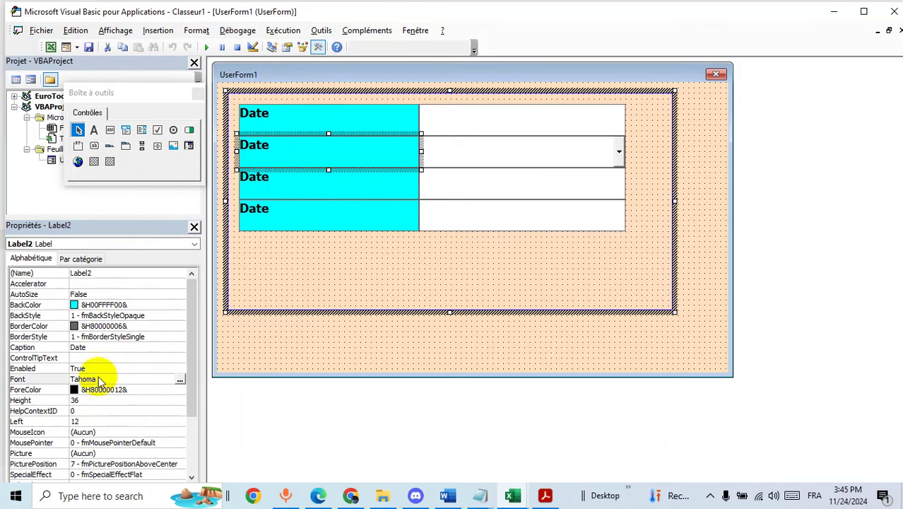
{"action": "left_click", "coordinate": [108, 347]}
{"action": "type", "text": "Catégori"}
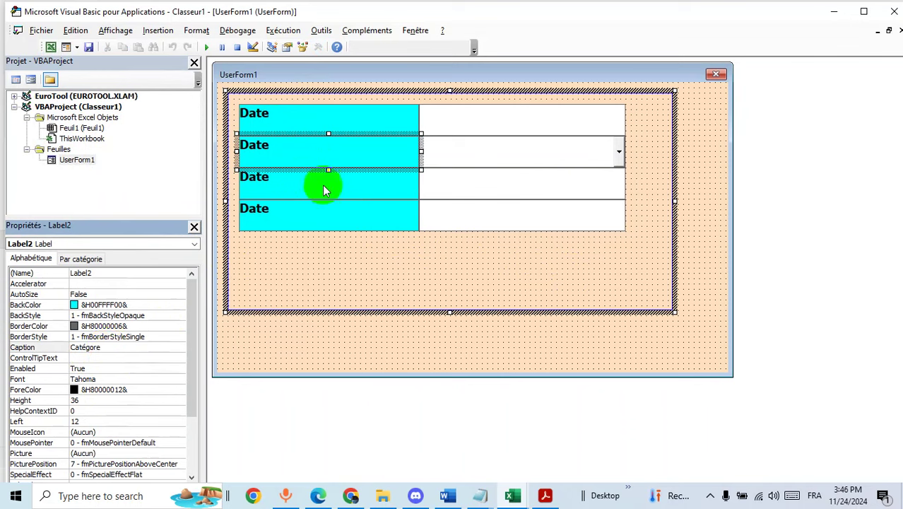
{"action": "left_click", "coordinate": [323, 184]}
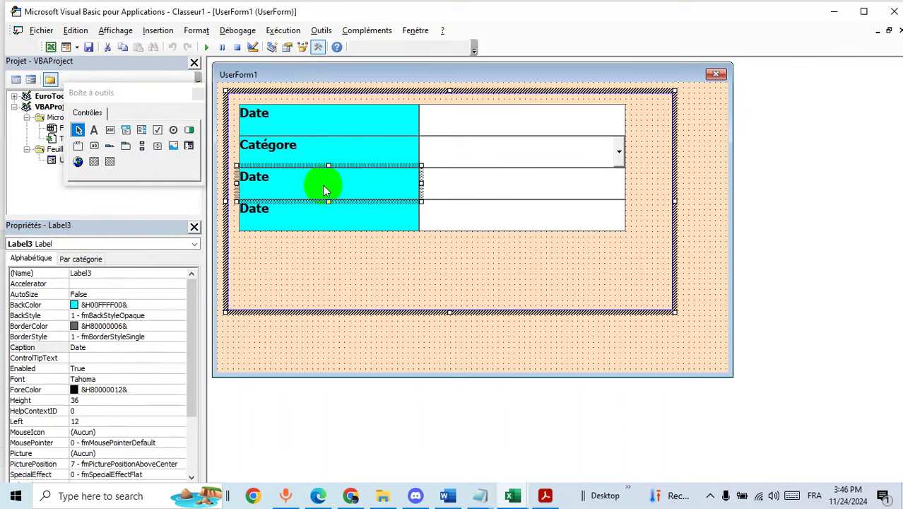
{"action": "double_click", "coordinate": [101, 347]}
{"action": "type", "text": "escription"}
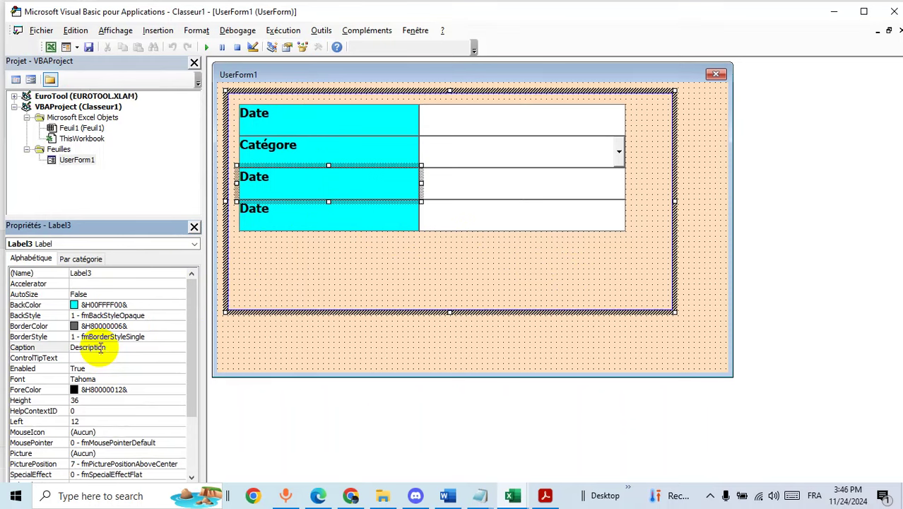
{"action": "left_click", "coordinate": [288, 216]}
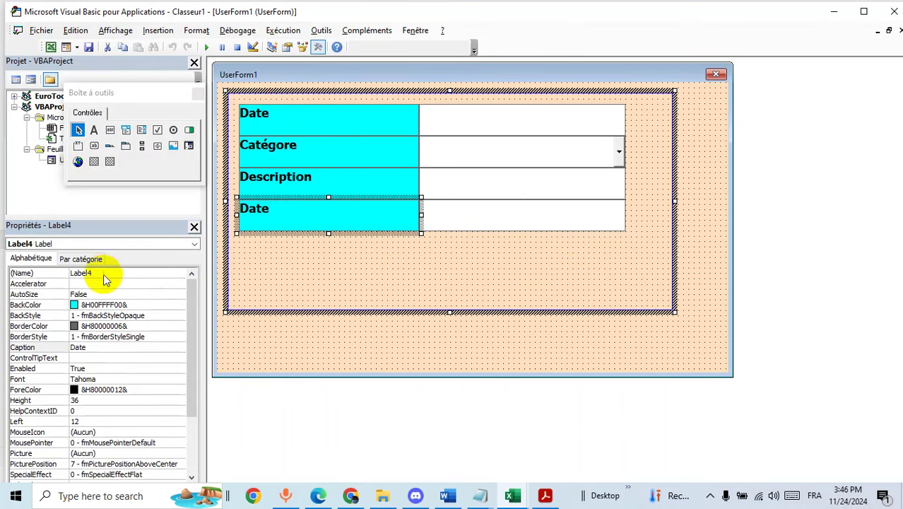
{"action": "double_click", "coordinate": [100, 347]}
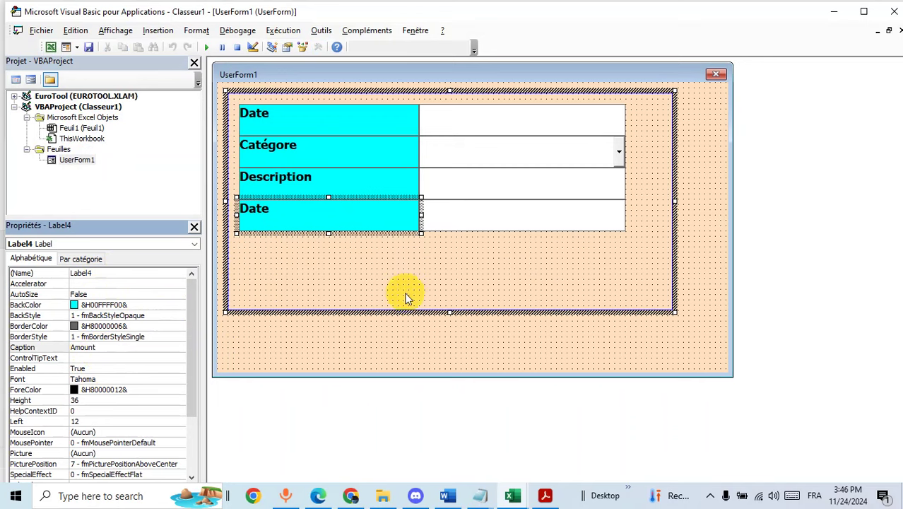
{"action": "left_click", "coordinate": [385, 275]}
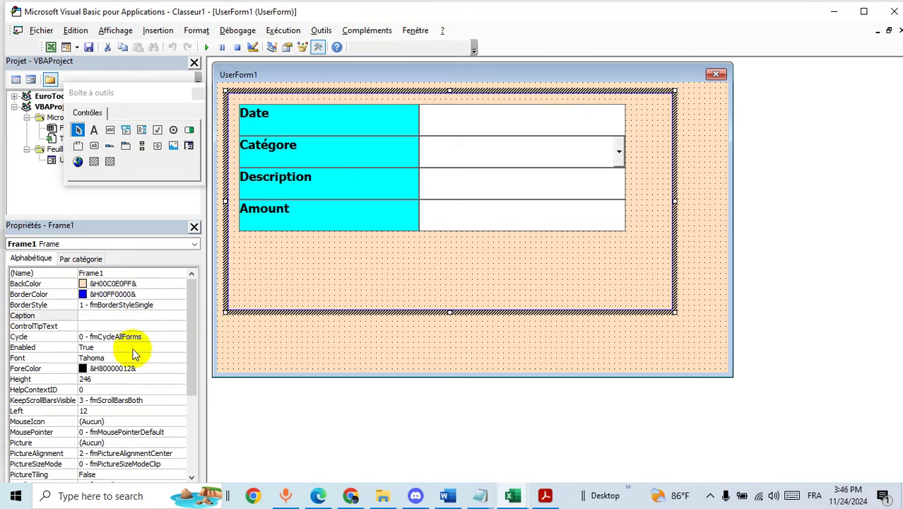
{"action": "left_click", "coordinate": [263, 215]}
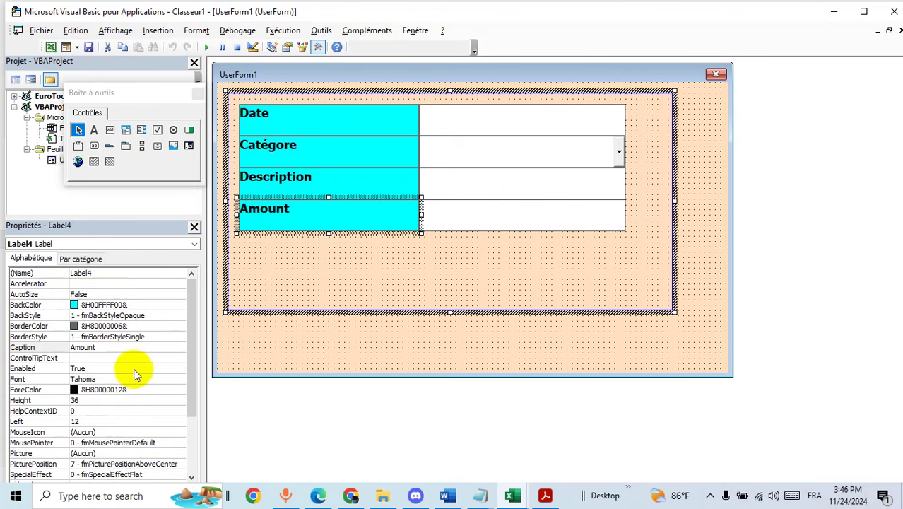
{"action": "double_click", "coordinate": [106, 347]}
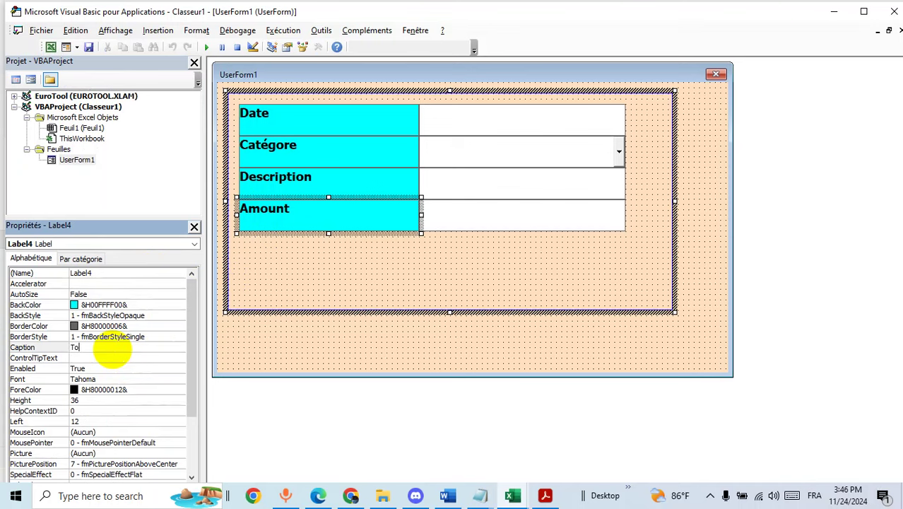
{"action": "type", "text": "Total"}
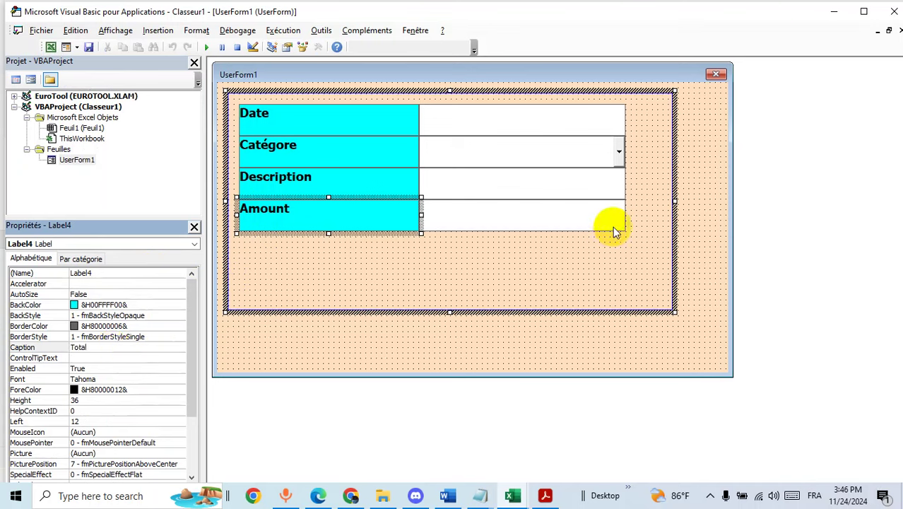
{"action": "left_click", "coordinate": [433, 319]}
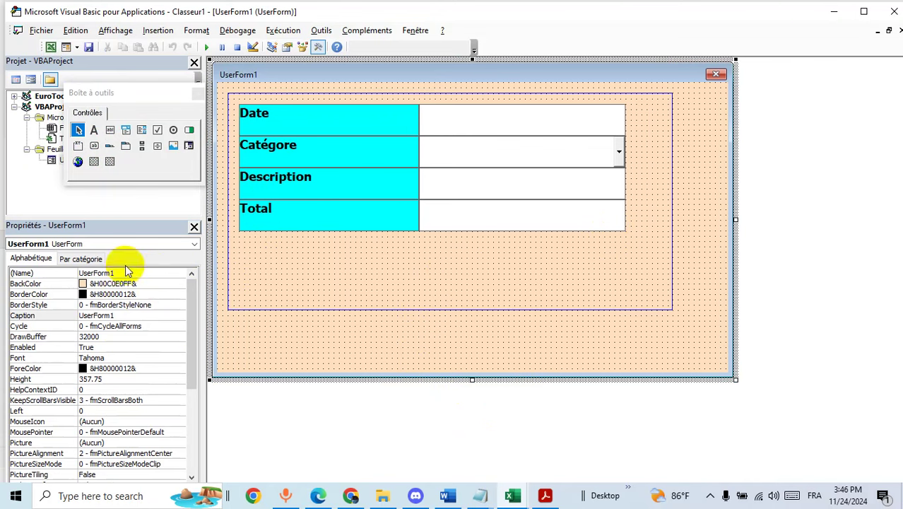
Step: Draw a command button below the four rows and caption it Enregistrer
{"action": "left_click", "coordinate": [93, 145]}
{"action": "mouse_move", "coordinate": [240, 243]}
{"action": "left_mouse_down"}
{"action": "mouse_move", "coordinate": [391, 279]}
{"action": "mouse_move", "coordinate": [432, 276]}
{"action": "left_mouse_up"}
{"action": "left_click", "coordinate": [153, 337]}
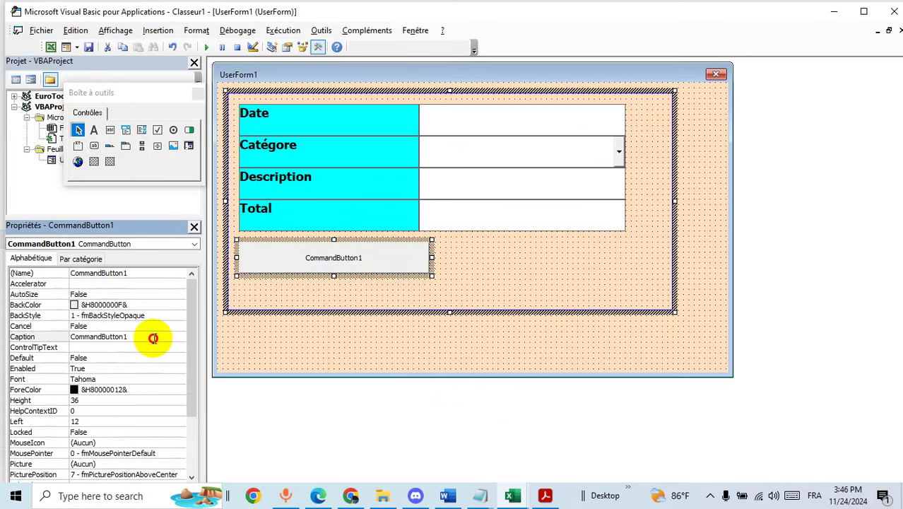
{"action": "type", "text": "Enregistrer"}
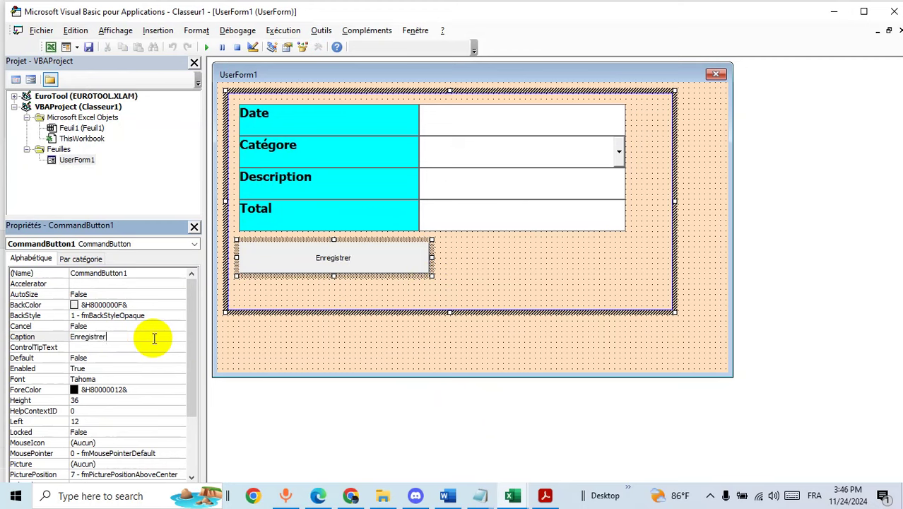
Step: Set the button's font to bold, size 18
{"action": "left_click", "coordinate": [115, 379]}
{"action": "left_click", "coordinate": [180, 381]}
{"action": "left_click", "coordinate": [149, 151]}
{"action": "left_click", "coordinate": [241, 187]}
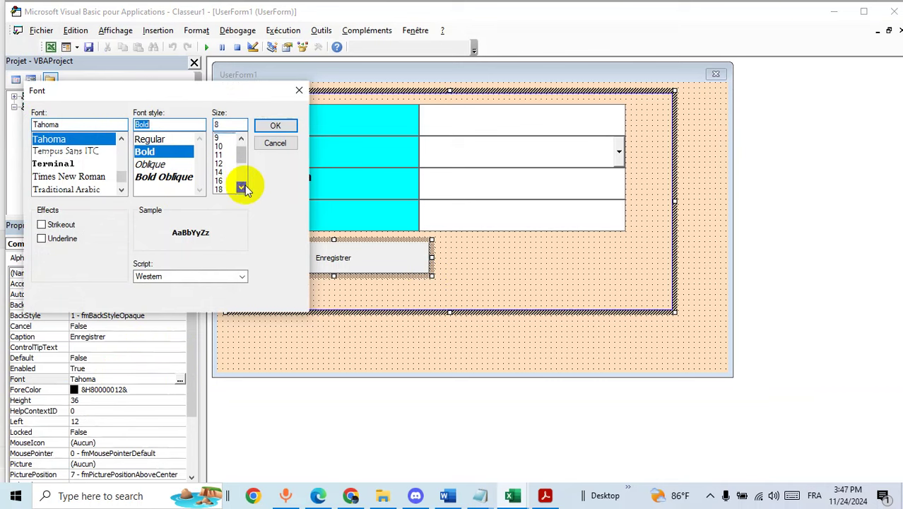
{"action": "left_click", "coordinate": [241, 187]}
{"action": "left_click", "coordinate": [225, 181]}
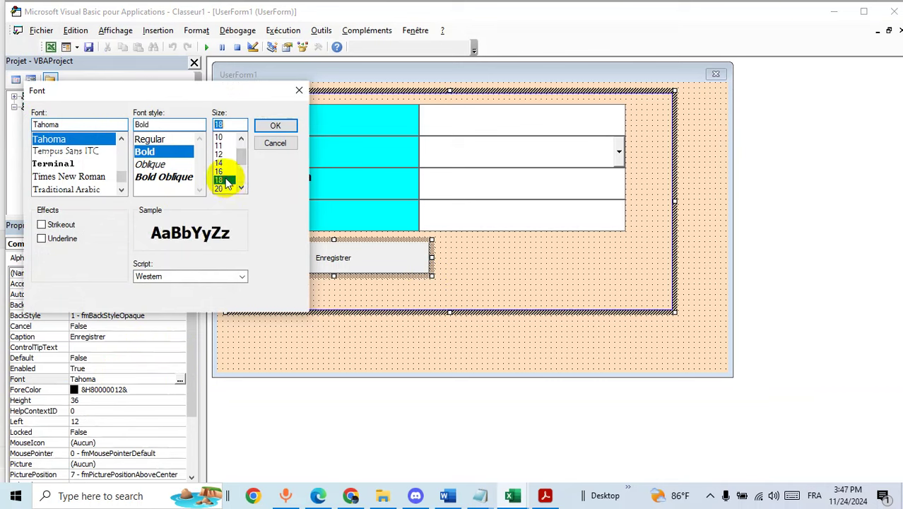
{"action": "left_click", "coordinate": [275, 125]}
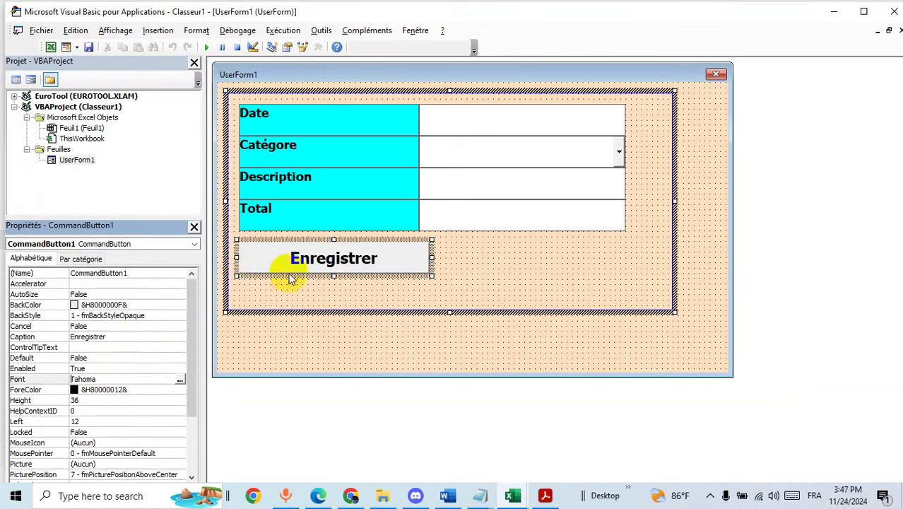
Step: Give the Enregistrer button a green background from the palette
{"action": "left_click", "coordinate": [95, 305]}
{"action": "left_click", "coordinate": [179, 304]}
{"action": "left_click", "coordinate": [56, 318]}
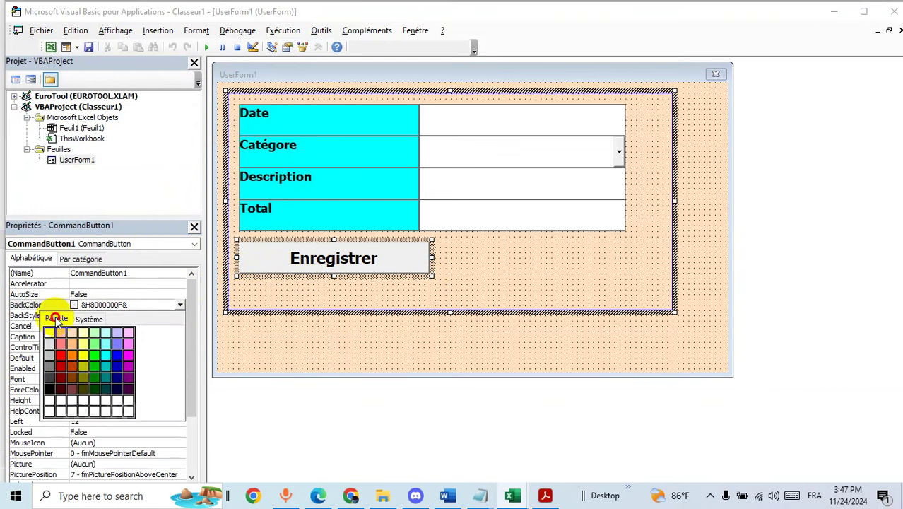
{"action": "left_click", "coordinate": [124, 357]}
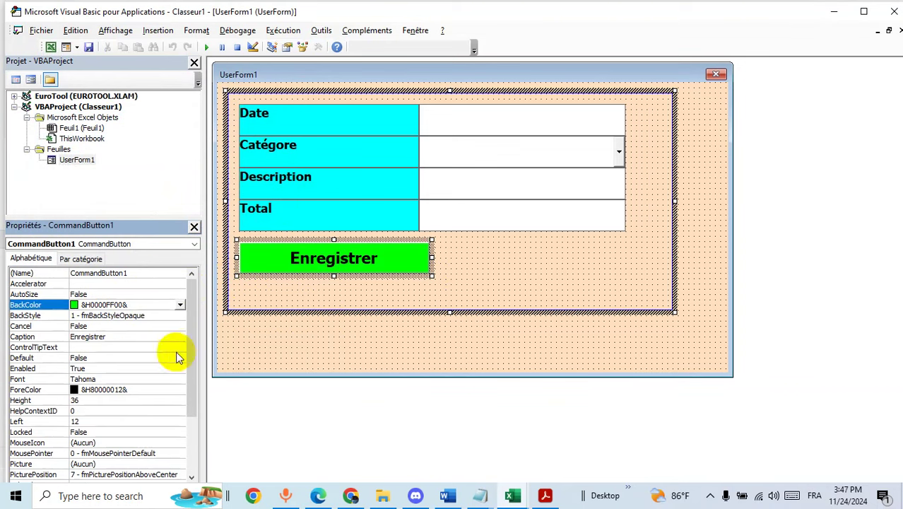
Step: Copy the Enregistrer button beside it, captioned Fermer with a red background
{"action": "left_click", "coordinate": [482, 275]}
{"action": "left_click", "coordinate": [347, 262]}
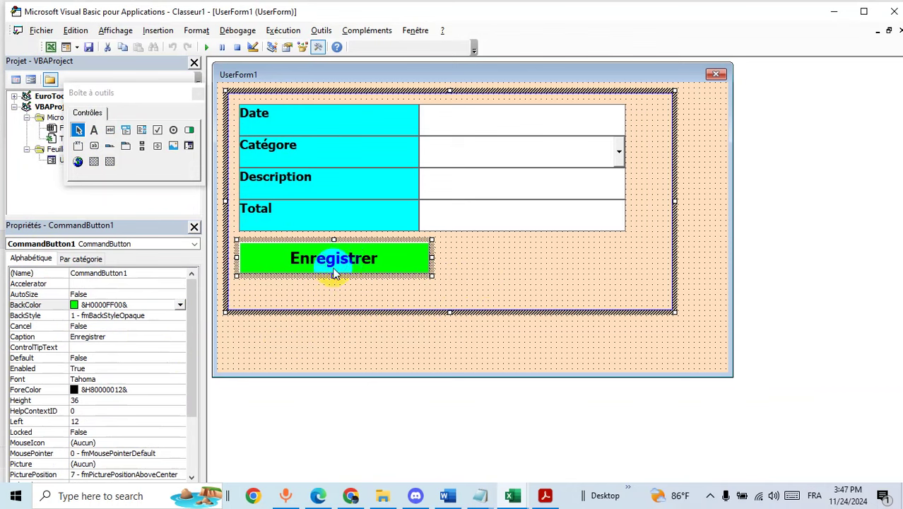
{"action": "mouse_move", "coordinate": [346, 263]}
{"action": "left_mouse_down"}
{"action": "mouse_move", "coordinate": [526, 263]}
{"action": "mouse_move", "coordinate": [528, 274]}
{"action": "left_mouse_up"}
{"action": "left_click", "coordinate": [137, 336]}
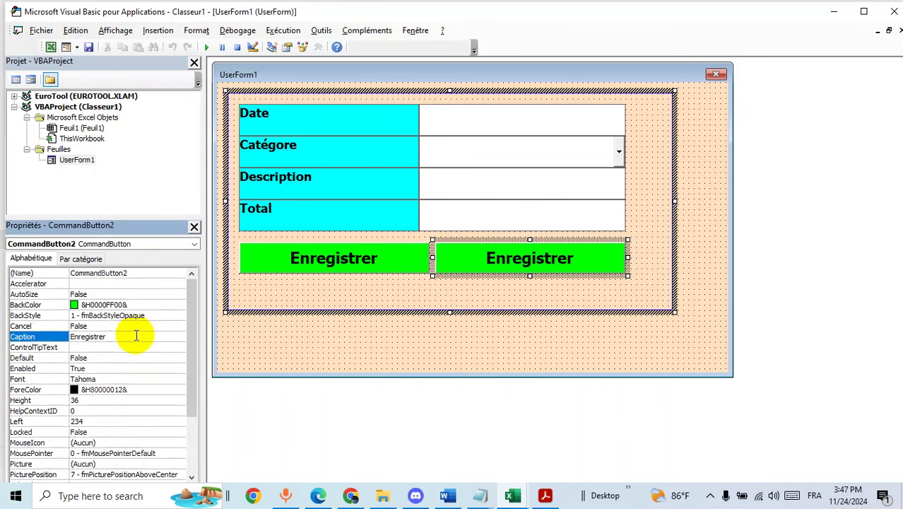
{"action": "key", "text": "BackSpace"}
{"action": "type", "text": "Fer"}
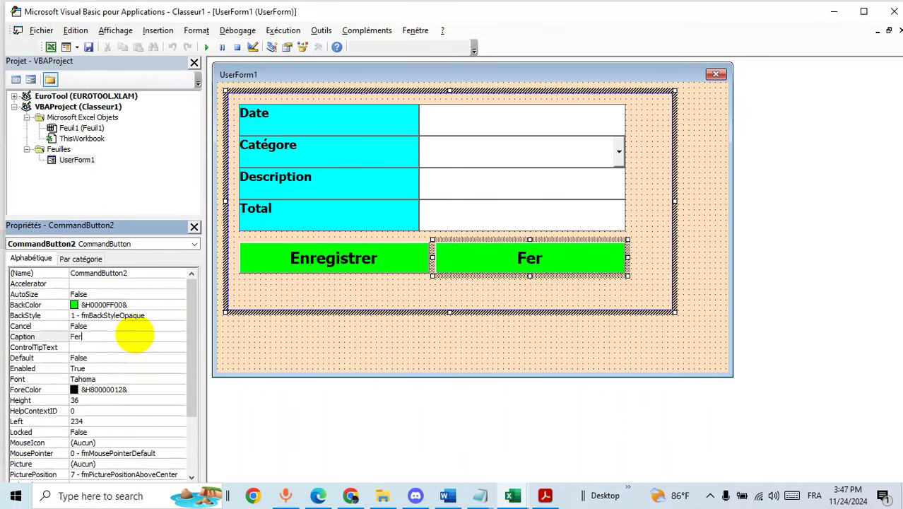
{"action": "type", "text": "mer"}
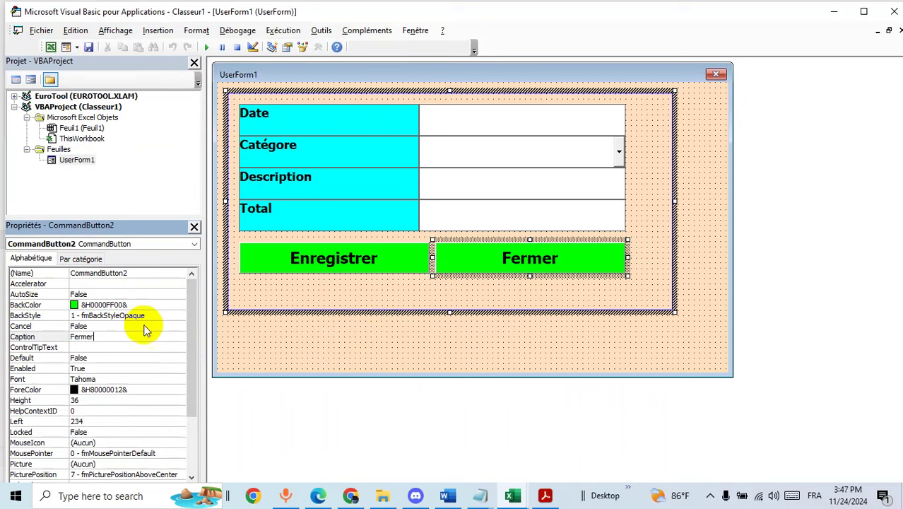
{"action": "left_click", "coordinate": [145, 305]}
{"action": "left_click", "coordinate": [180, 306]}
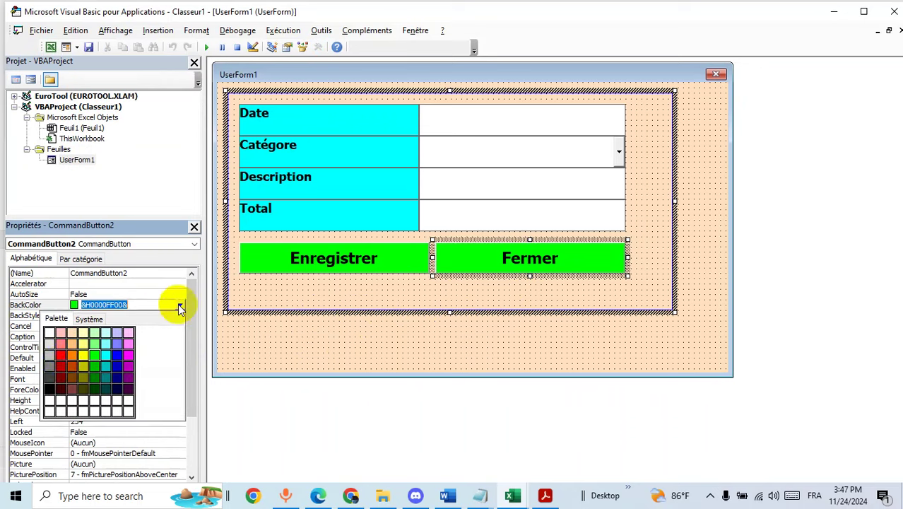
{"action": "left_click", "coordinate": [60, 354]}
Step: Shrink Frame1 and UserForm1 to fit the fields and buttons
{"action": "left_click", "coordinate": [448, 339]}
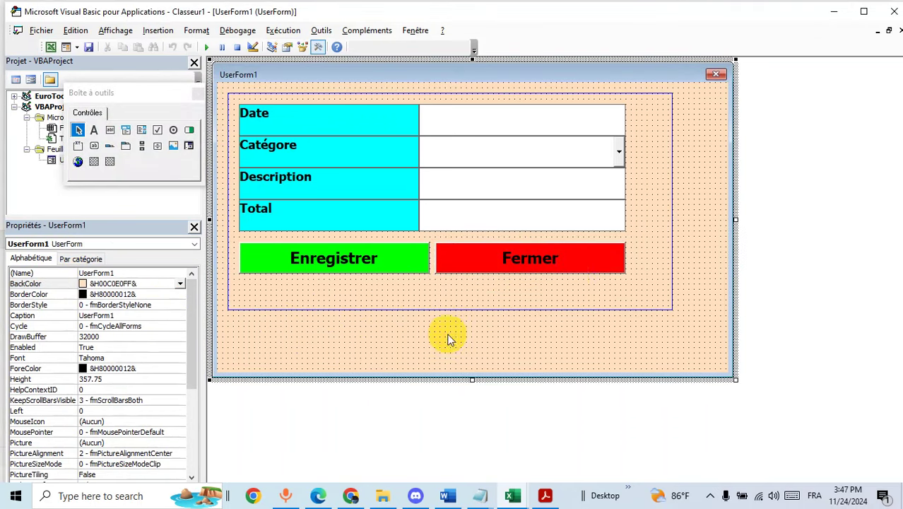
{"action": "left_click", "coordinate": [652, 255]}
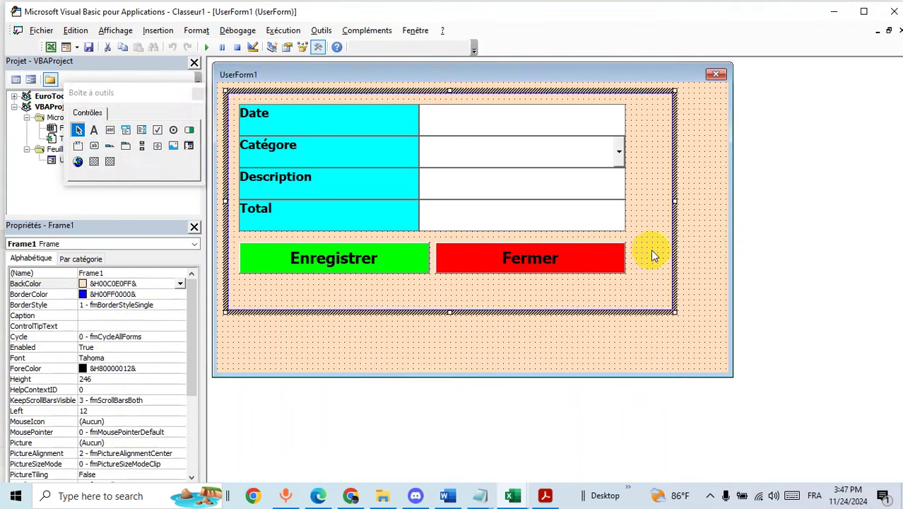
{"action": "left_click_drag", "start_coordinate": [675, 201], "coordinate": [638, 200]}
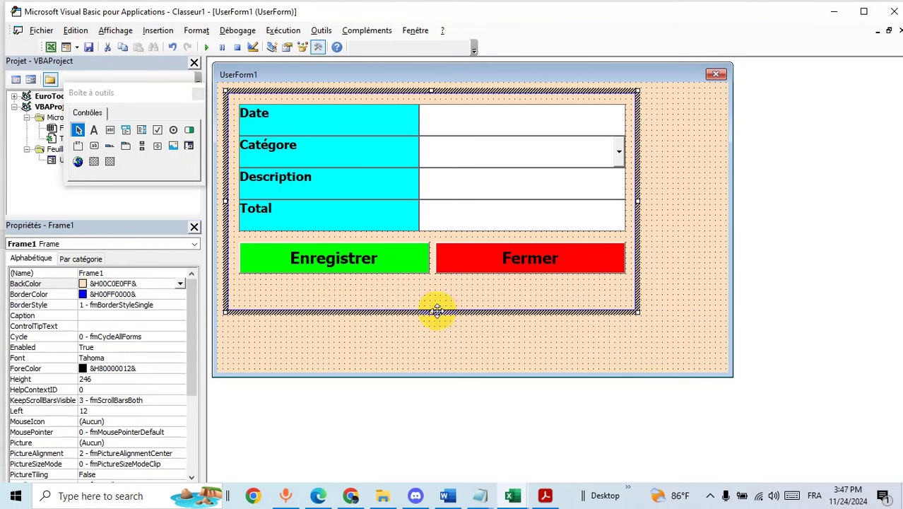
{"action": "left_click_drag", "start_coordinate": [431, 311], "coordinate": [430, 287]}
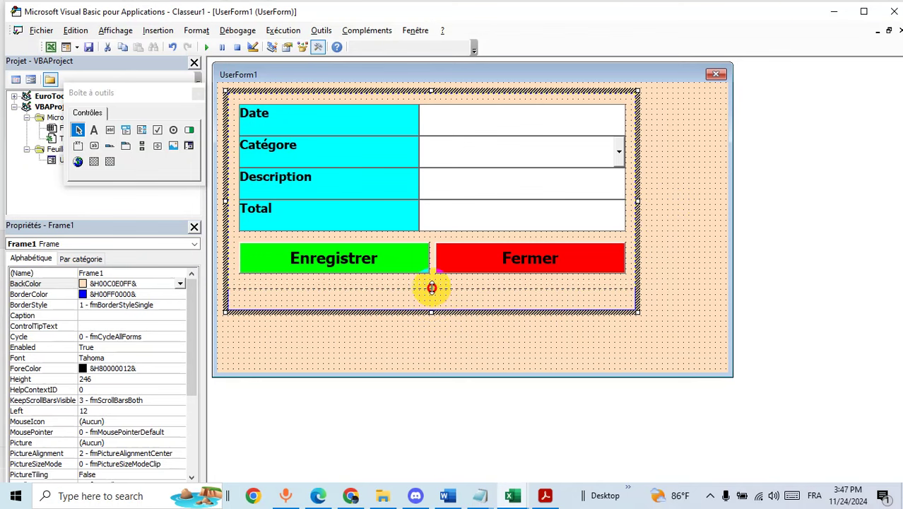
{"action": "left_click_drag", "start_coordinate": [431, 288], "coordinate": [431, 288]}
{"action": "left_click", "coordinate": [450, 330]}
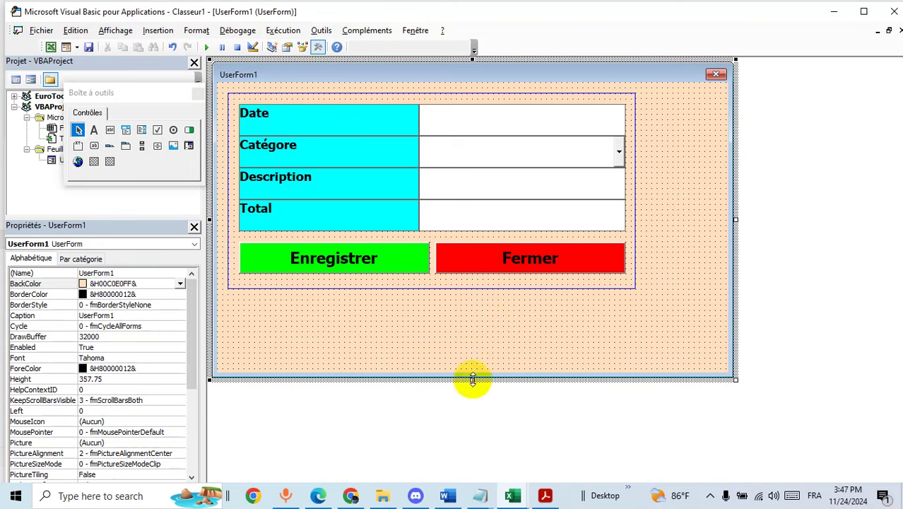
{"action": "left_click_drag", "start_coordinate": [472, 380], "coordinate": [475, 312]}
{"action": "left_click_drag", "start_coordinate": [475, 313], "coordinate": [475, 304]}
{"action": "left_click_drag", "start_coordinate": [736, 181], "coordinate": [656, 181]}
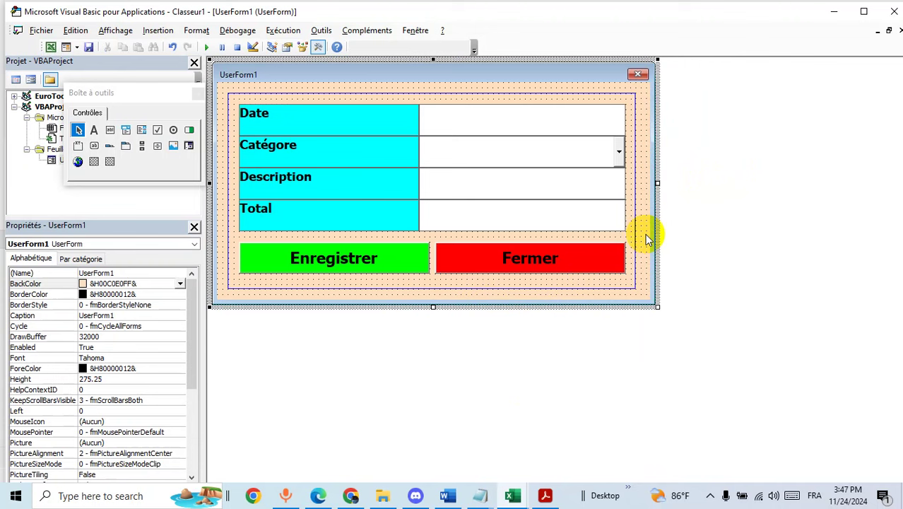
{"action": "left_click", "coordinate": [207, 46]}
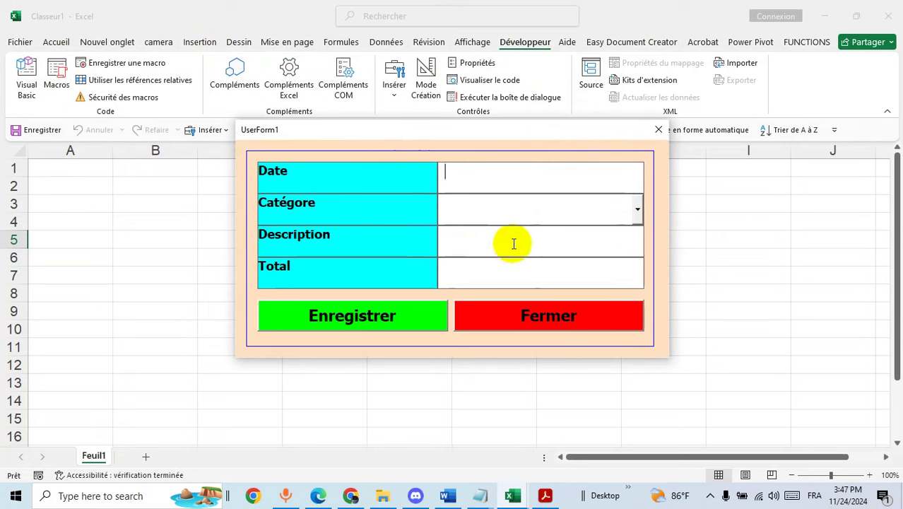
{"action": "left_click", "coordinate": [658, 131]}
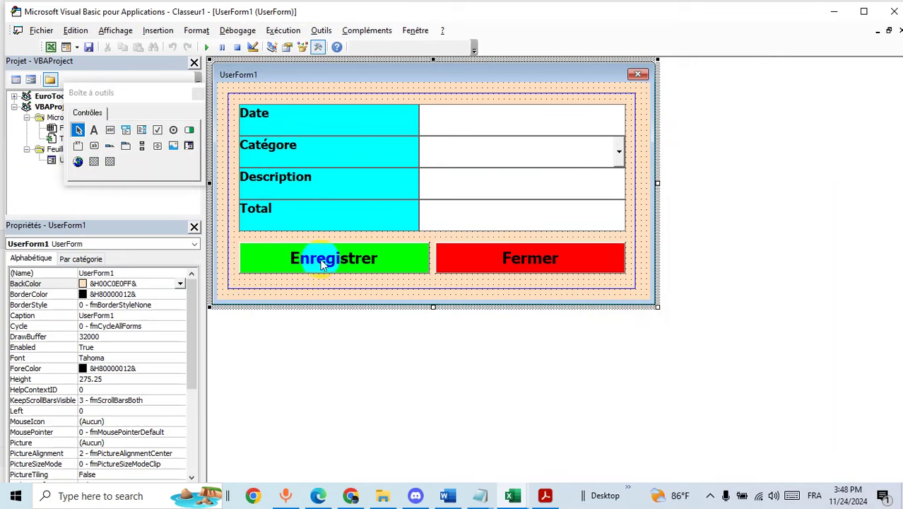
Step: Rename the Date box to txtDate and the category dropdown to cmbCategory
{"action": "left_click", "coordinate": [478, 128]}
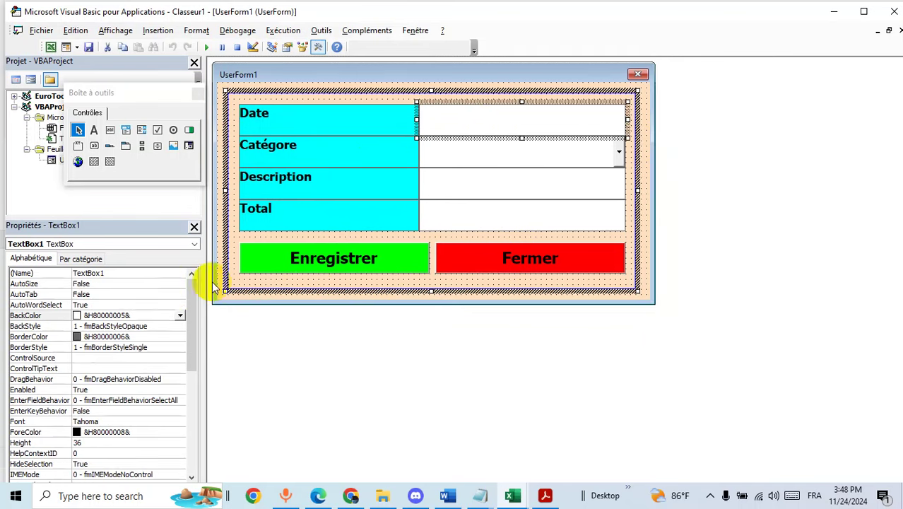
{"action": "double_click", "coordinate": [134, 272]}
{"action": "type", "text": "txtDate"}
{"action": "left_click", "coordinate": [496, 157]}
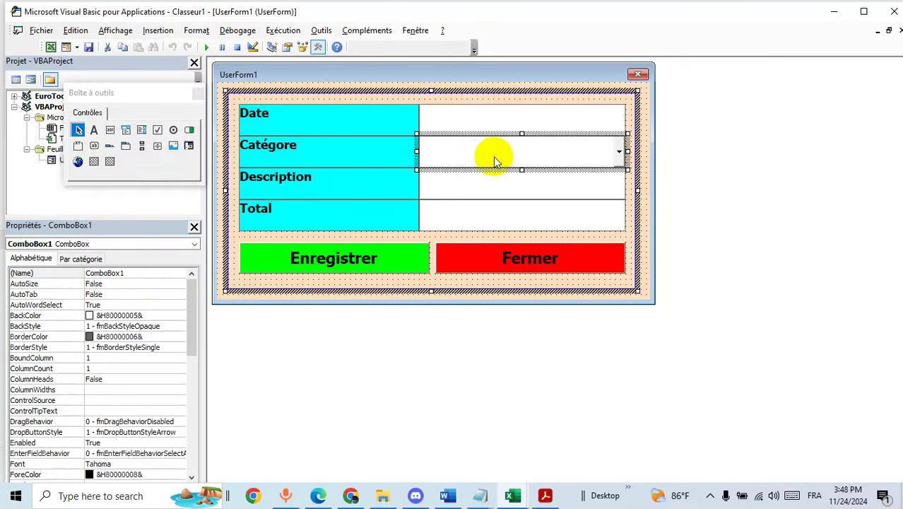
{"action": "left_click", "coordinate": [151, 274]}
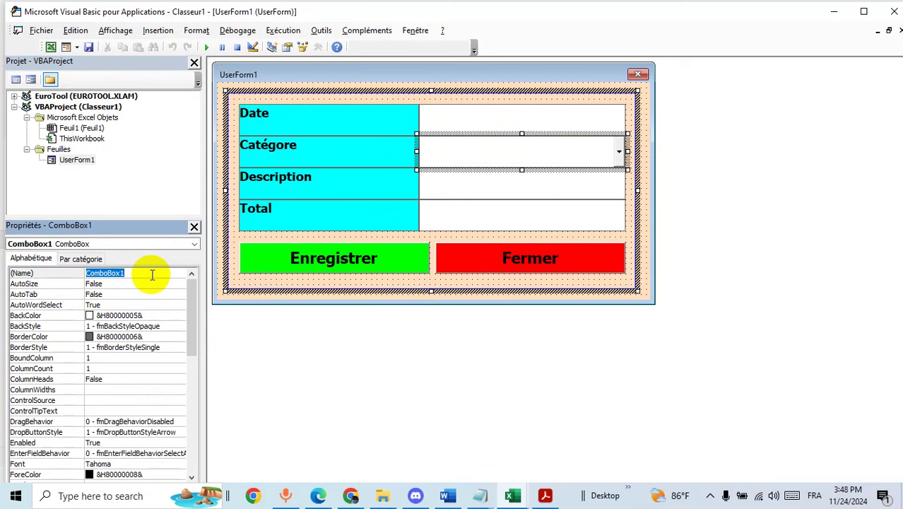
{"action": "type", "text": "cmb"}
{"action": "type", "text": "Ca"}
{"action": "type", "text": "te"}
{"action": "type", "text": "gory"}
Step: Rename the Description box to txtDescription and the Total box to txtAmount
{"action": "left_click", "coordinate": [506, 185]}
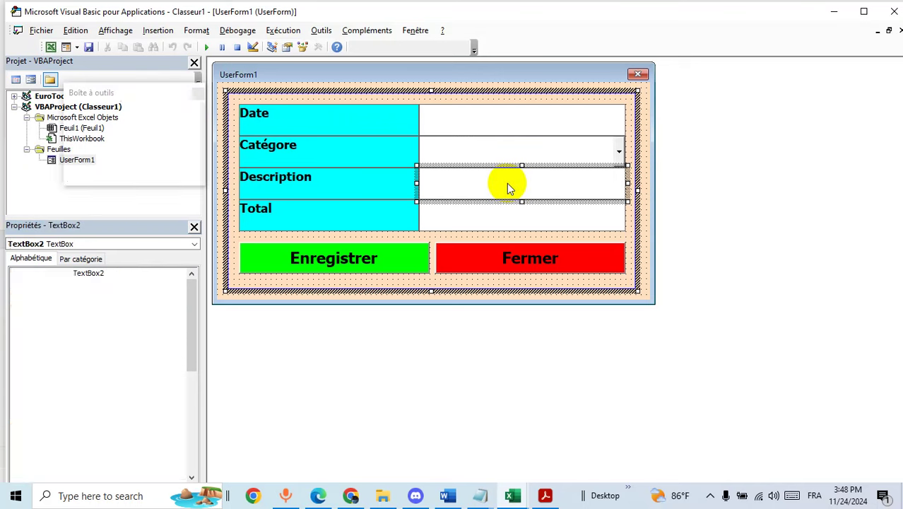
{"action": "left_click", "coordinate": [126, 273]}
{"action": "double_click", "coordinate": [126, 273]}
{"action": "key", "text": "BackSpace"}
{"action": "type", "text": "txtDescription"}
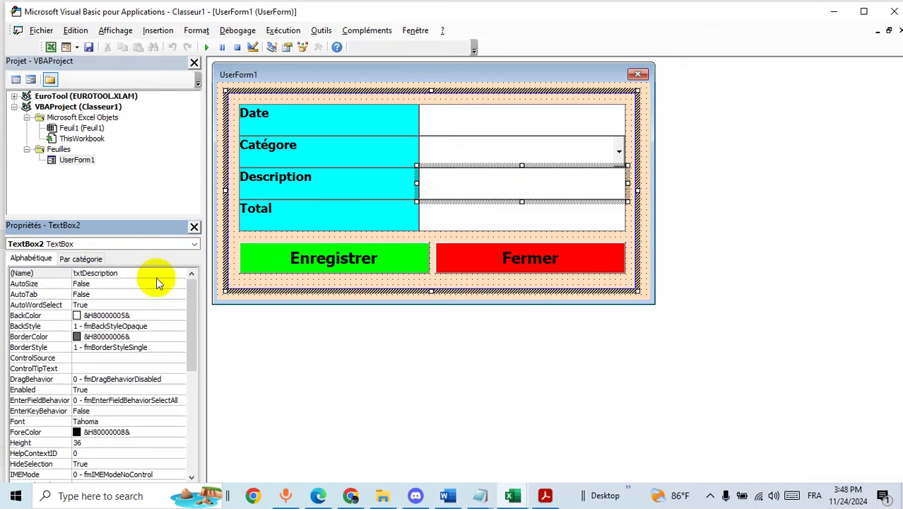
{"action": "left_click", "coordinate": [476, 221]}
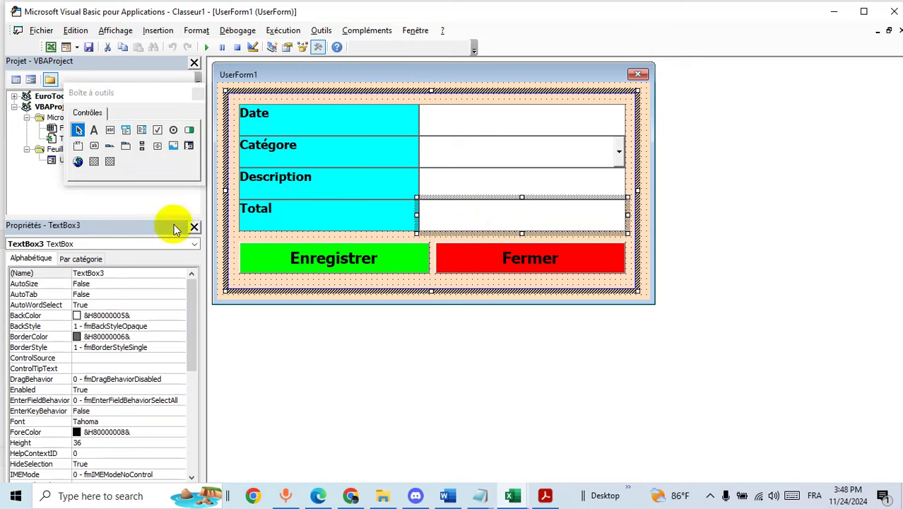
{"action": "double_click", "coordinate": [134, 274]}
{"action": "type", "text": "txtAmount"}
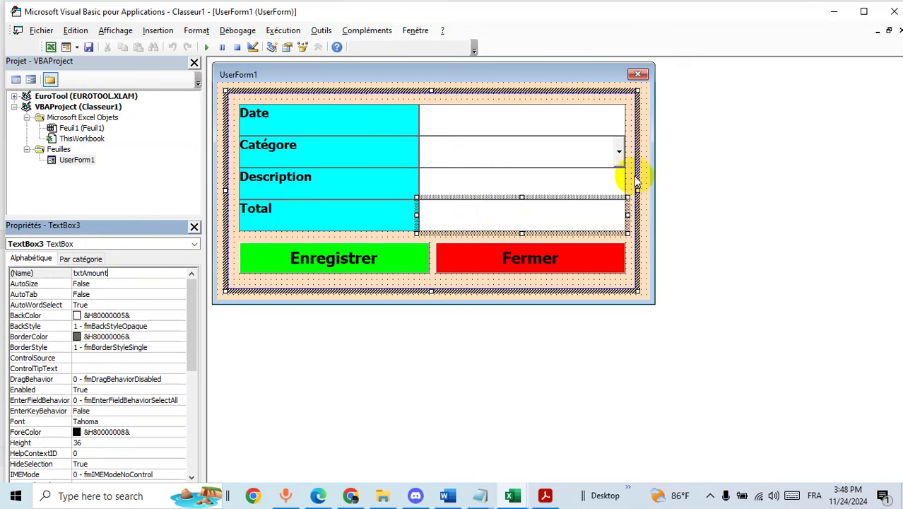
Step: Rename the Enregistrer button to btnSubmit and the Fermer button to btnCancel
{"action": "left_click", "coordinate": [292, 257]}
{"action": "double_click", "coordinate": [138, 273]}
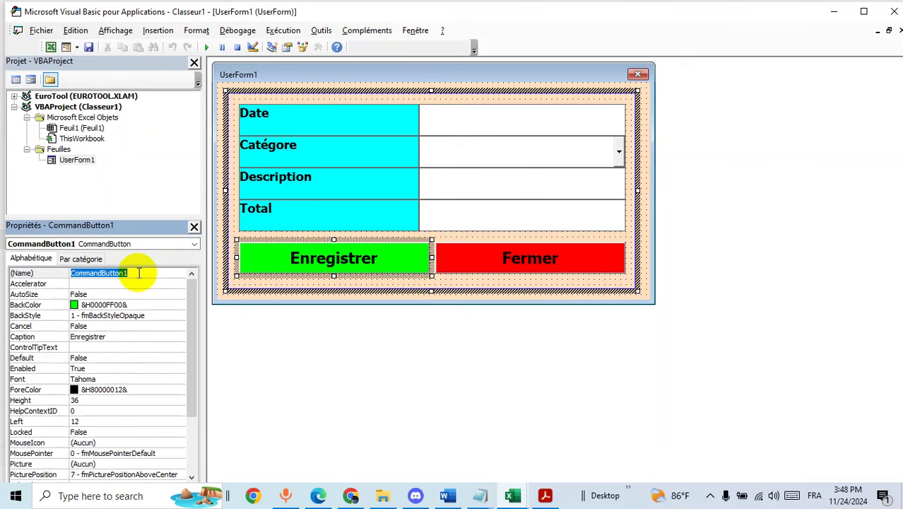
{"action": "key", "text": "BackSpace"}
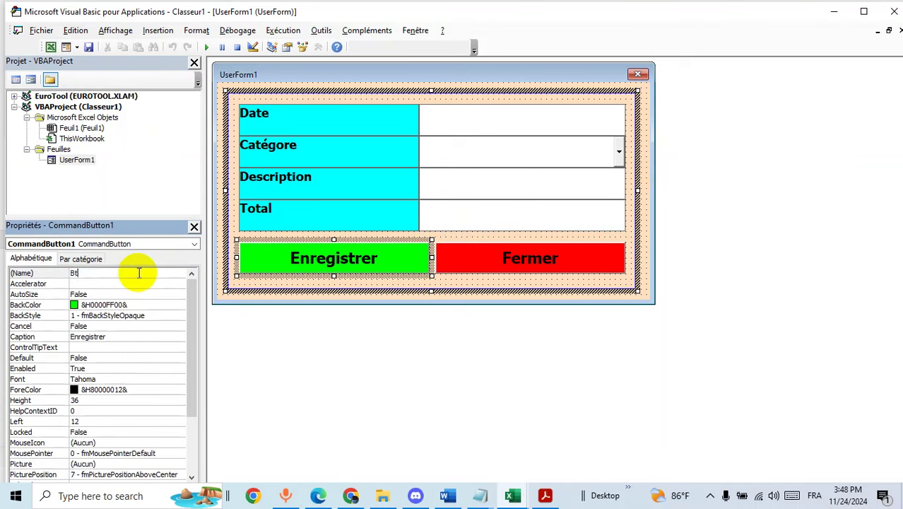
{"action": "type", "text": "btn"}
{"action": "type", "text": "S"}
{"action": "type", "text": "ubmit"}
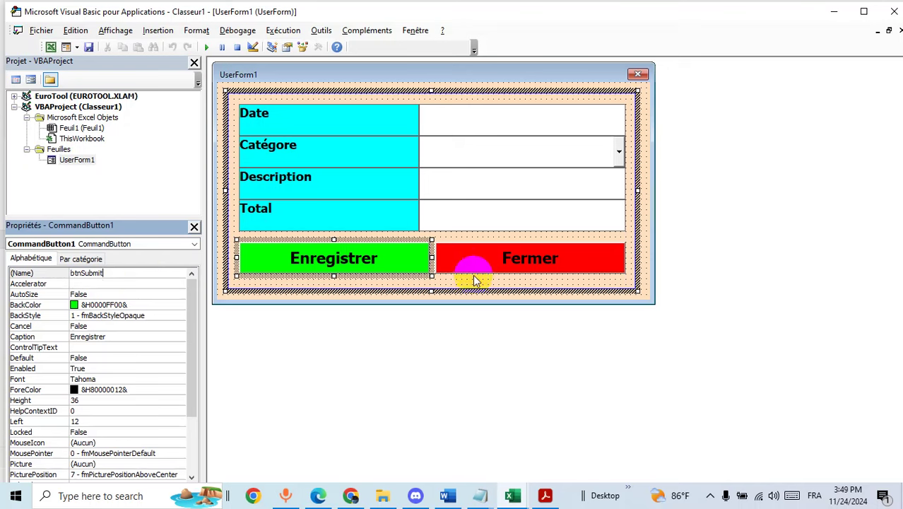
{"action": "left_click", "coordinate": [478, 273]}
{"action": "double_click", "coordinate": [148, 272]}
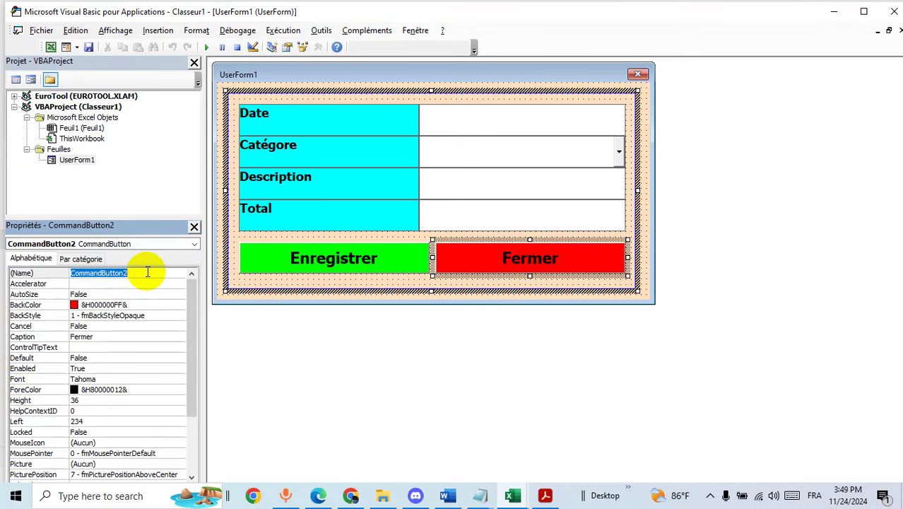
{"action": "type", "text": "btn"}
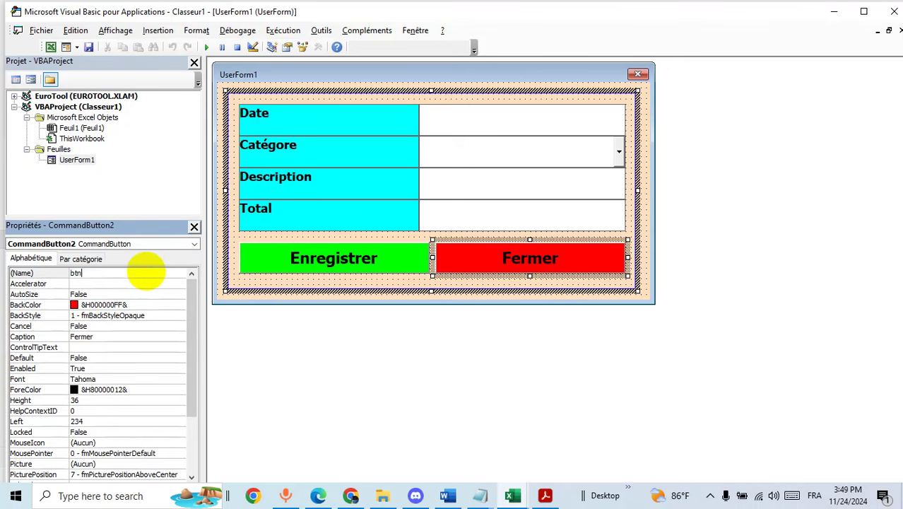
{"action": "type", "text": "Cancel"}
{"action": "key", "text": "Return"}
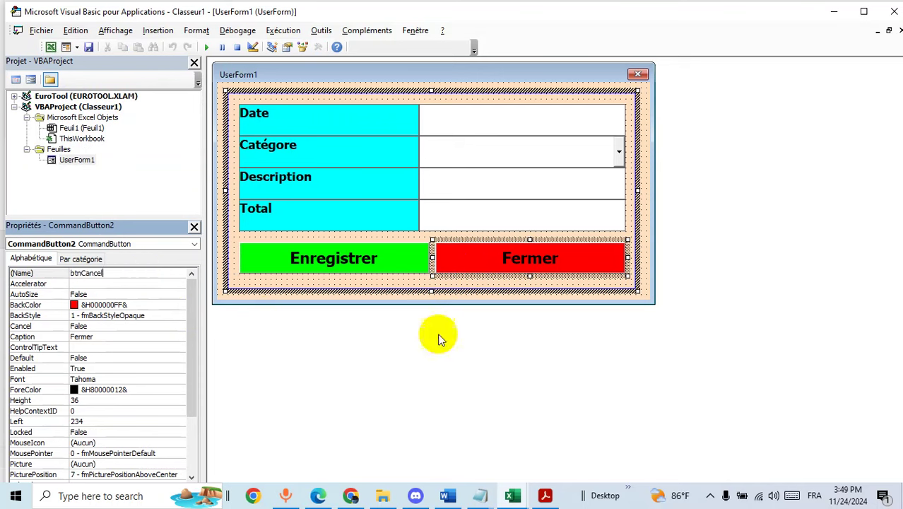
{"action": "left_click", "coordinate": [544, 90]}
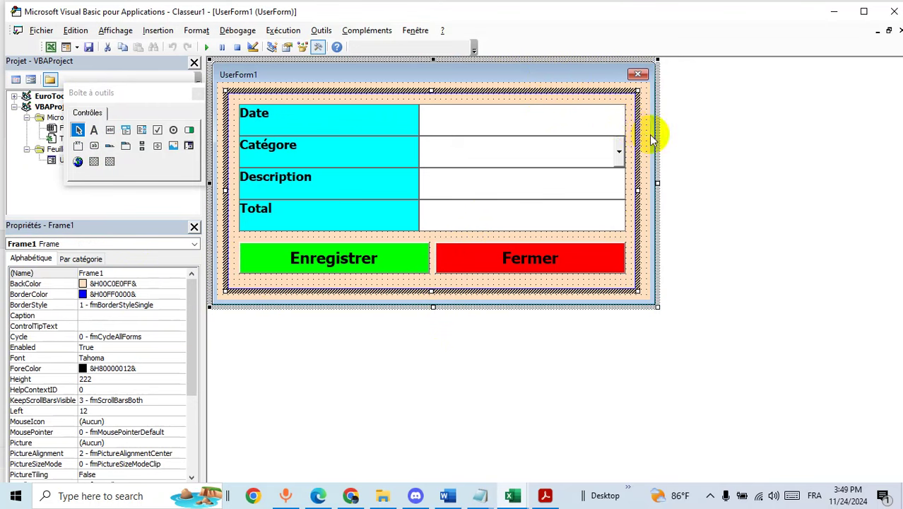
{"action": "left_click", "coordinate": [643, 139]}
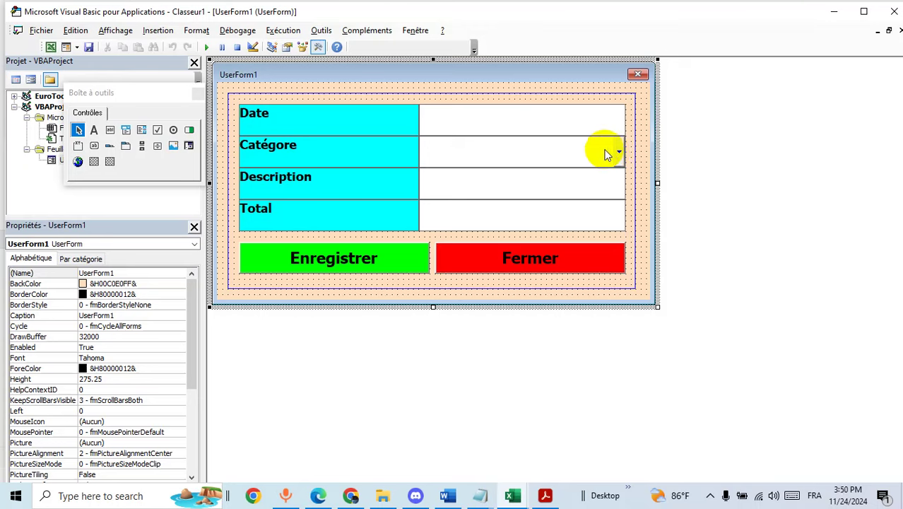
{"action": "left_click", "coordinate": [328, 212]}
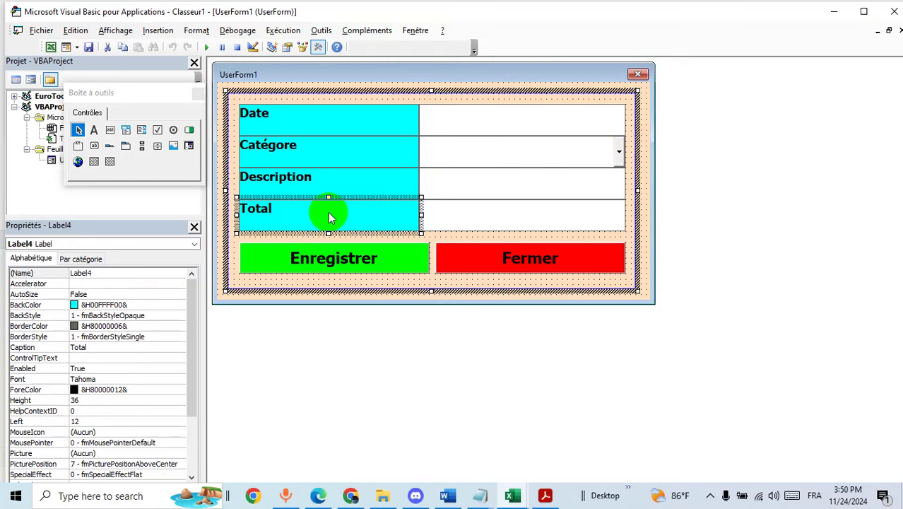
{"action": "left_click", "coordinate": [111, 346]}
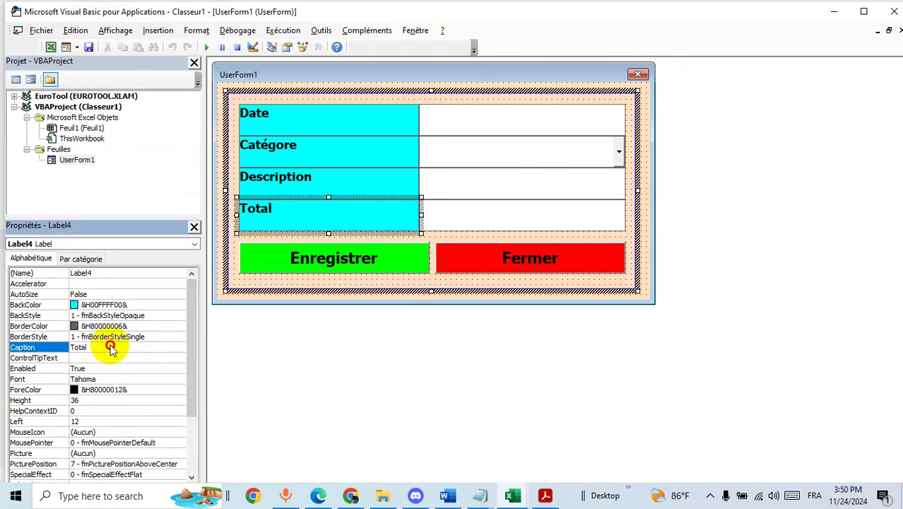
{"action": "key", "text": "BackSpace"}
{"action": "type", "text": "Montant"}
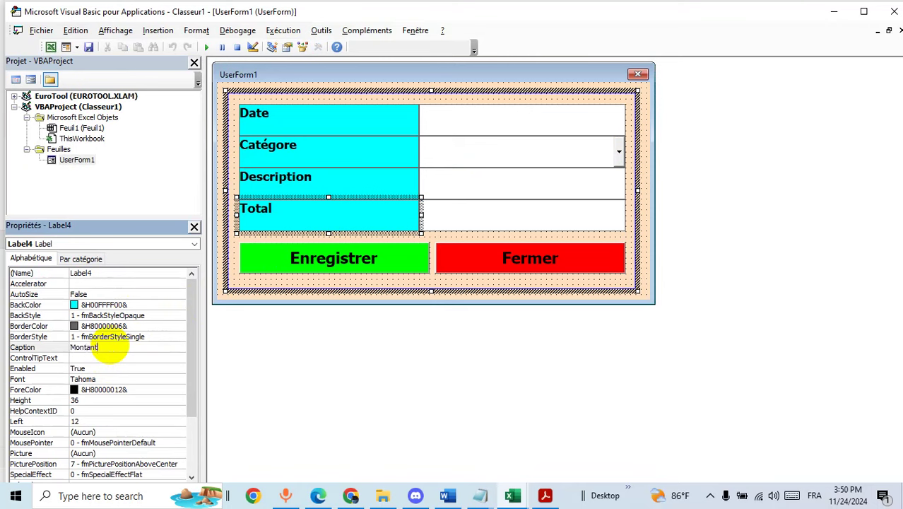
{"action": "left_click", "coordinate": [466, 224]}
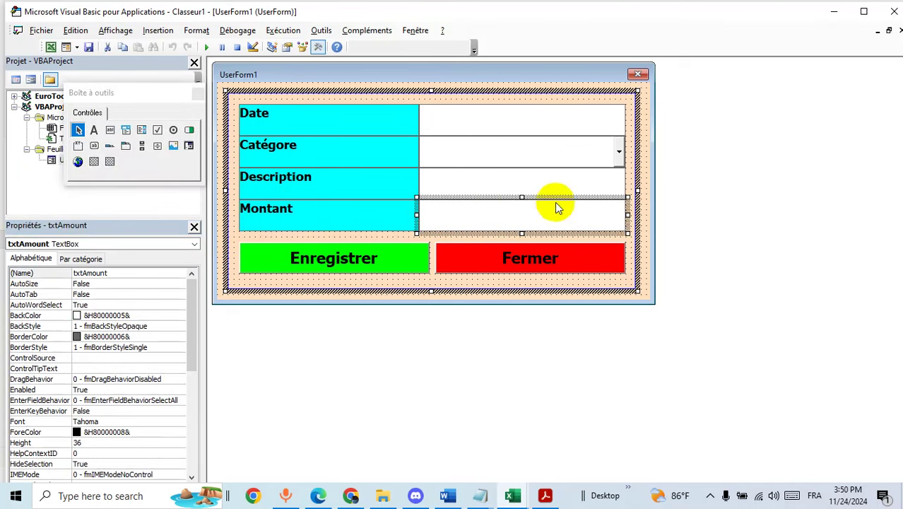
{"action": "left_click", "coordinate": [521, 98]}
{"action": "left_click", "coordinate": [653, 146]}
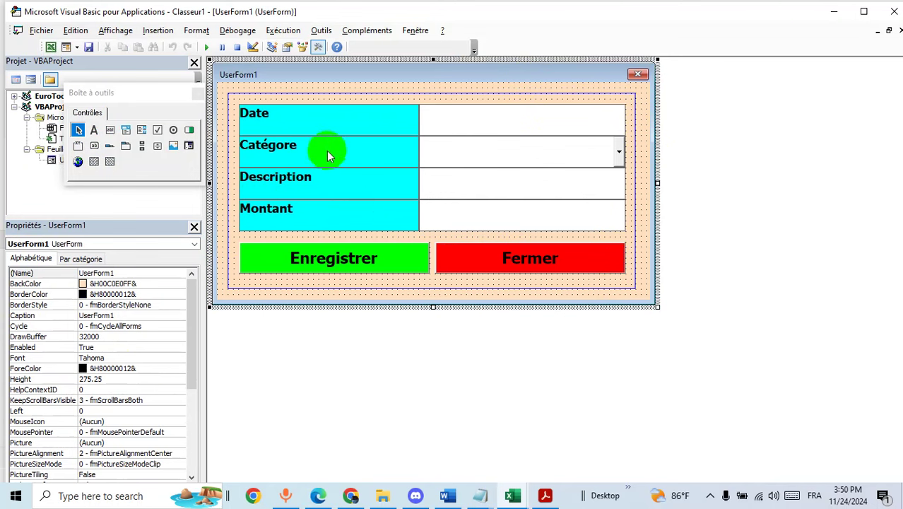
{"action": "left_click", "coordinate": [506, 122]}
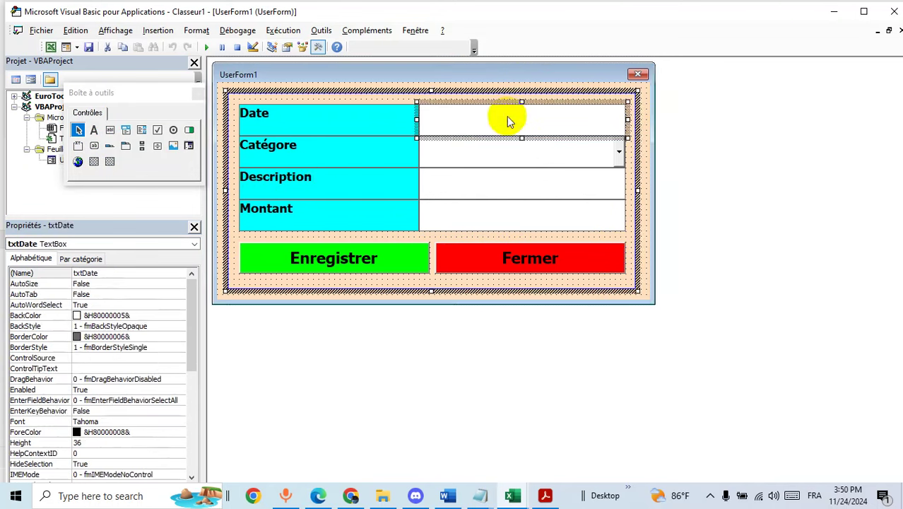
{"action": "left_click", "coordinate": [506, 155]}
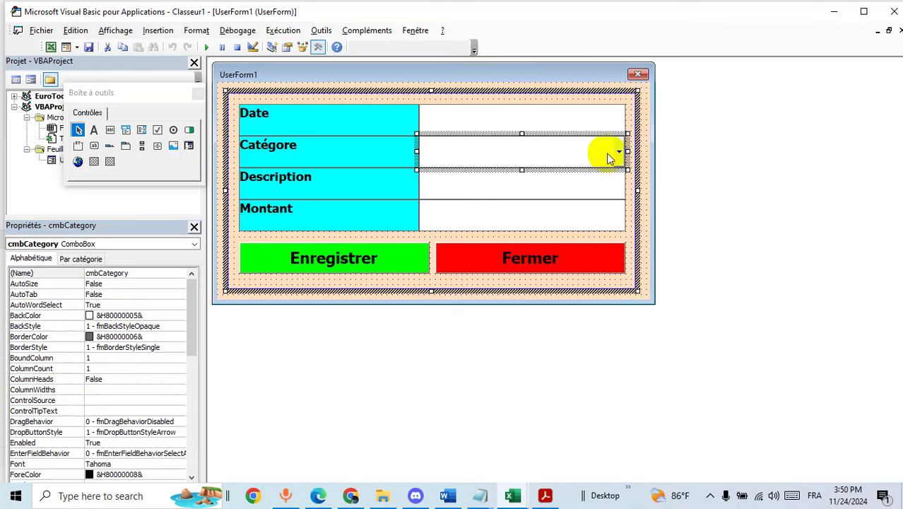
{"action": "key", "text": "F4"}
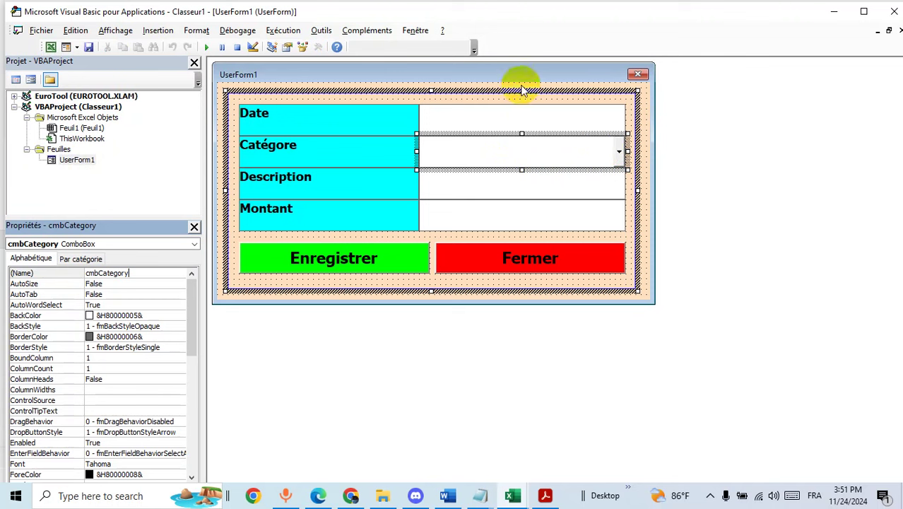
{"action": "left_click", "coordinate": [639, 252]}
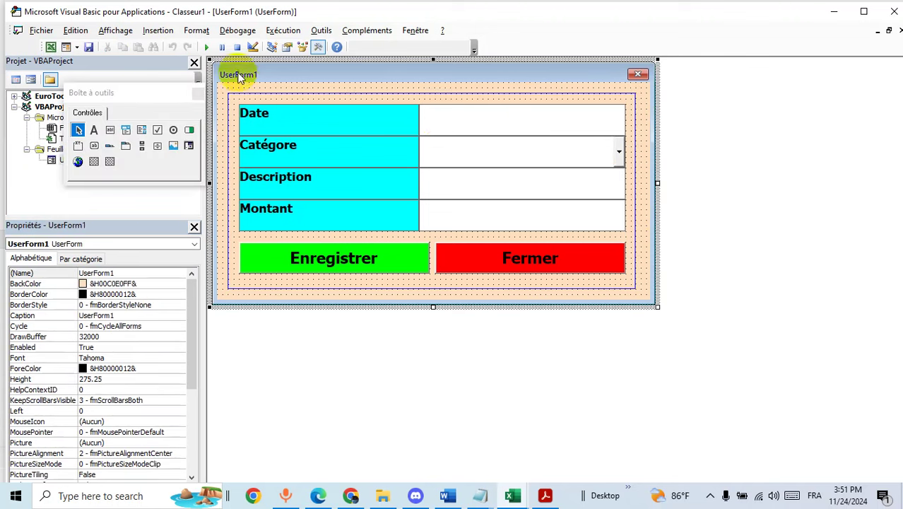
{"action": "left_click", "coordinate": [208, 48]}
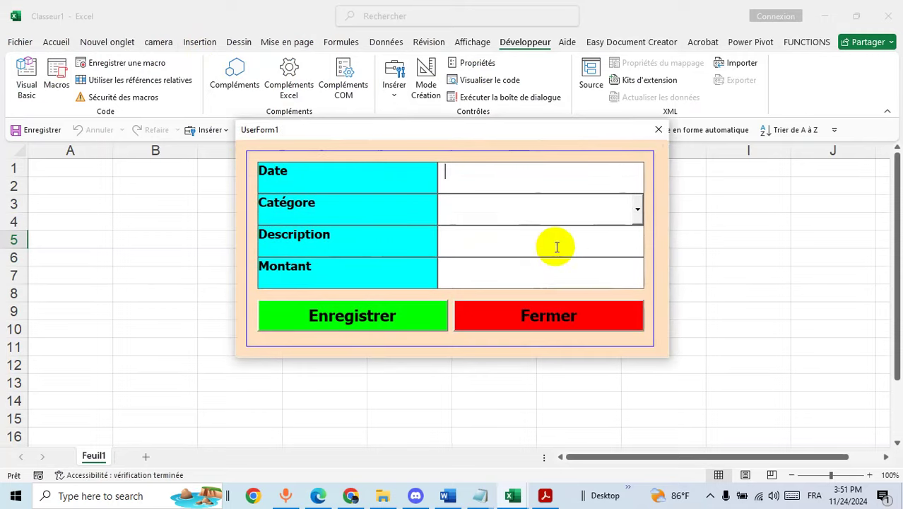
{"action": "left_click", "coordinate": [652, 136]}
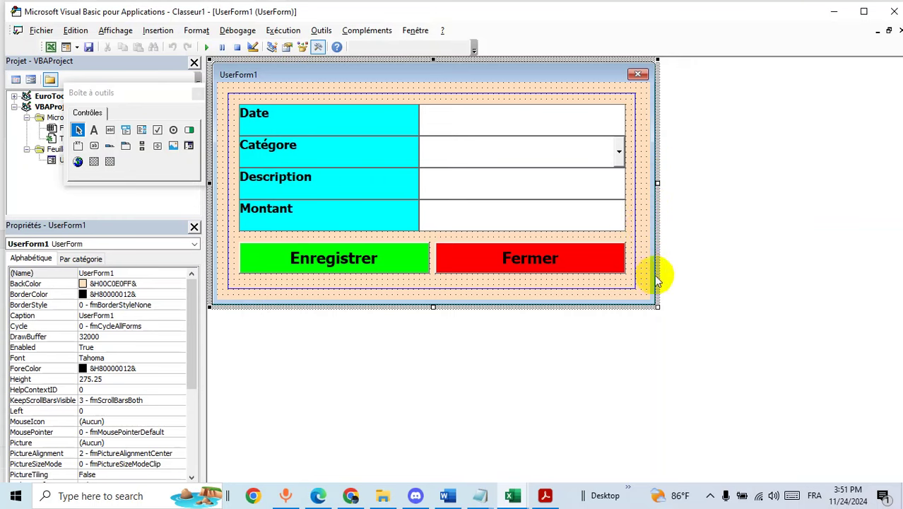
Step: Open UserForm1's code and delete the auto-generated UserForm_Click stub
{"action": "right_click", "coordinate": [643, 295]}
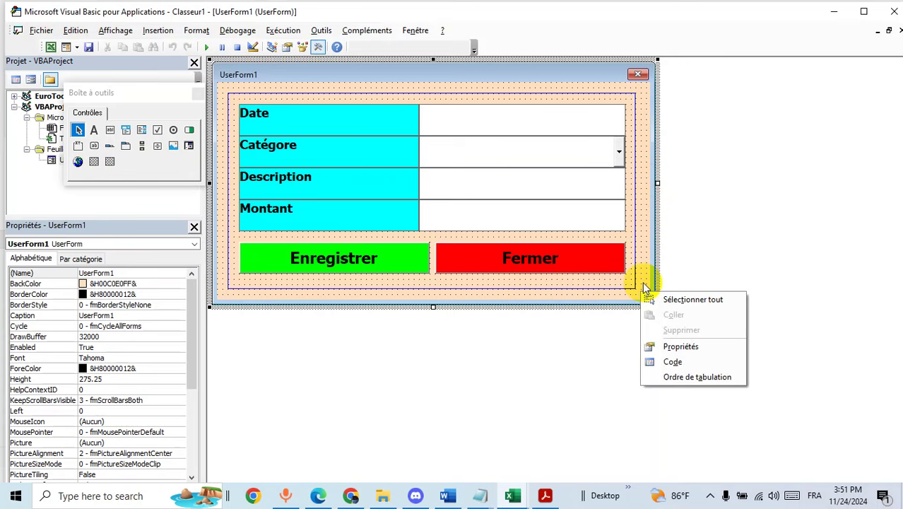
{"action": "right_click", "coordinate": [644, 283]}
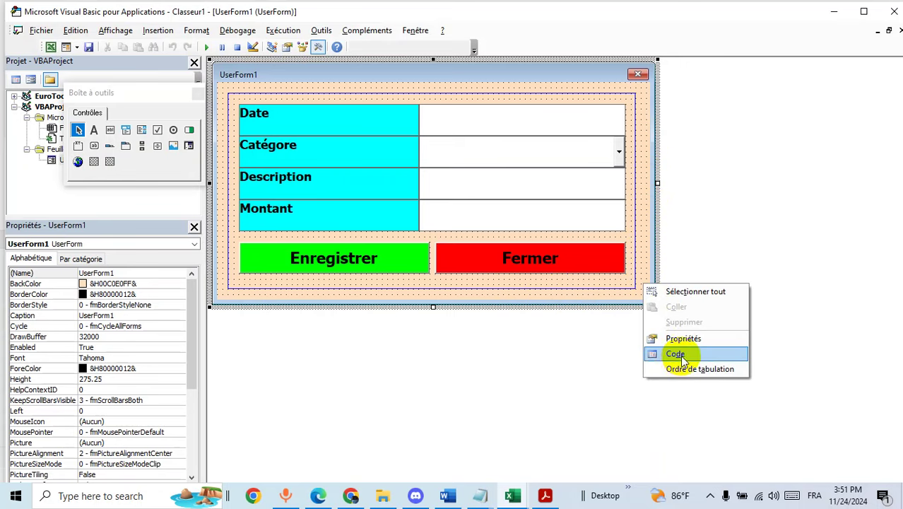
{"action": "left_click", "coordinate": [675, 353]}
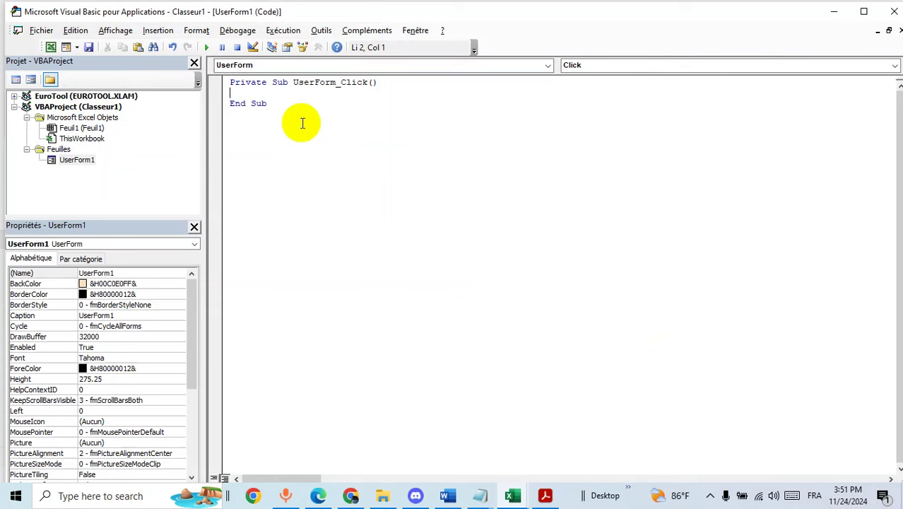
{"action": "left_click_drag", "start_coordinate": [288, 115], "coordinate": [207, 86]}
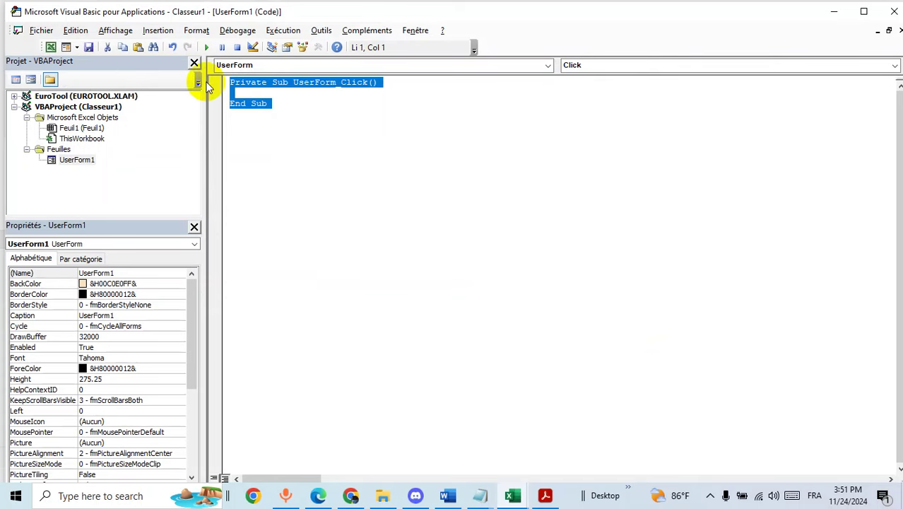
{"action": "key", "text": "Delete"}
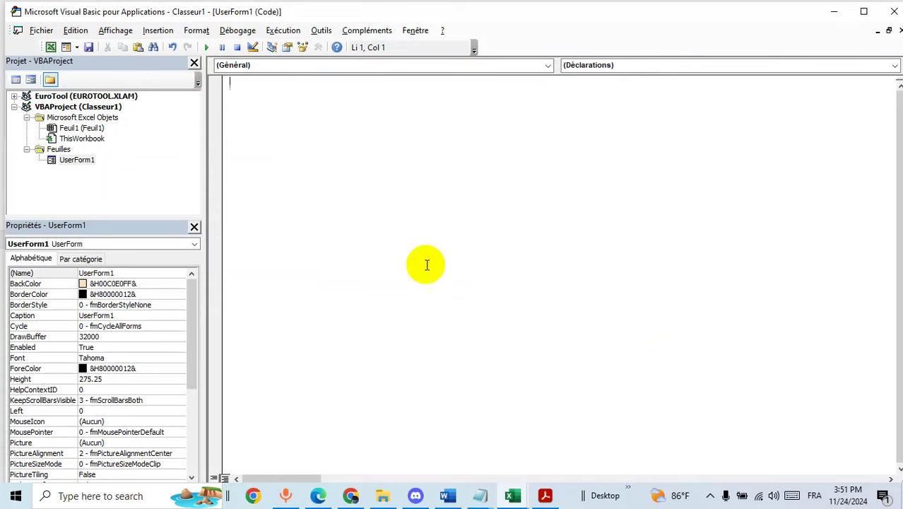
Step: Copy all of the prepared UserForm_Initialize code from Notepad
{"action": "mouse_move", "coordinate": [479, 495]}
{"action": "left_click", "coordinate": [590, 442]}
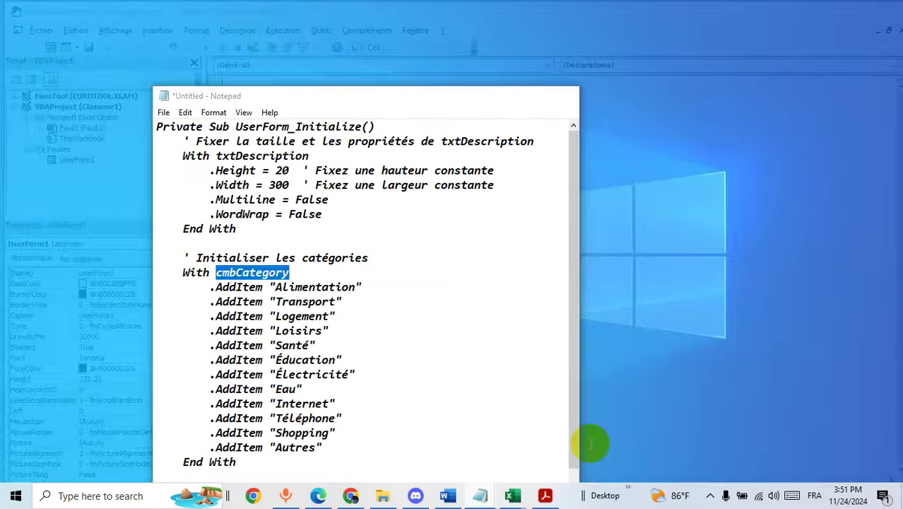
{"action": "scroll", "coordinate": [408, 230], "scroll_direction": "down", "scroll_amount": 1}
{"action": "scroll", "coordinate": [408, 231], "scroll_direction": "up", "scroll_amount": 1}
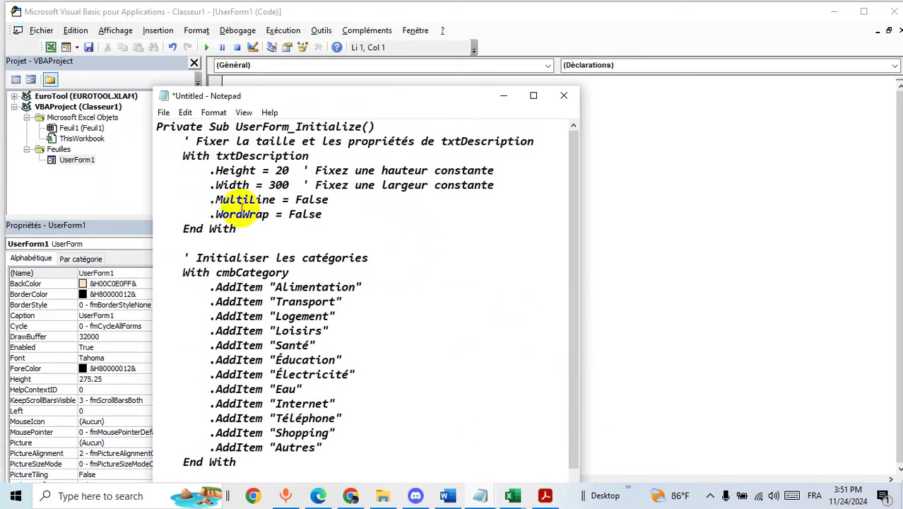
{"action": "key", "text": "ctrl+a"}
{"action": "scroll", "coordinate": [280, 219], "scroll_direction": "down", "scroll_amount": 1}
{"action": "right_click", "coordinate": [258, 172]}
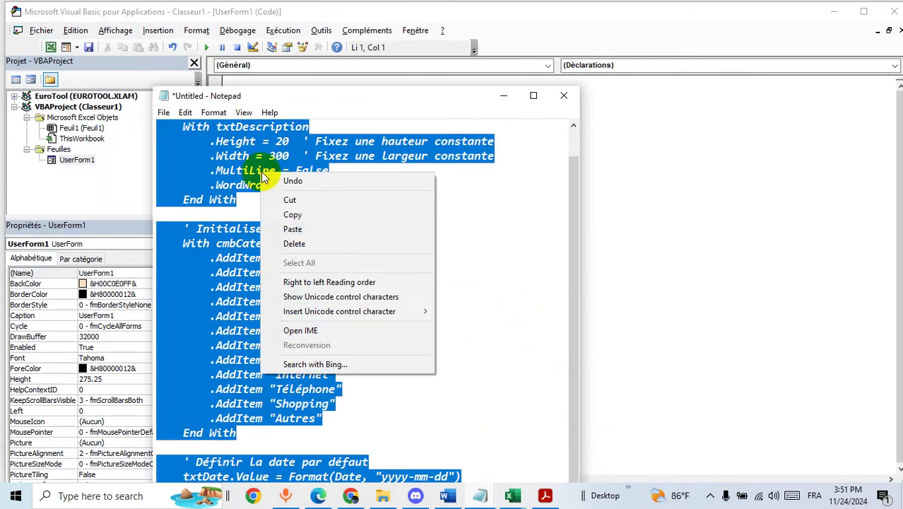
{"action": "left_click", "coordinate": [312, 215]}
Step: Paste the UserForm_Initialize procedure into UserForm1's empty code window
{"action": "left_click", "coordinate": [502, 95]}
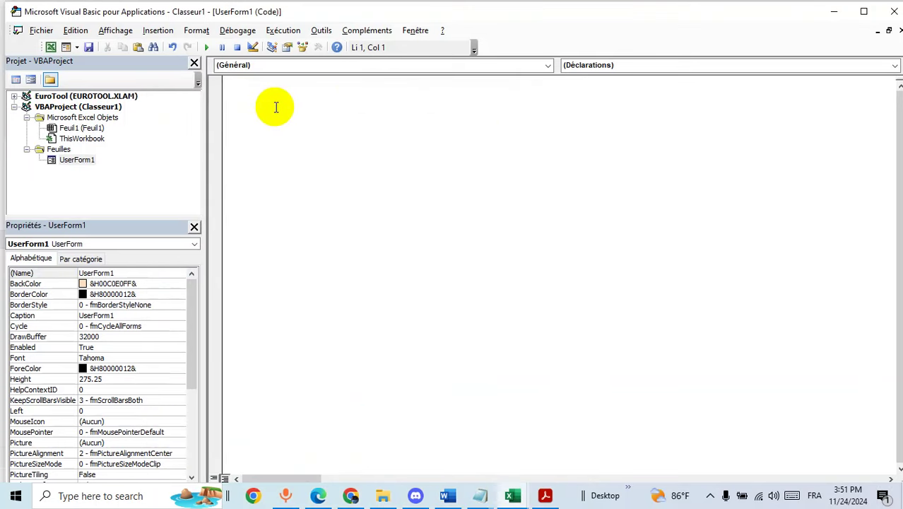
{"action": "key", "text": "ctrl+v"}
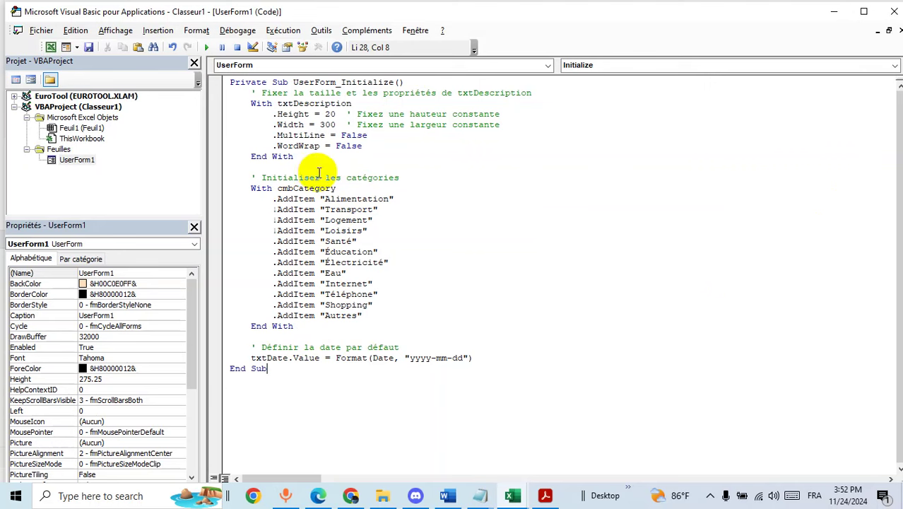
{"action": "left_click", "coordinate": [571, 232]}
Step: Run UserForm1 and check the pre-filled 2024-11-24 date and category list
{"action": "left_click", "coordinate": [83, 161]}
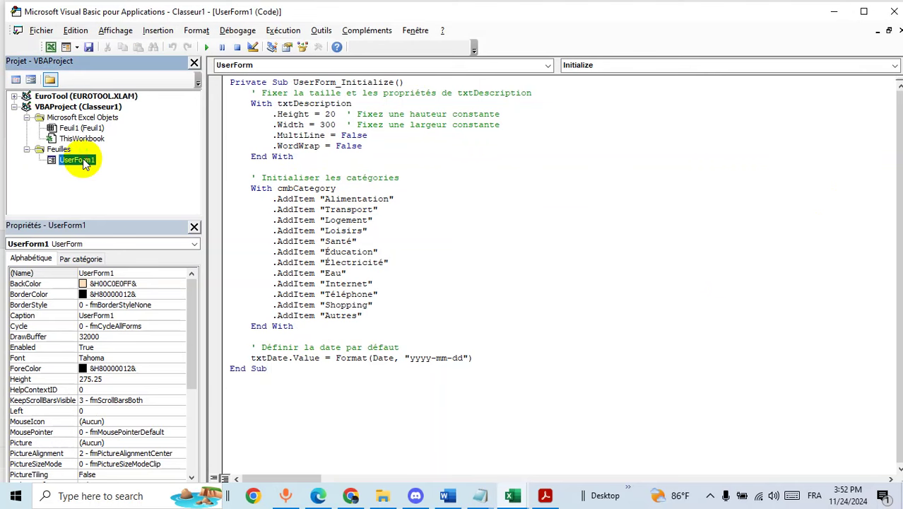
{"action": "double_click", "coordinate": [83, 161]}
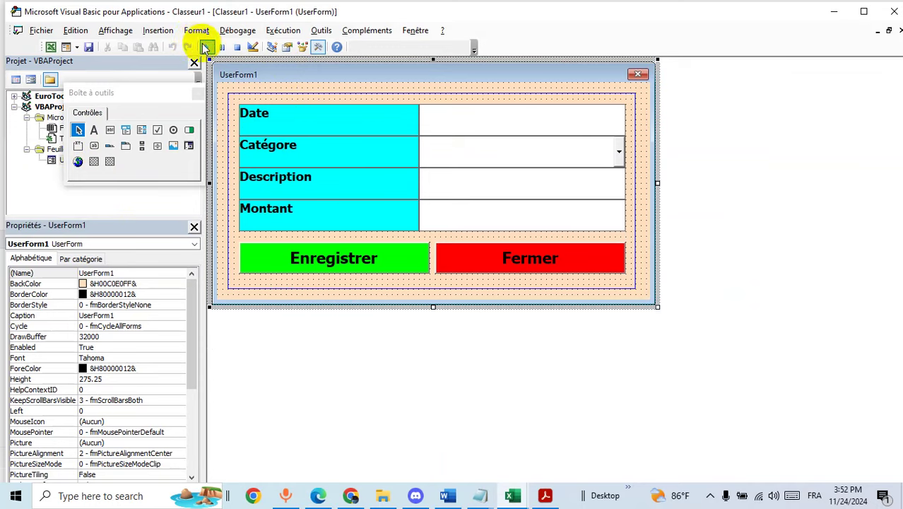
{"action": "left_click", "coordinate": [204, 46]}
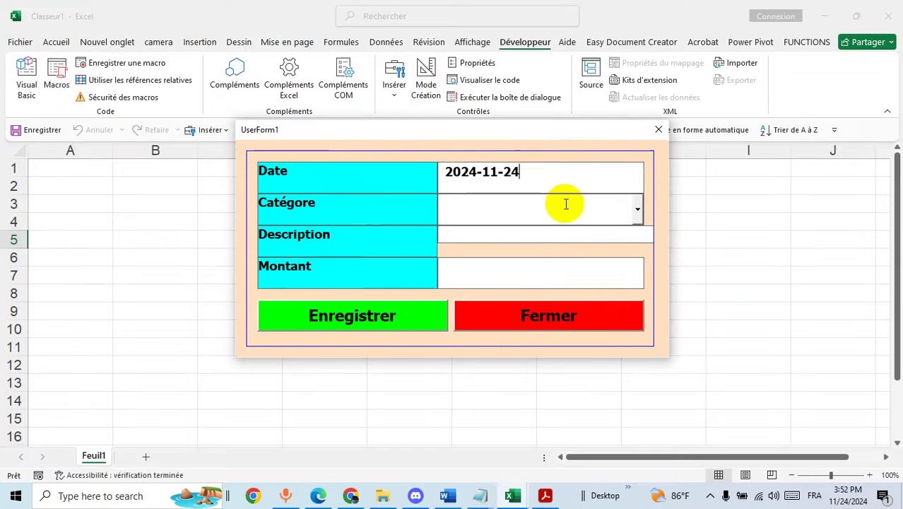
{"action": "double_click", "coordinate": [493, 177]}
{"action": "left_click_drag", "start_coordinate": [506, 181], "coordinate": [486, 175]}
{"action": "left_click", "coordinate": [514, 176]}
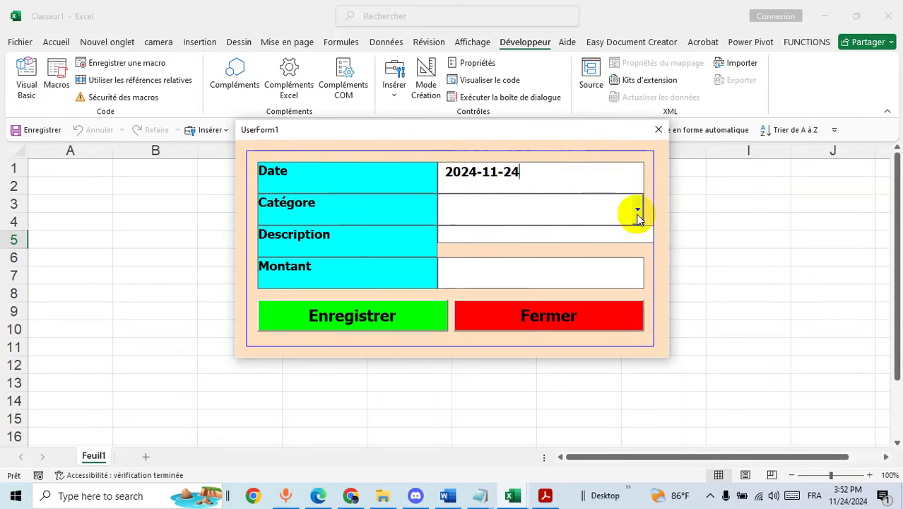
{"action": "left_click", "coordinate": [638, 216]}
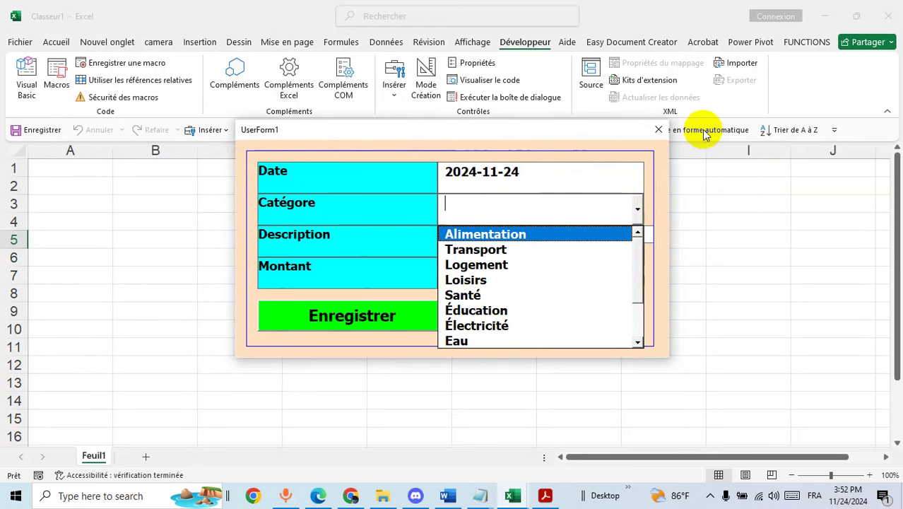
{"action": "left_click", "coordinate": [656, 132]}
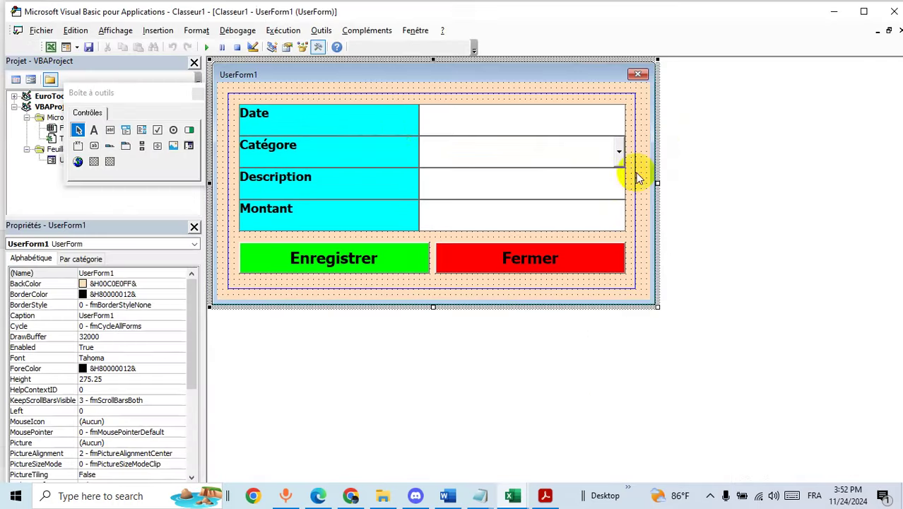
Step: Run the form again to test the Description and Montant fields, then close it
{"action": "left_click", "coordinate": [207, 46]}
{"action": "left_click", "coordinate": [495, 238]}
{"action": "type", "text": "ssasasasasa"}
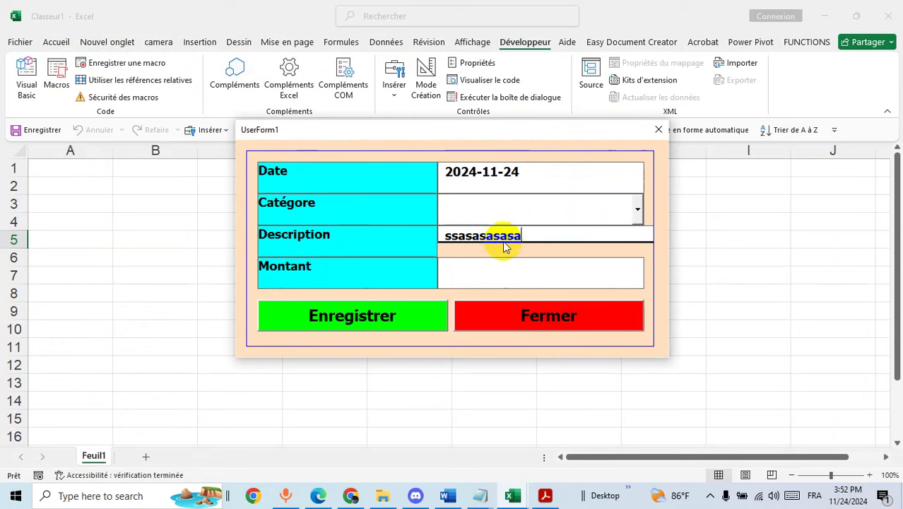
{"action": "key", "text": "BackSpace"}
{"action": "key", "text": "BackSpace"}
{"action": "key", "text": "BackSpace"}
{"action": "key", "text": "BackSpace"}
{"action": "left_click", "coordinate": [514, 284]}
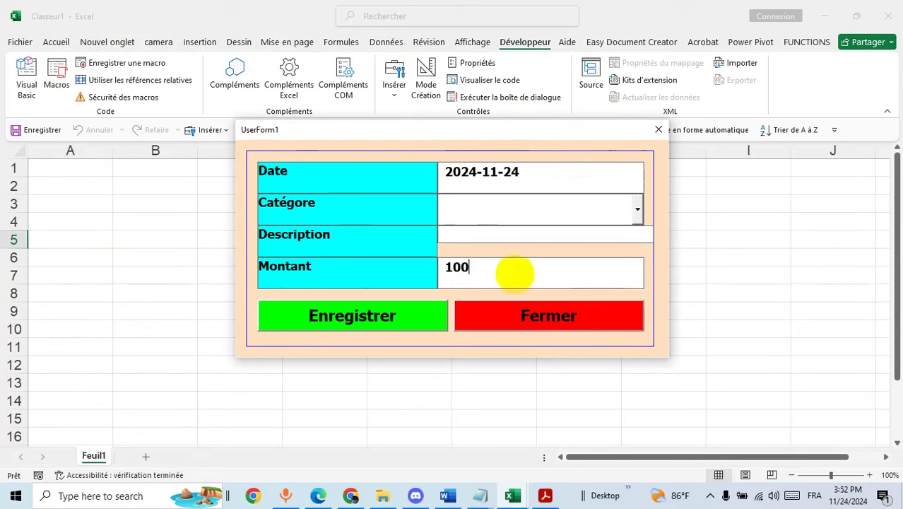
{"action": "left_click", "coordinate": [660, 130]}
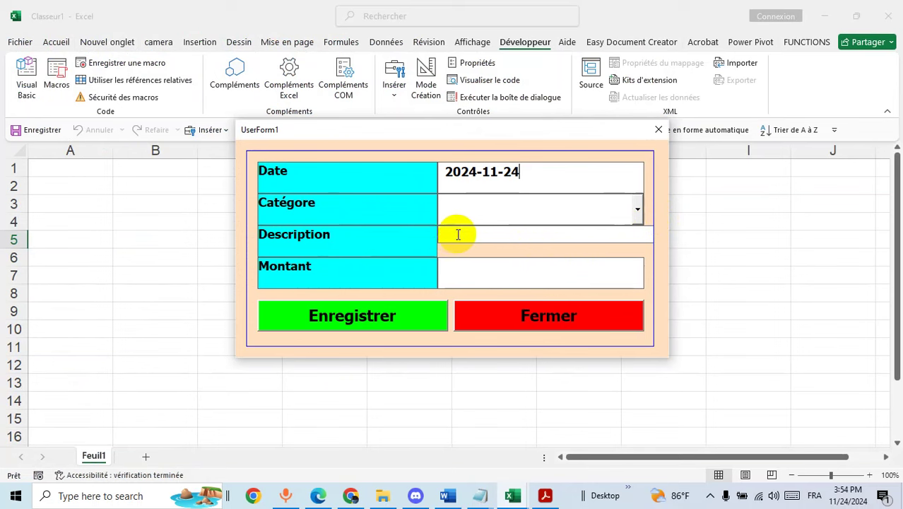
{"action": "left_click", "coordinate": [657, 131]}
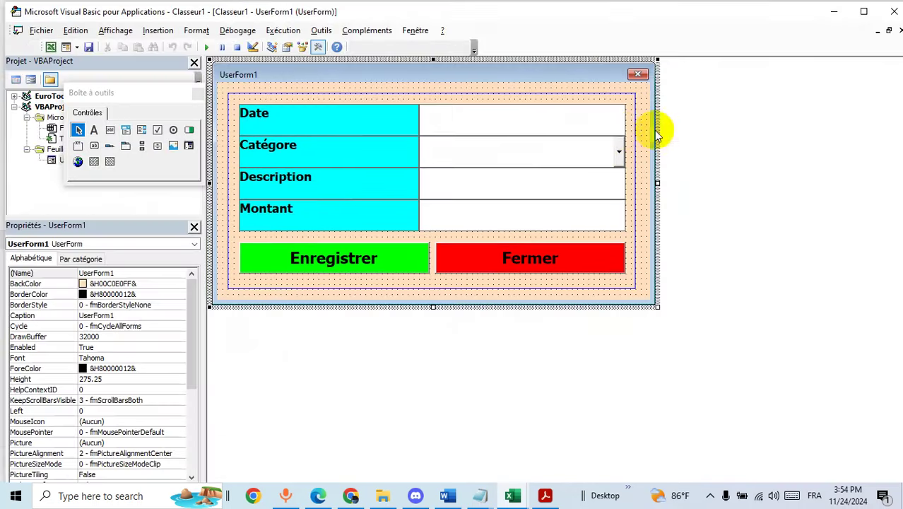
Step: Inspect the properties of the Date and Description text boxes
{"action": "left_click", "coordinate": [529, 125]}
{"action": "left_click_drag", "start_coordinate": [191, 301], "coordinate": [197, 424]}
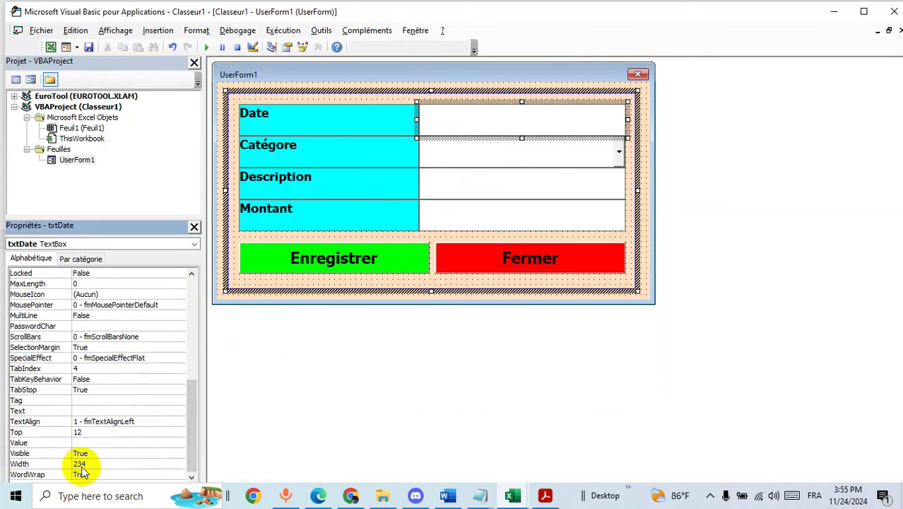
{"action": "left_click", "coordinate": [578, 189]}
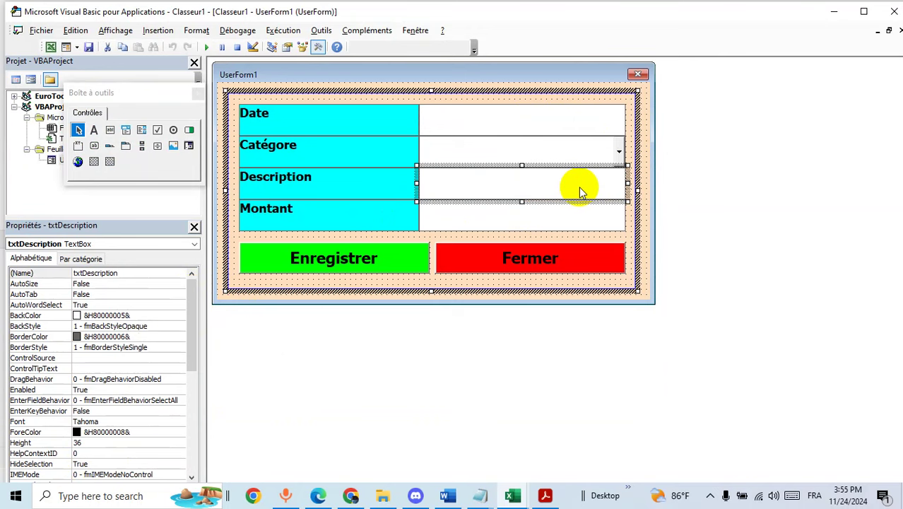
{"action": "left_click_drag", "start_coordinate": [193, 298], "coordinate": [197, 423]}
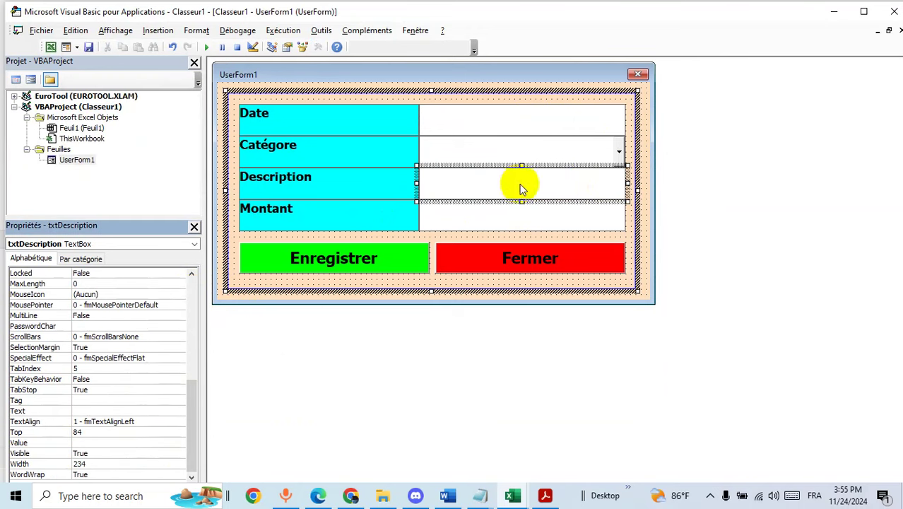
Step: Change txtDescription's .Width to 234 in UserForm_Initialize and test-run the form
{"action": "left_click", "coordinate": [645, 252]}
{"action": "right_click", "coordinate": [645, 251]}
{"action": "left_click", "coordinate": [654, 304]}
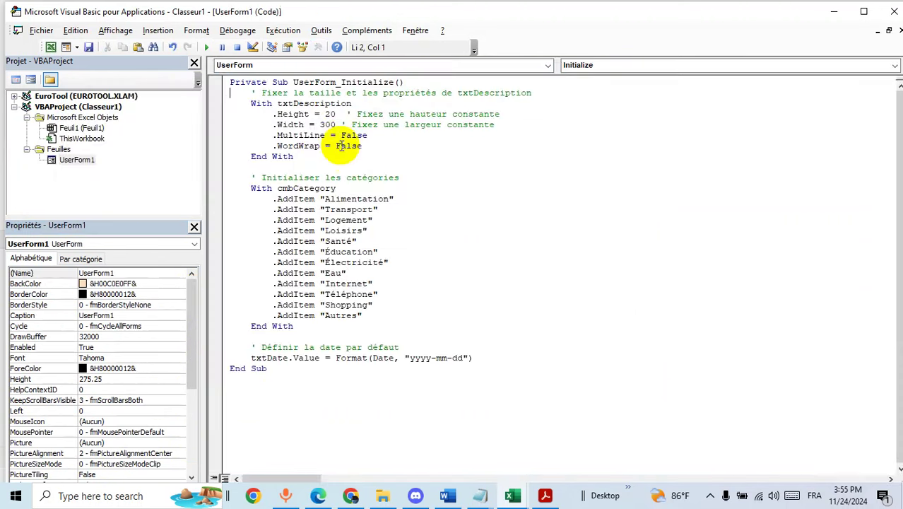
{"action": "double_click", "coordinate": [329, 125]}
{"action": "type", "text": "20"}
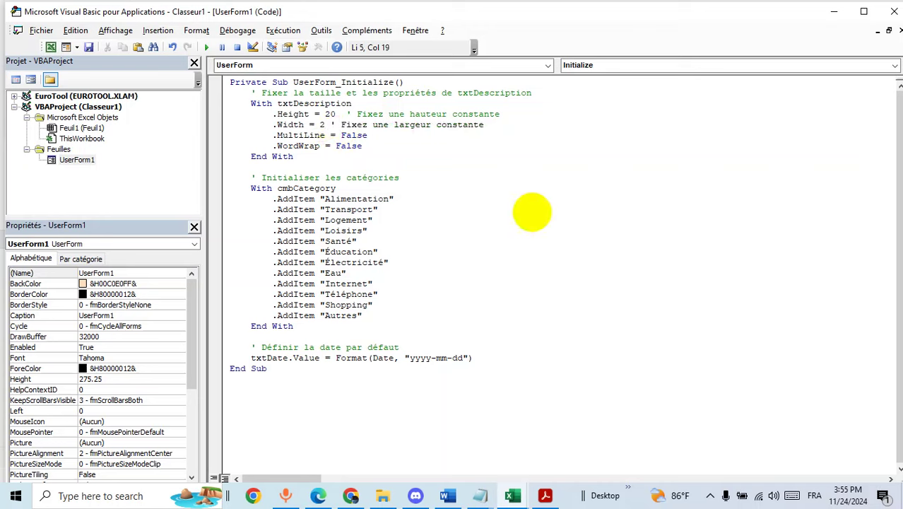
{"action": "type", "text": "34"}
{"action": "left_click", "coordinate": [647, 281]}
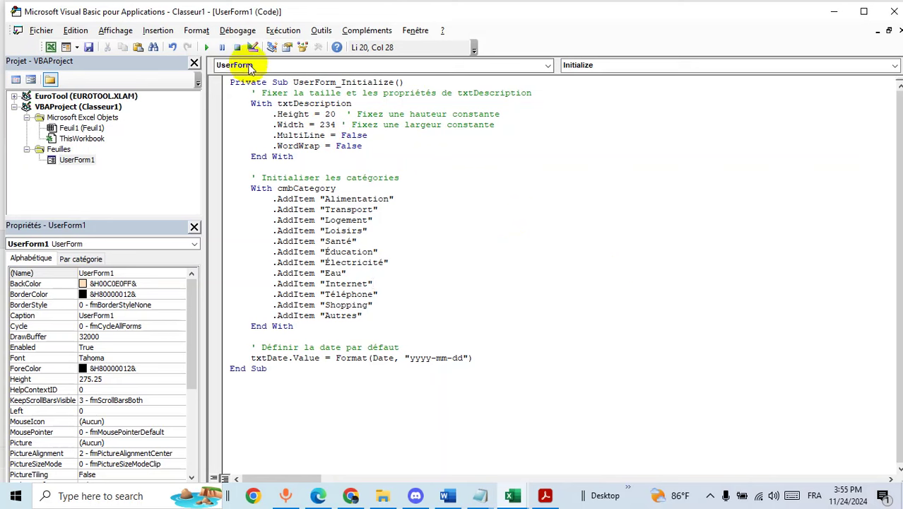
{"action": "left_click", "coordinate": [209, 47]}
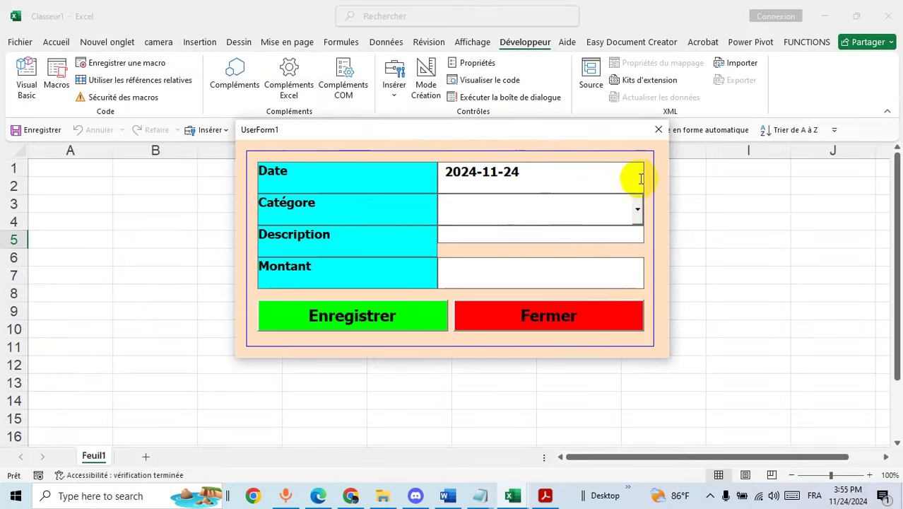
{"action": "left_click", "coordinate": [658, 132]}
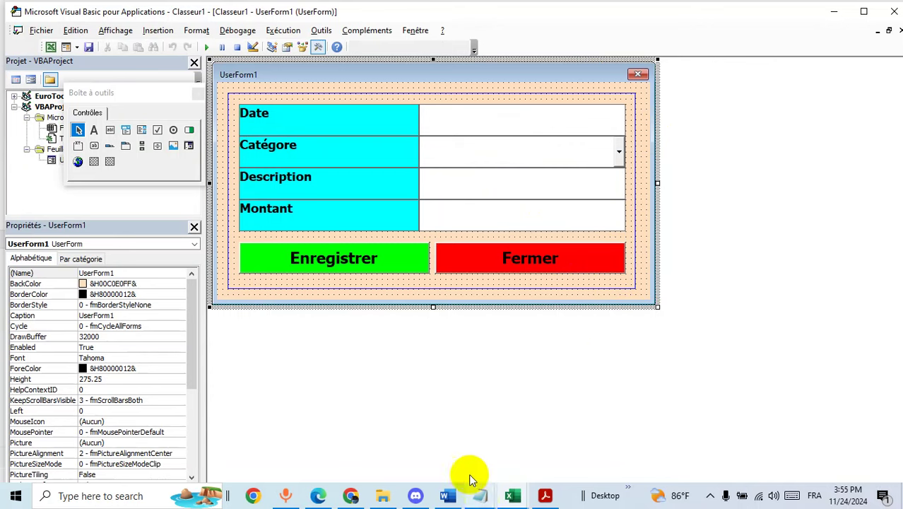
{"action": "mouse_move", "coordinate": [480, 495]}
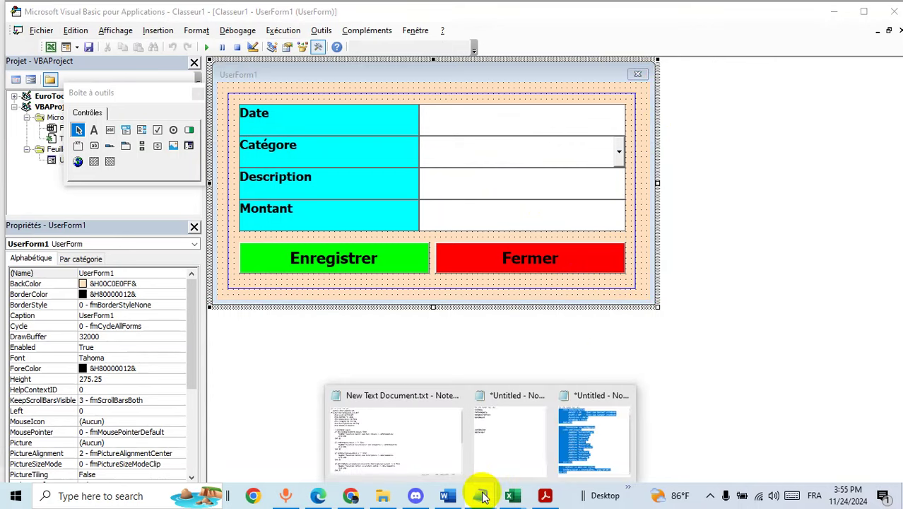
Step: Copy the btnSubmit_Click code from New Text Document.txt and minimize Notepad
{"action": "left_click", "coordinate": [414, 435]}
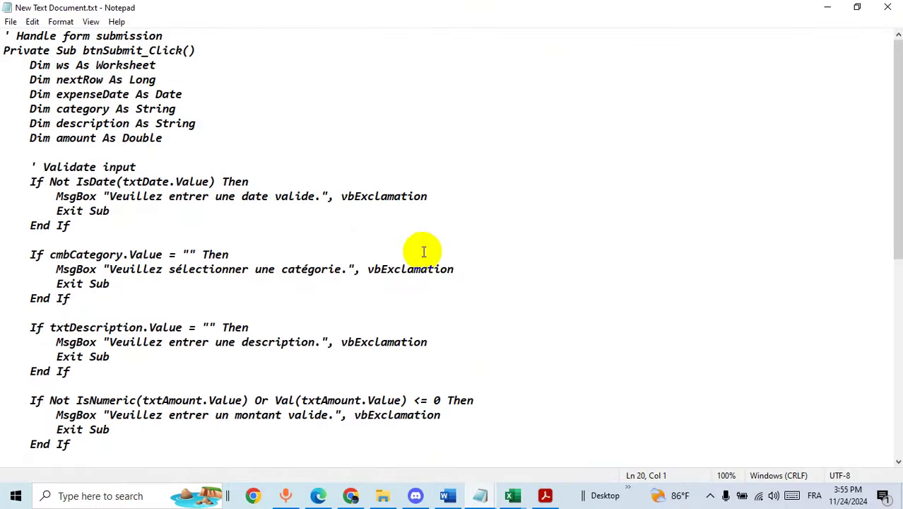
{"action": "scroll", "coordinate": [339, 196], "scroll_direction": "down", "scroll_amount": 4}
{"action": "scroll", "coordinate": [340, 198], "scroll_direction": "up", "scroll_amount": 4}
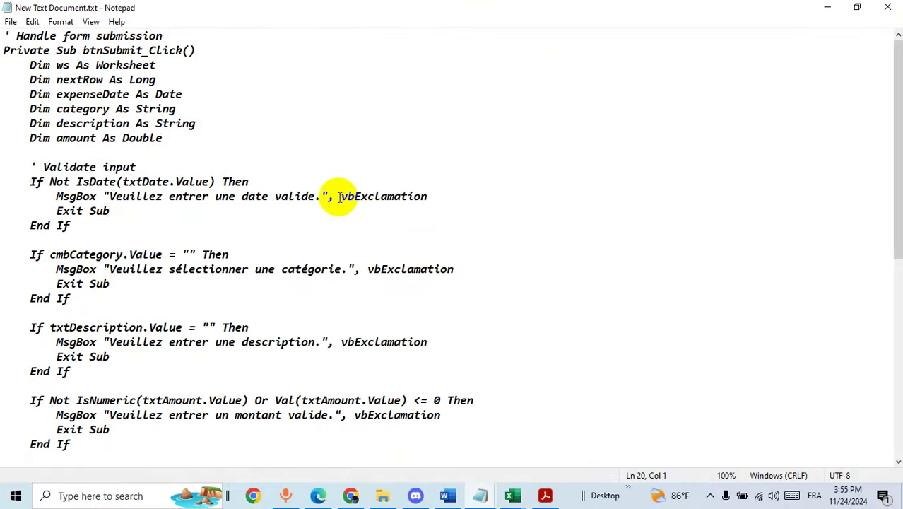
{"action": "key", "text": "ctrl+a"}
{"action": "right_click", "coordinate": [119, 121]}
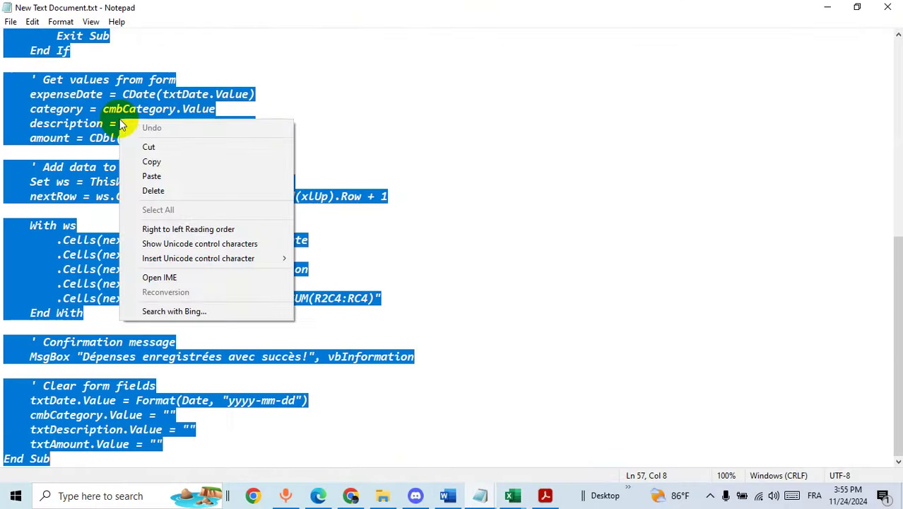
{"action": "left_click", "coordinate": [152, 162]}
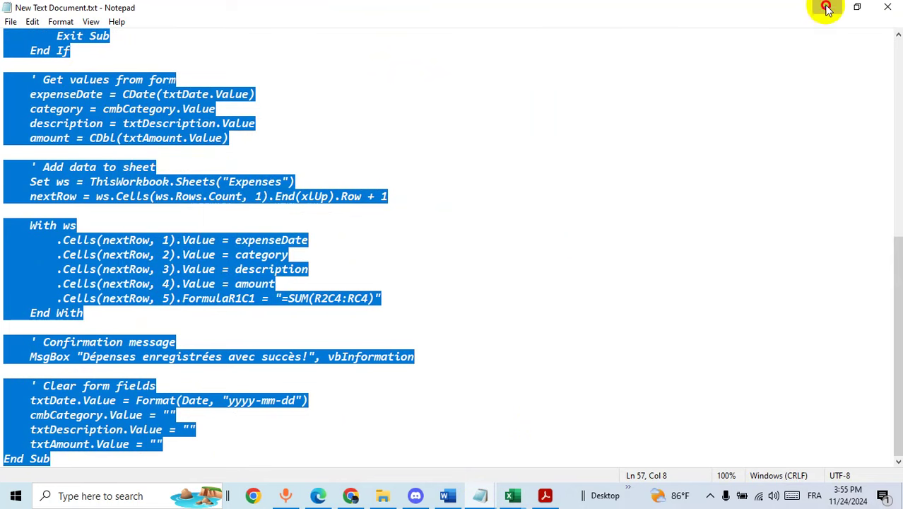
{"action": "left_click", "coordinate": [828, 10]}
{"action": "left_click", "coordinate": [356, 270]}
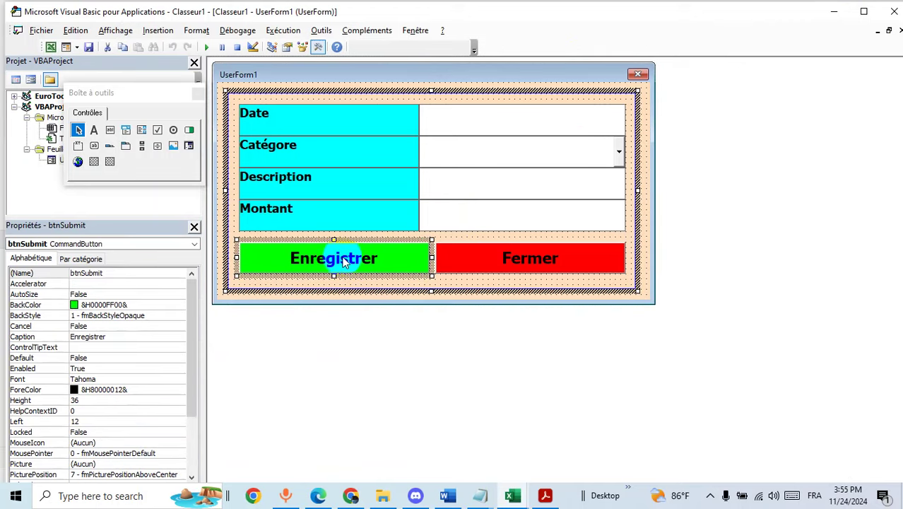
Step: Replace Enregistrer's empty btnSubmit_Click stub with the pasted submission code
{"action": "right_click", "coordinate": [342, 262]}
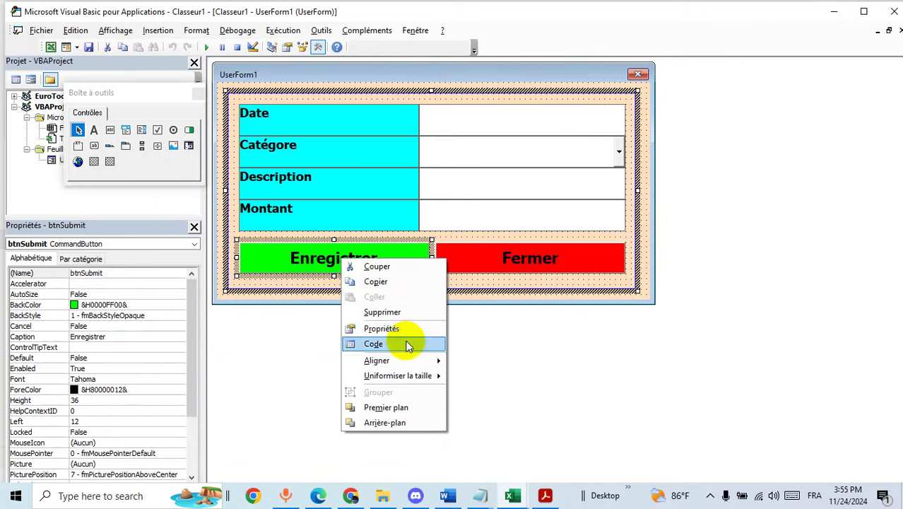
{"action": "left_click", "coordinate": [381, 343]}
{"action": "left_click_drag", "start_coordinate": [267, 103], "coordinate": [212, 85]}
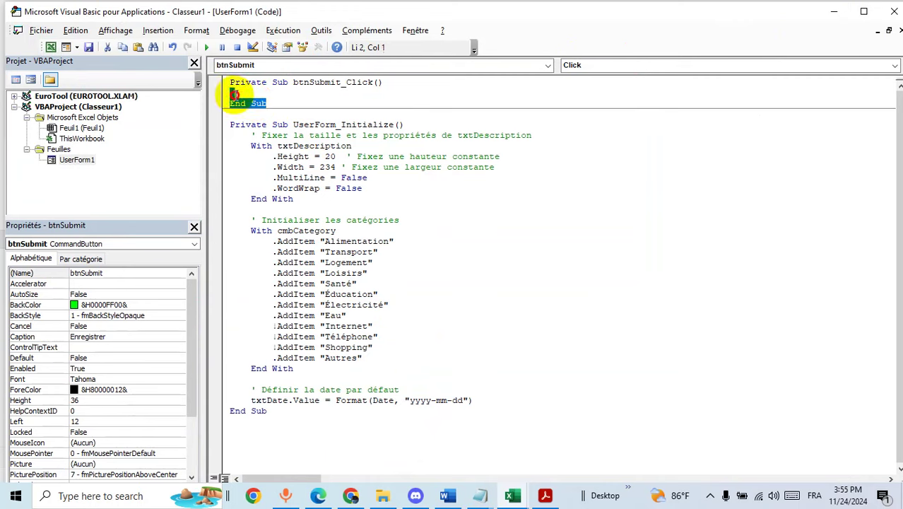
{"action": "key", "text": "Delete"}
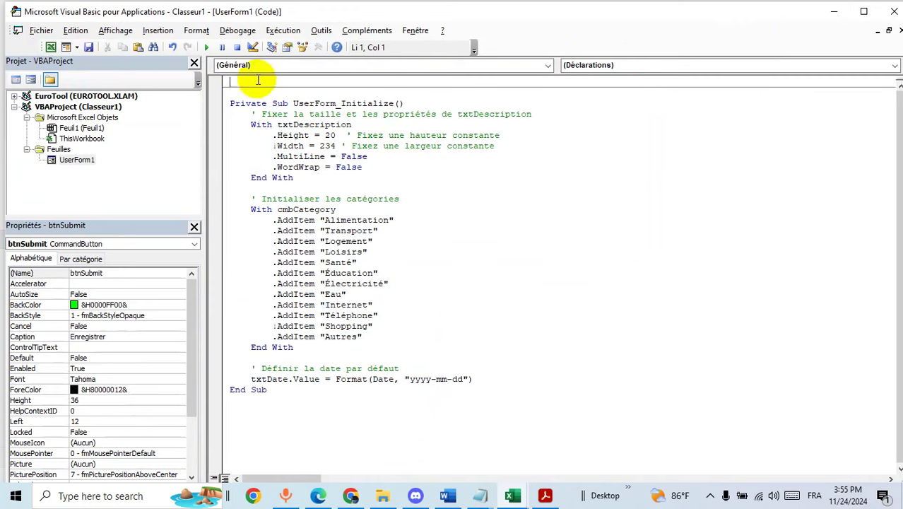
{"action": "key", "text": "ctrl+v"}
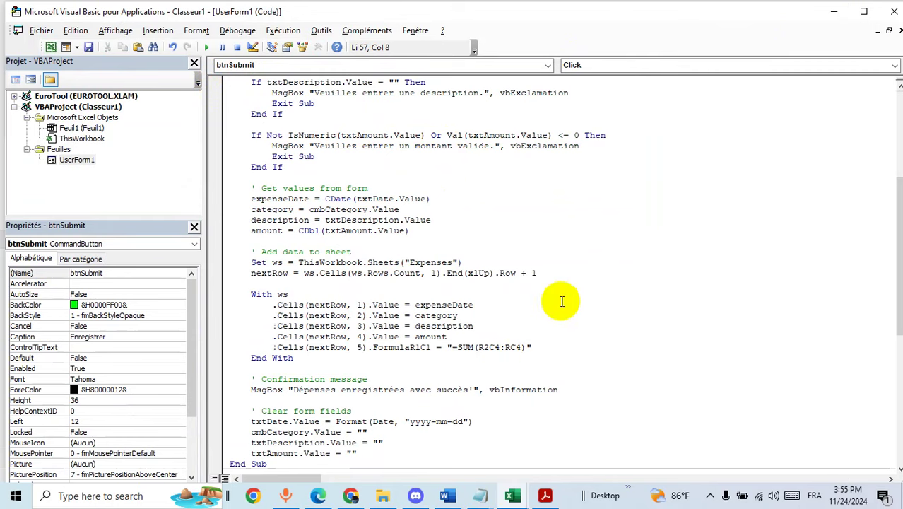
Step: Copy the sheet name Expenses from the Sheets line of the pasted code
{"action": "scroll", "coordinate": [562, 302], "scroll_direction": "up", "scroll_amount": 2}
{"action": "scroll", "coordinate": [563, 289], "scroll_direction": "up", "scroll_amount": 5}
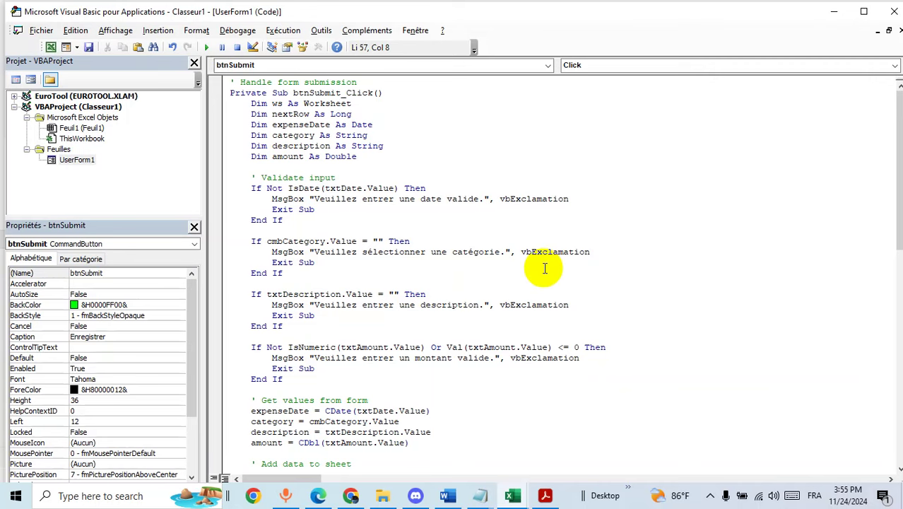
{"action": "scroll", "coordinate": [542, 266], "scroll_direction": "down", "scroll_amount": 2}
{"action": "scroll", "coordinate": [535, 270], "scroll_direction": "down", "scroll_amount": 1}
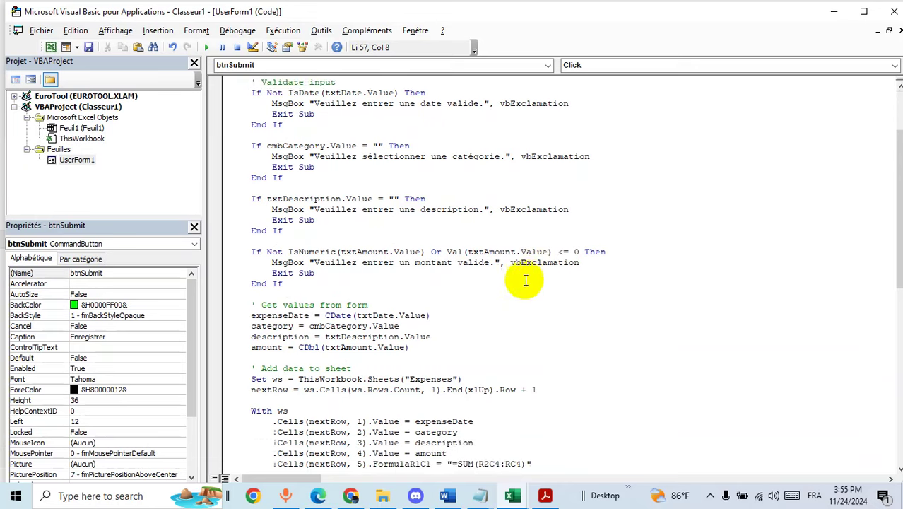
{"action": "scroll", "coordinate": [519, 269], "scroll_direction": "down", "scroll_amount": 3}
{"action": "scroll", "coordinate": [502, 262], "scroll_direction": "down", "scroll_amount": 1}
{"action": "double_click", "coordinate": [450, 251]}
{"action": "right_click", "coordinate": [433, 253]}
{"action": "left_click", "coordinate": [486, 279]}
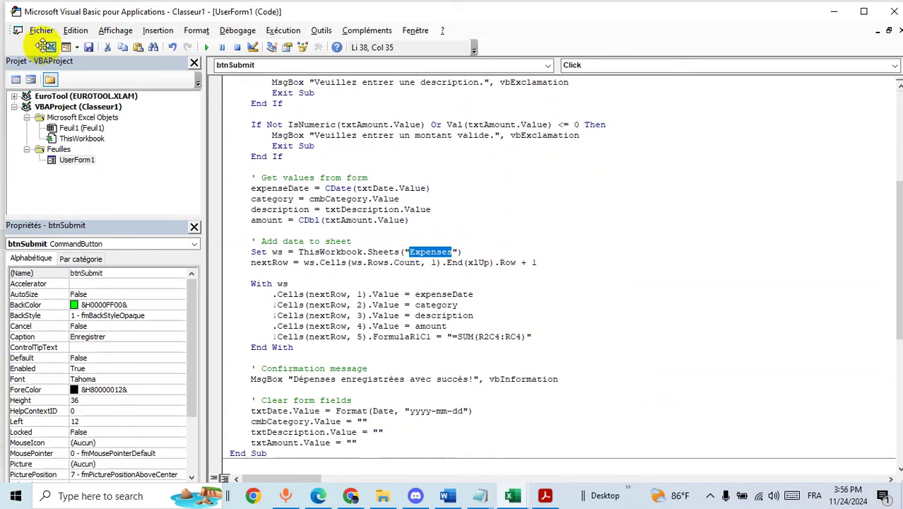
Step: Rename the Feuil1 worksheet to Expenses
{"action": "left_click", "coordinate": [45, 46]}
{"action": "double_click", "coordinate": [94, 456]}
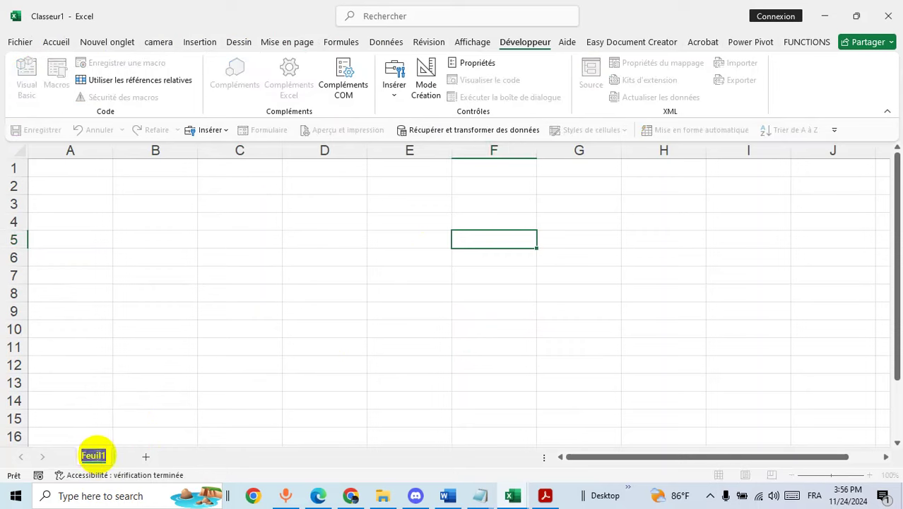
{"action": "key", "text": "ctrl+v"}
{"action": "left_click", "coordinate": [240, 364]}
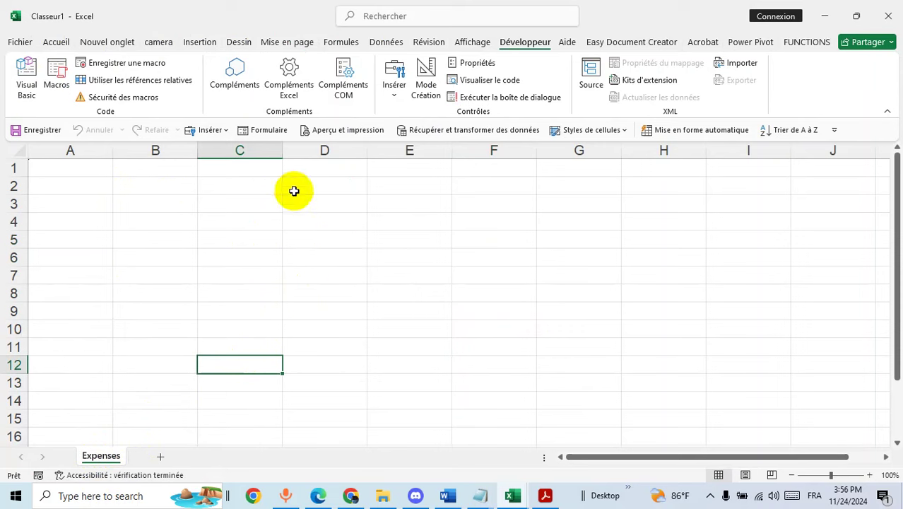
Step: Back in the VBA editor, reopen the UserForm1 designer
{"action": "left_click", "coordinate": [27, 67]}
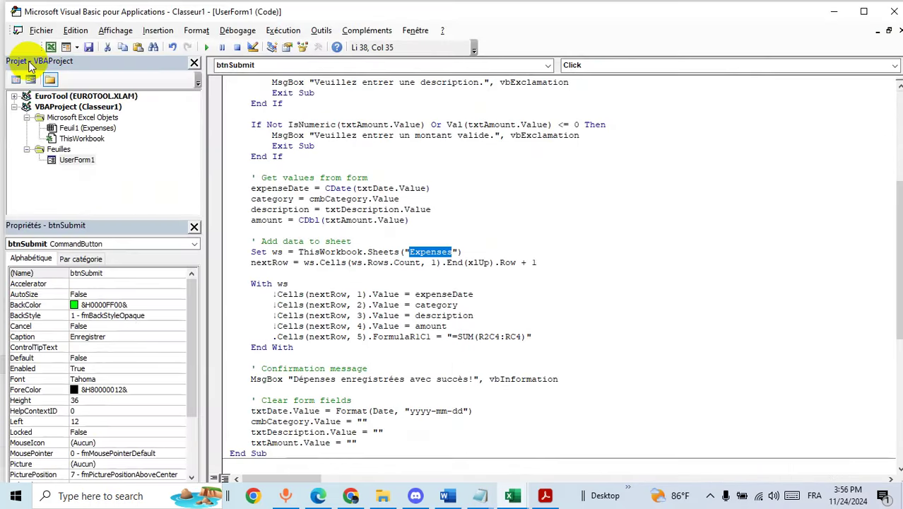
{"action": "left_click", "coordinate": [625, 220]}
{"action": "scroll", "coordinate": [632, 190], "scroll_direction": "down", "scroll_amount": 4}
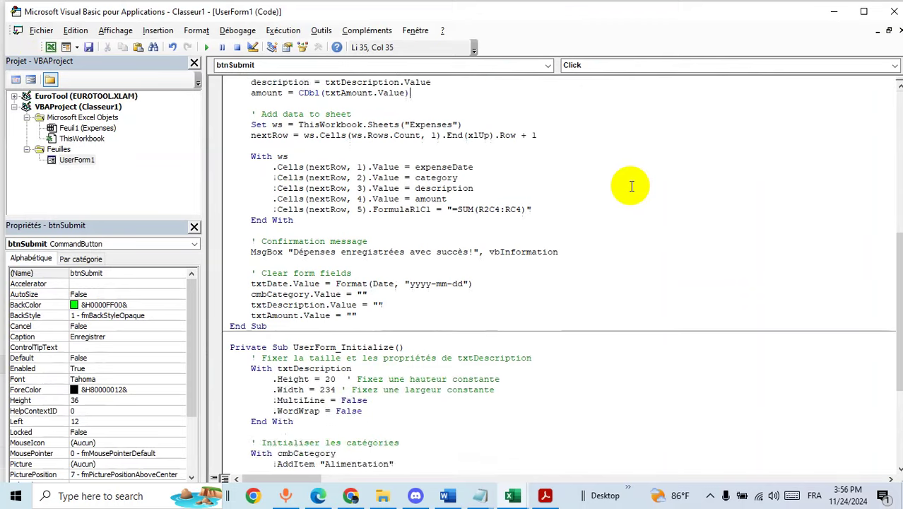
{"action": "scroll", "coordinate": [631, 186], "scroll_direction": "down", "scroll_amount": 5}
{"action": "scroll", "coordinate": [632, 186], "scroll_direction": "down", "scroll_amount": 1}
{"action": "scroll", "coordinate": [633, 188], "scroll_direction": "up", "scroll_amount": 13}
{"action": "scroll", "coordinate": [633, 188], "scroll_direction": "up", "scroll_amount": 3}
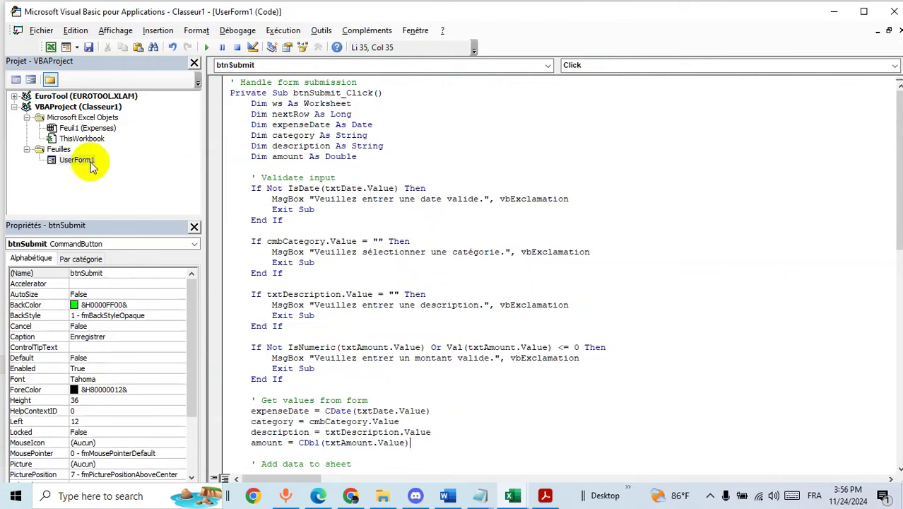
{"action": "double_click", "coordinate": [92, 163]}
Step: Put Unload Me in the Fermer button's btnCancel_Click, then run the form and confirm Fermer closes it
{"action": "left_click", "coordinate": [529, 261]}
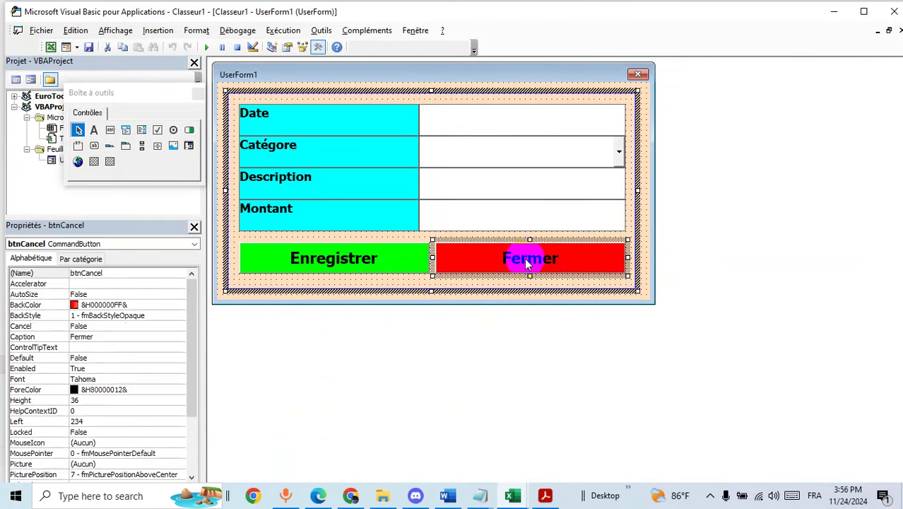
{"action": "right_click", "coordinate": [526, 261]}
{"action": "left_click", "coordinate": [587, 344]}
{"action": "type", "text": "unload"}
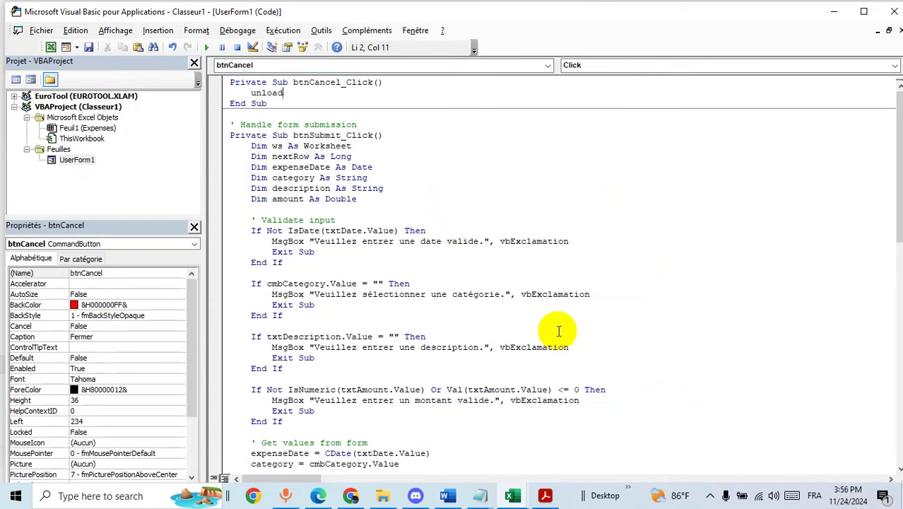
{"action": "type", "text": " me"}
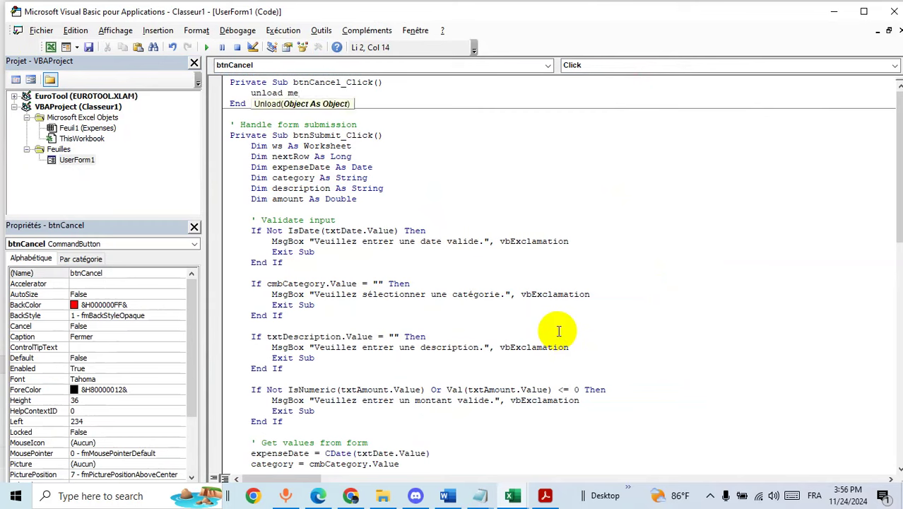
{"action": "left_click", "coordinate": [742, 166]}
{"action": "left_click", "coordinate": [207, 47]}
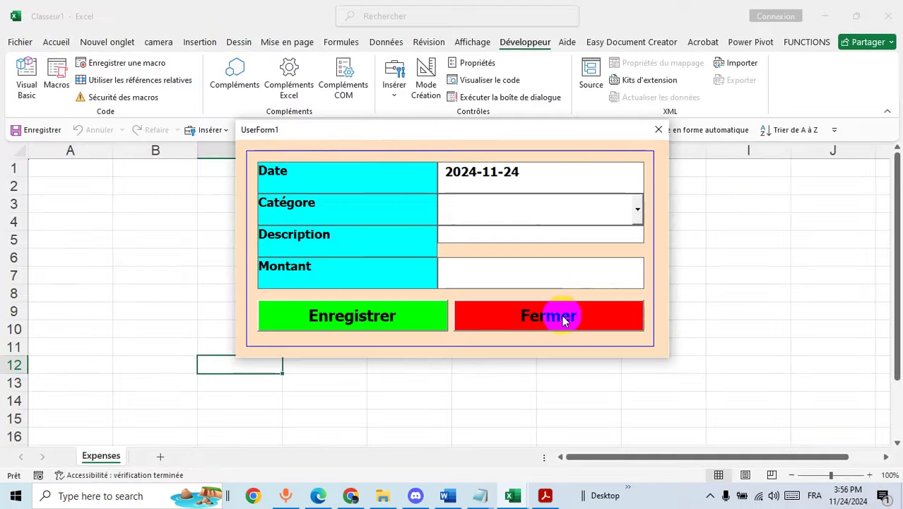
{"action": "left_click", "coordinate": [563, 319]}
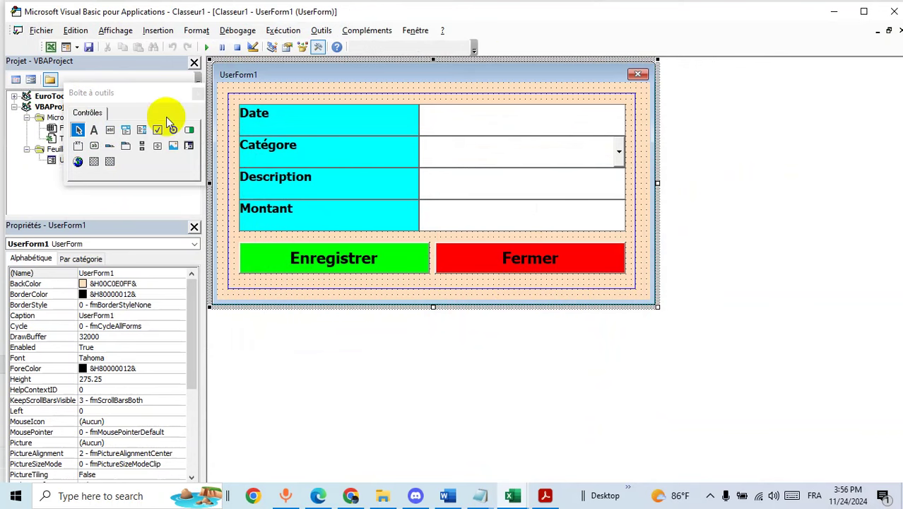
Step: Enter the headers Date, Catégorie and Dascription in cells A1:C1
{"action": "left_click", "coordinate": [50, 48]}
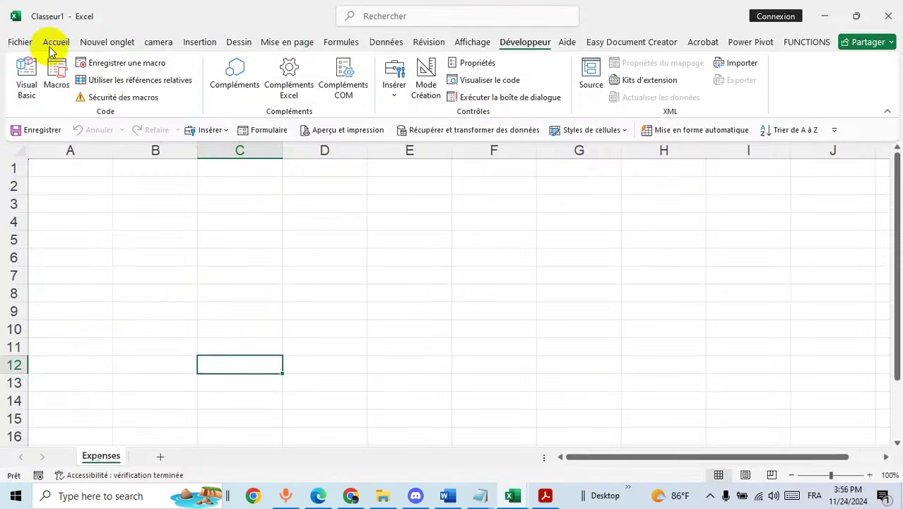
{"action": "left_click", "coordinate": [105, 173]}
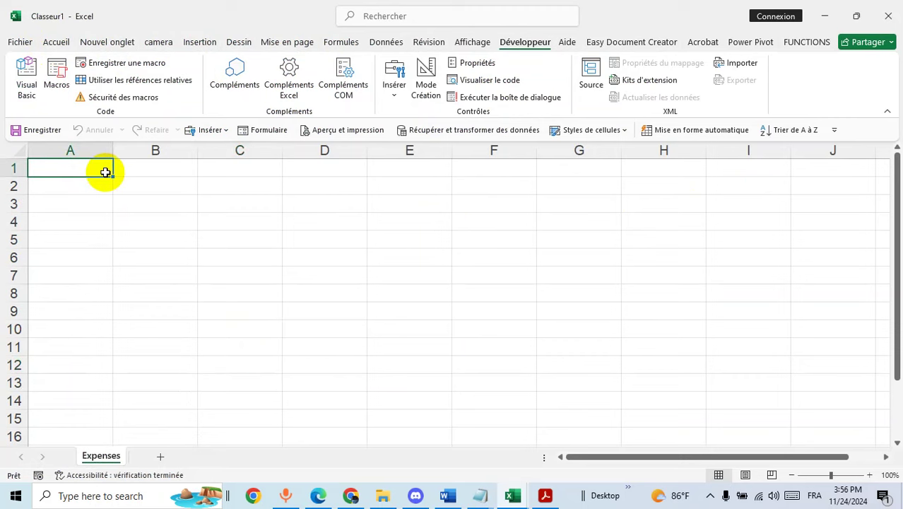
{"action": "type", "text": "Date"}
{"action": "key", "text": "Tab"}
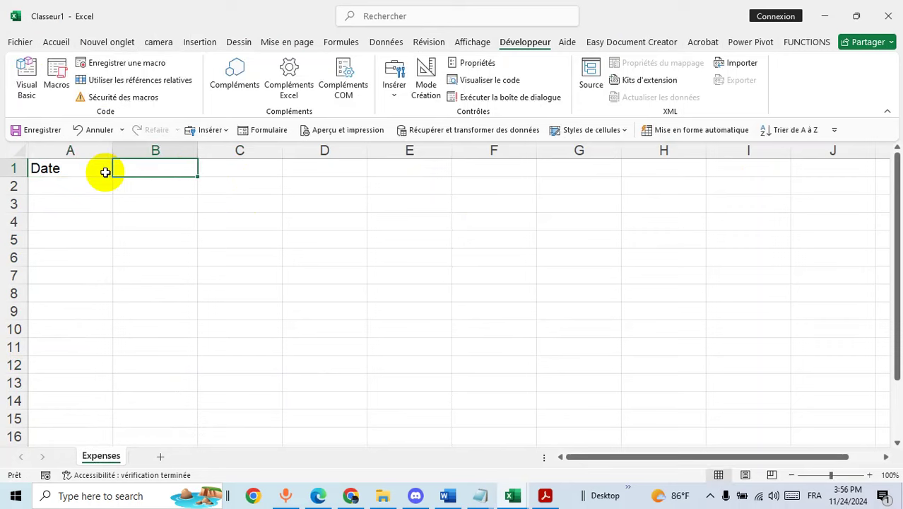
{"action": "type", "text": "Catégorie"}
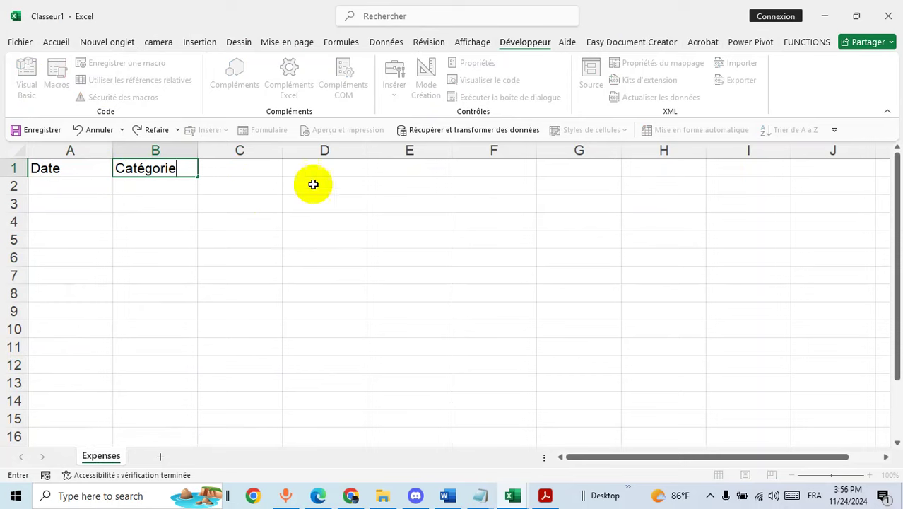
{"action": "left_click", "coordinate": [259, 172]}
{"action": "type", "text": "Dascription"}
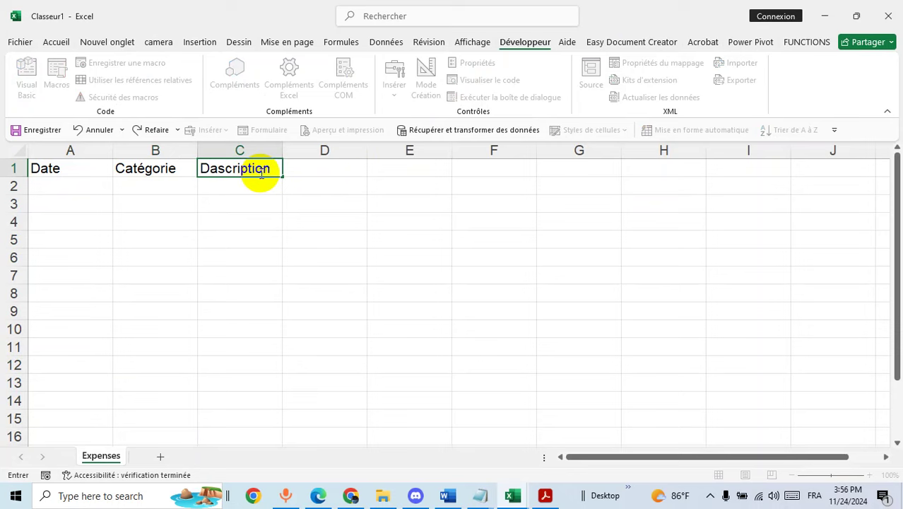
{"action": "left_click", "coordinate": [302, 171]}
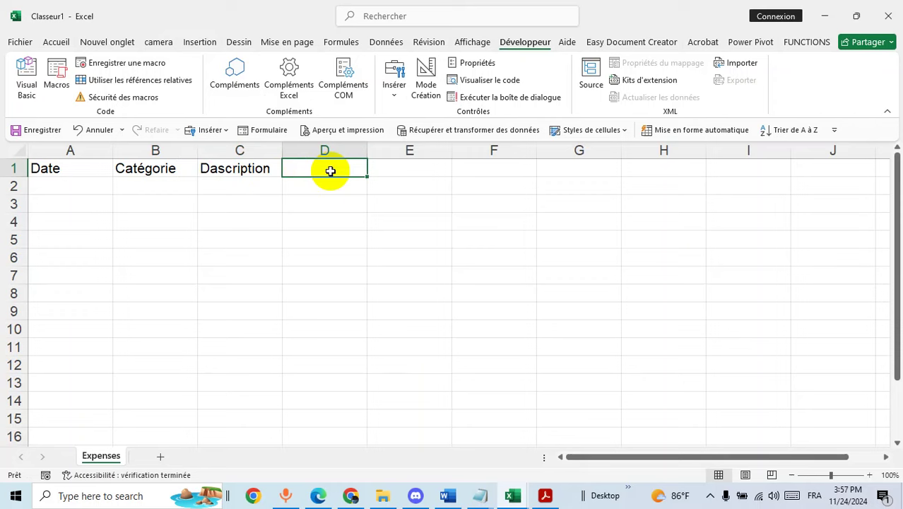
Step: Add the Montant and Total headers in D1:E1 and select the header columns
{"action": "type", "text": "Montant"}
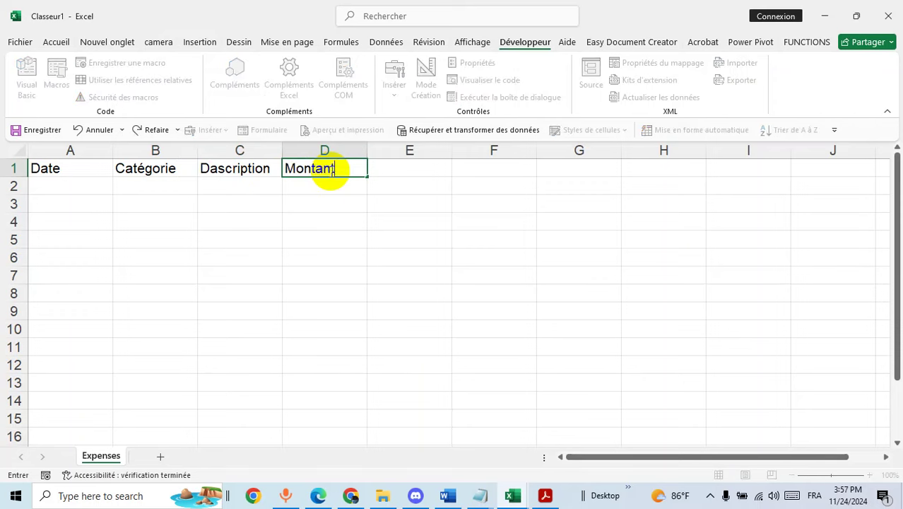
{"action": "key", "text": "Tab"}
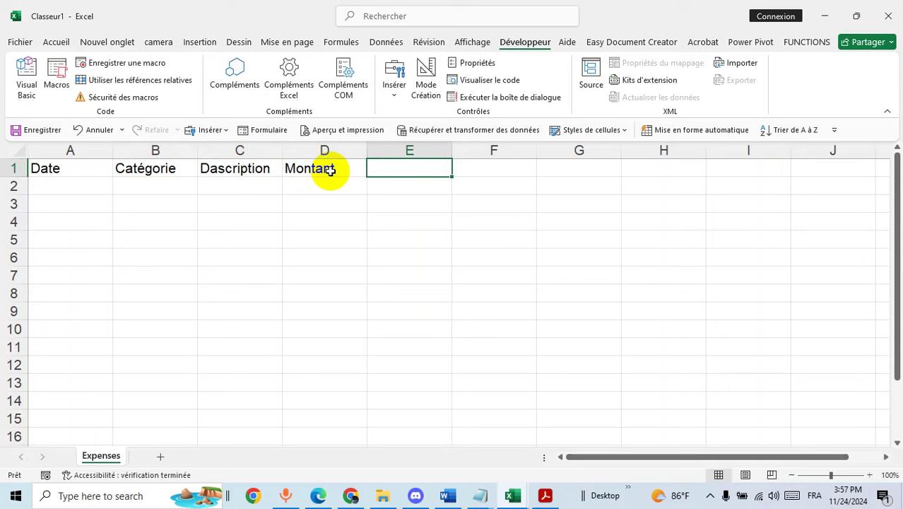
{"action": "type", "text": "Total"}
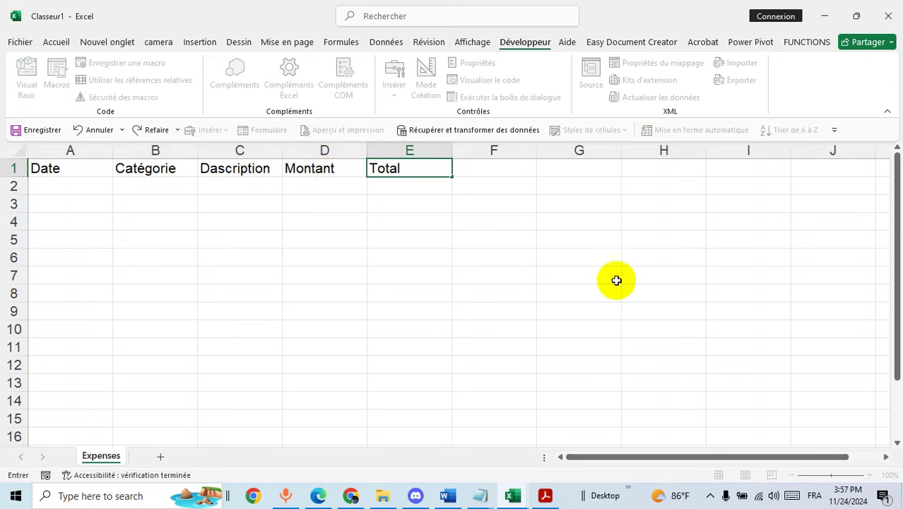
{"action": "left_click", "coordinate": [614, 278]}
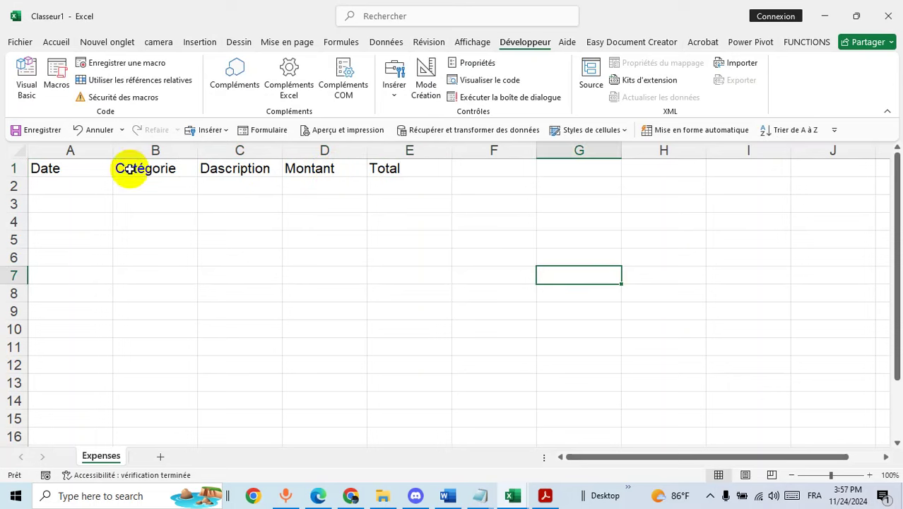
{"action": "left_click_drag", "start_coordinate": [69, 150], "coordinate": [409, 167]}
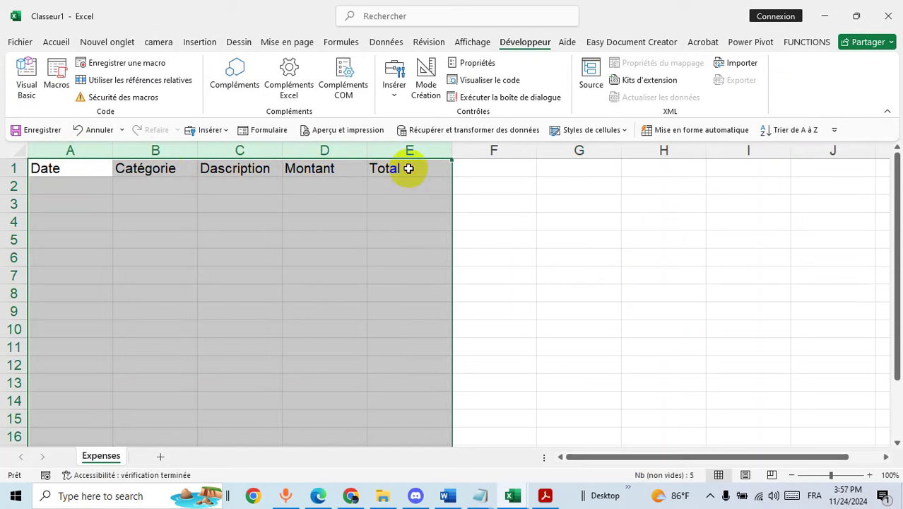
Step: Give columns A–E all borders, centred and middle-aligned bold 18-pt text
{"action": "left_click", "coordinate": [53, 42]}
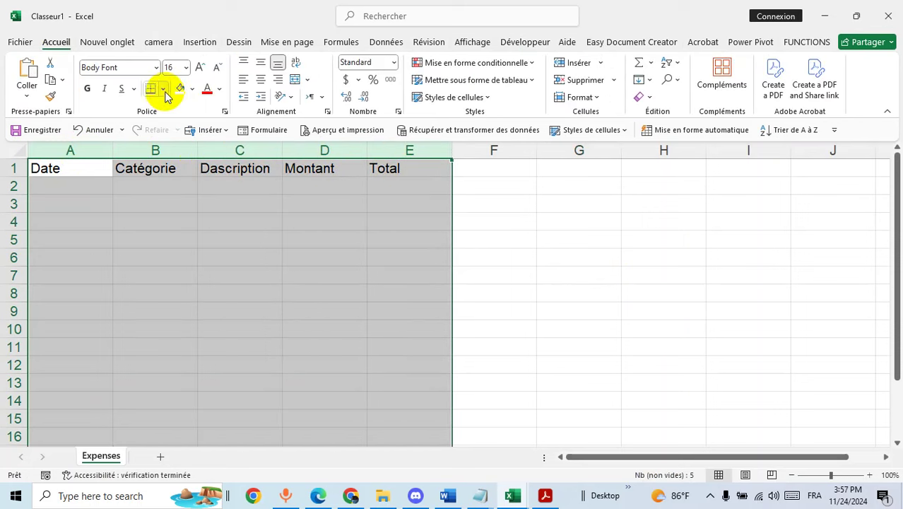
{"action": "left_click", "coordinate": [163, 89]}
{"action": "left_click", "coordinate": [217, 221]}
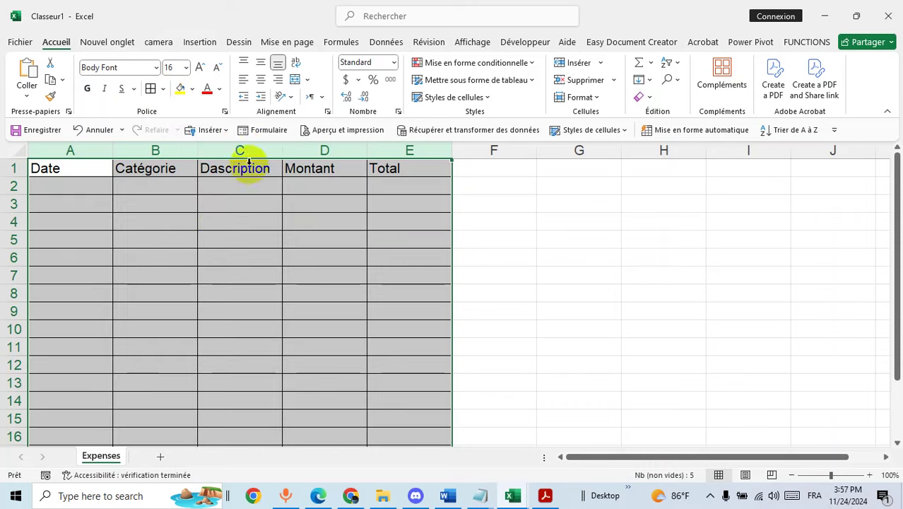
{"action": "left_click", "coordinate": [261, 78]}
{"action": "left_click", "coordinate": [261, 64]}
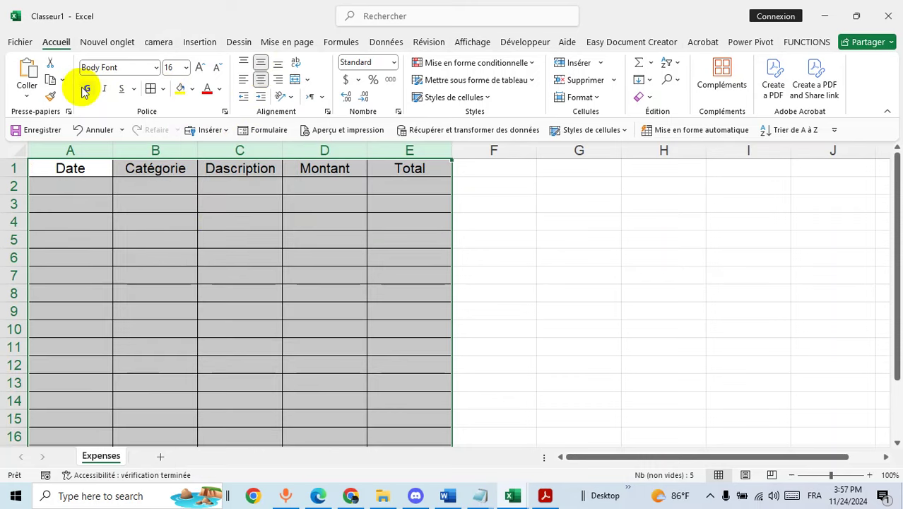
{"action": "left_click", "coordinate": [87, 88]}
{"action": "left_click", "coordinate": [200, 67]}
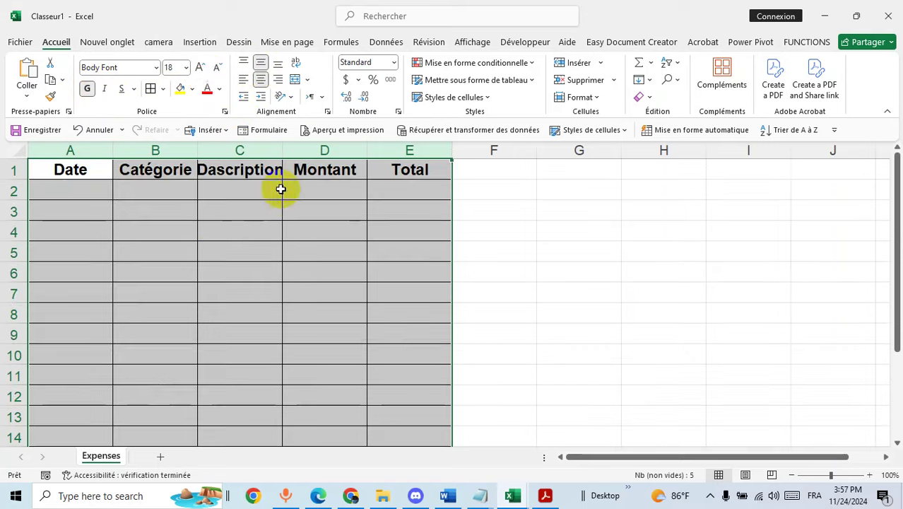
{"action": "left_click", "coordinate": [303, 225]}
Step: Widen columns A through E to fit the Date, Catégorie, Dascription, Montant and Total headers
{"action": "left_click_drag", "start_coordinate": [282, 150], "coordinate": [351, 150]}
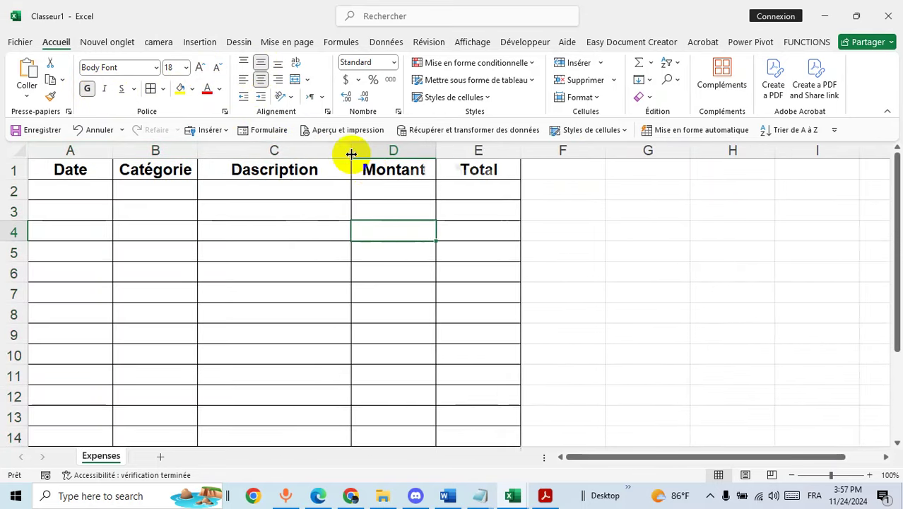
{"action": "left_click_drag", "start_coordinate": [196, 150], "coordinate": [231, 151]}
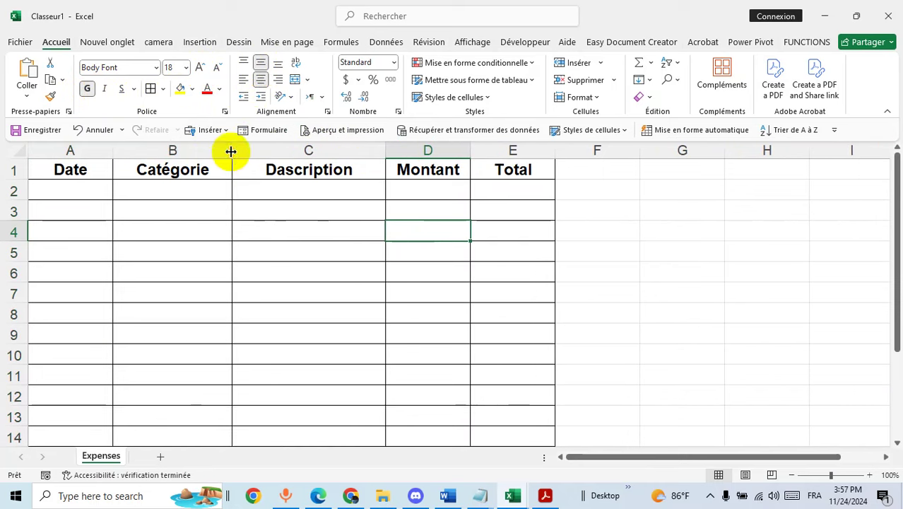
{"action": "left_click_drag", "start_coordinate": [246, 152], "coordinate": [246, 151]}
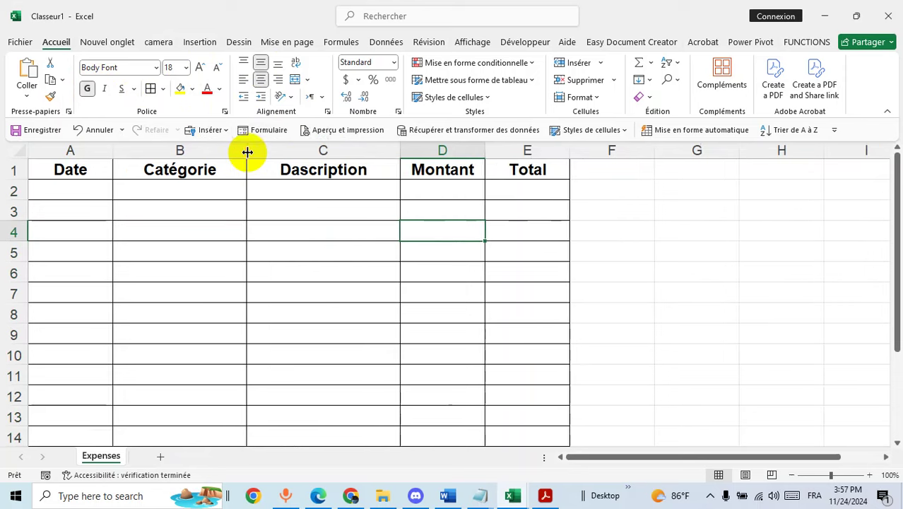
{"action": "left_click_drag", "start_coordinate": [111, 151], "coordinate": [144, 150]}
{"action": "left_click_drag", "start_coordinate": [515, 149], "coordinate": [533, 150]}
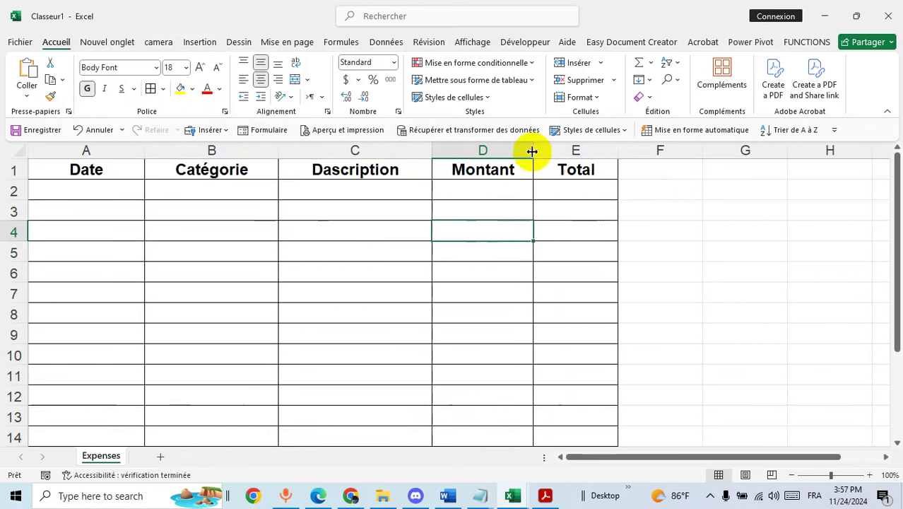
{"action": "left_click_drag", "start_coordinate": [618, 151], "coordinate": [647, 160]}
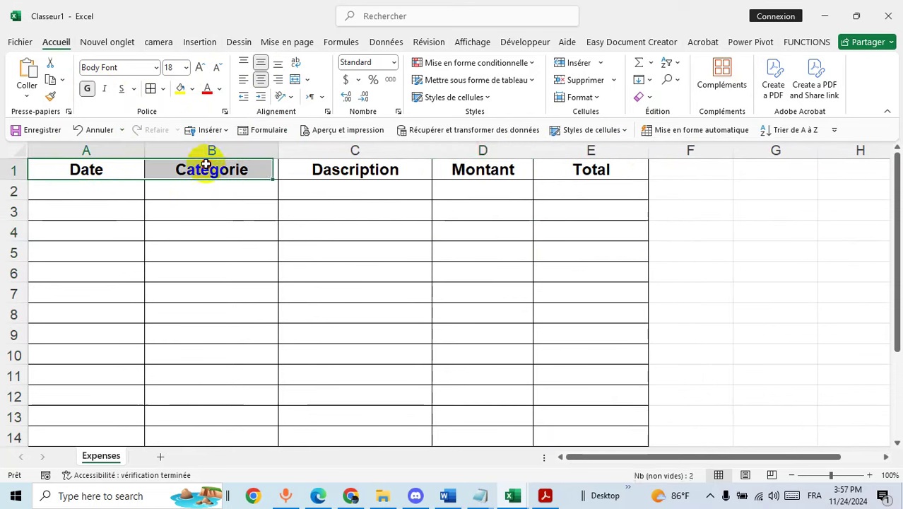
Step: Fill header row A1:E1 with orange and enlarge its text to 20 pt
{"action": "left_click_drag", "start_coordinate": [76, 172], "coordinate": [558, 168]}
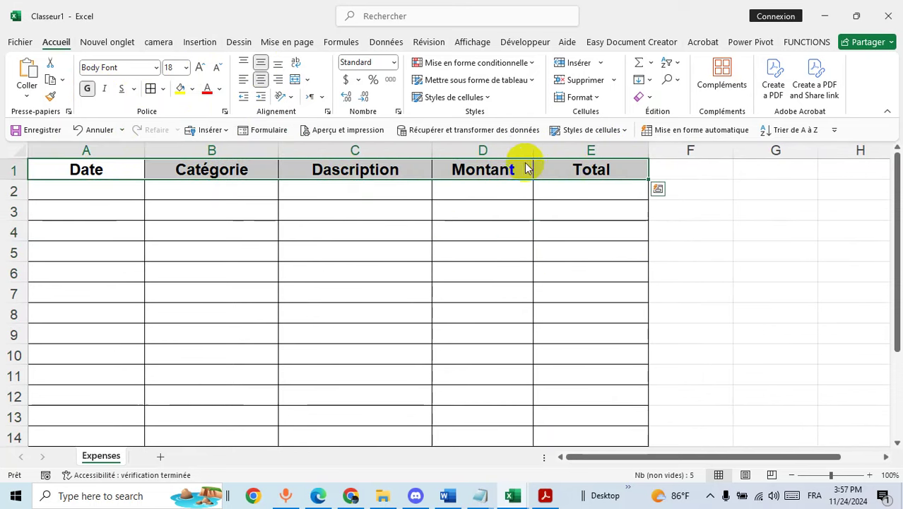
{"action": "left_click", "coordinate": [192, 89]}
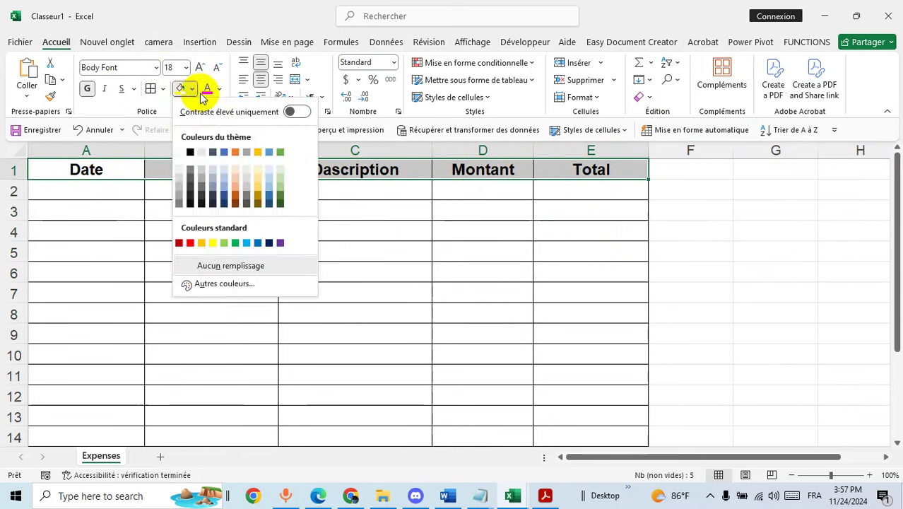
{"action": "left_click", "coordinate": [234, 186]}
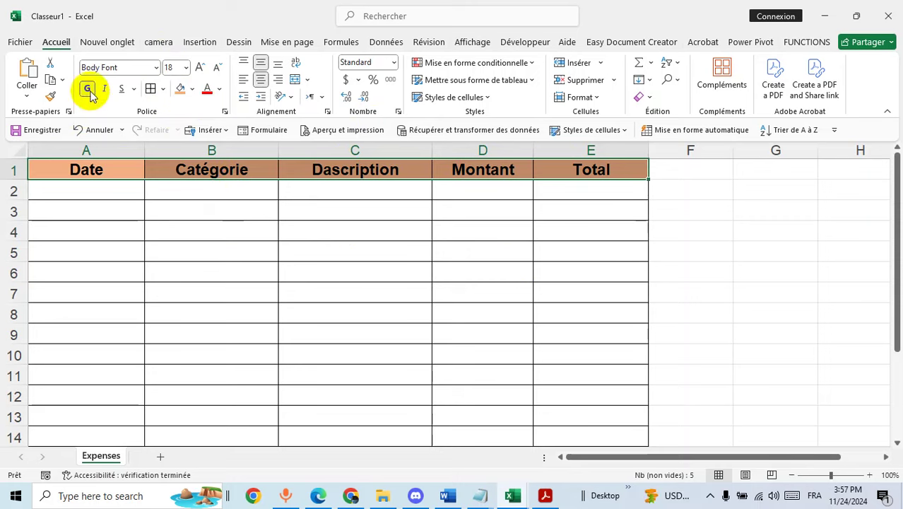
{"action": "left_click", "coordinate": [200, 67]}
{"action": "left_click", "coordinate": [695, 296]}
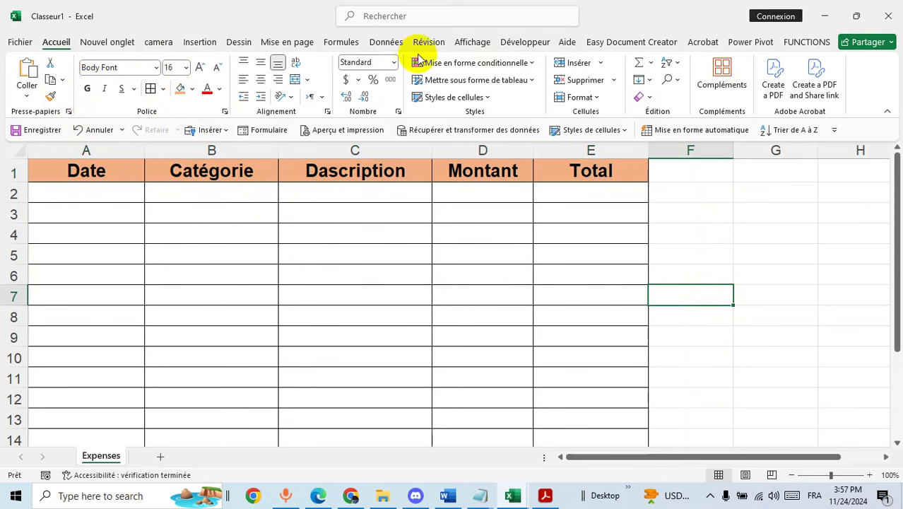
Step: Hide the sheet's gridlines from the Affichage tab
{"action": "left_click", "coordinate": [473, 44]}
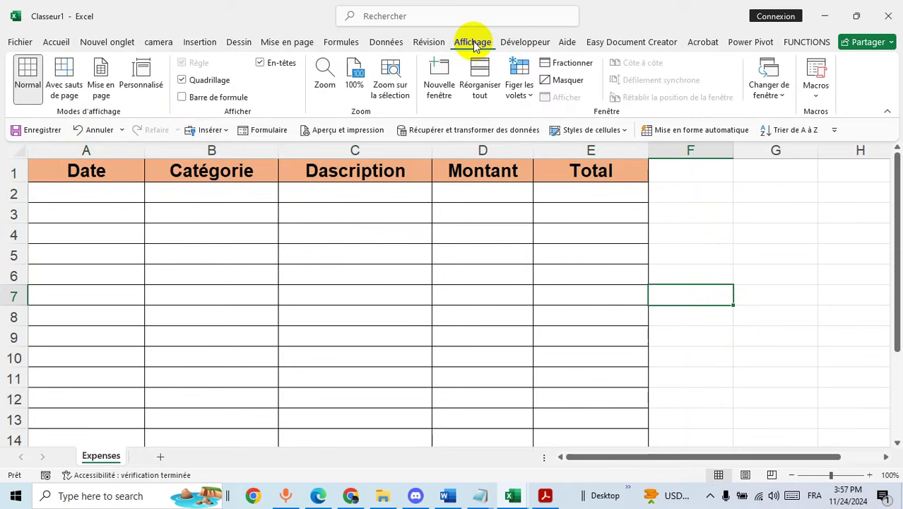
{"action": "left_click", "coordinate": [183, 80]}
{"action": "left_click", "coordinate": [737, 239]}
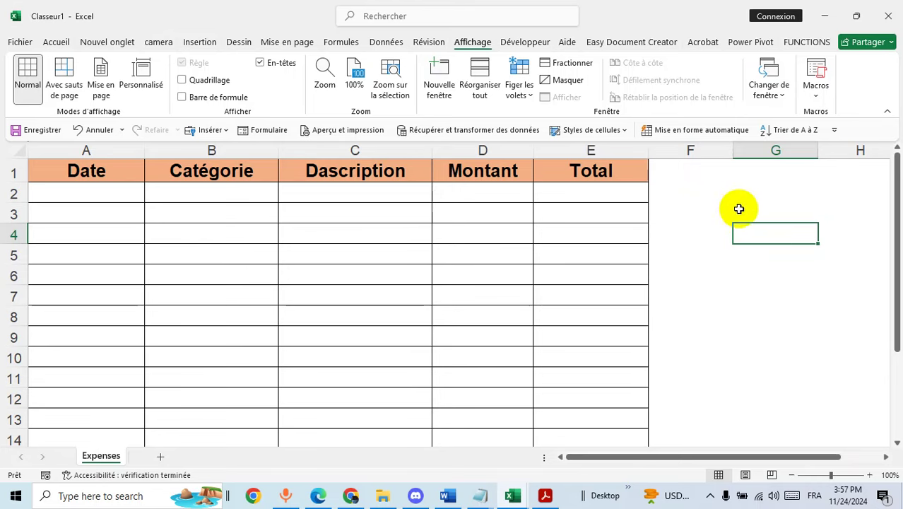
Step: Insert an ActiveX command button from the Développeur tab, drawn over cells F1:G4
{"action": "left_click", "coordinate": [528, 42]}
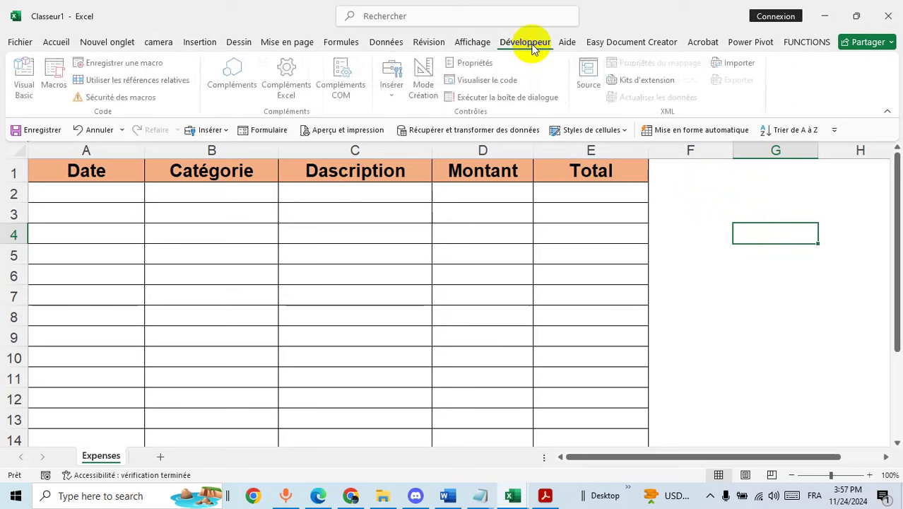
{"action": "left_click", "coordinate": [396, 92]}
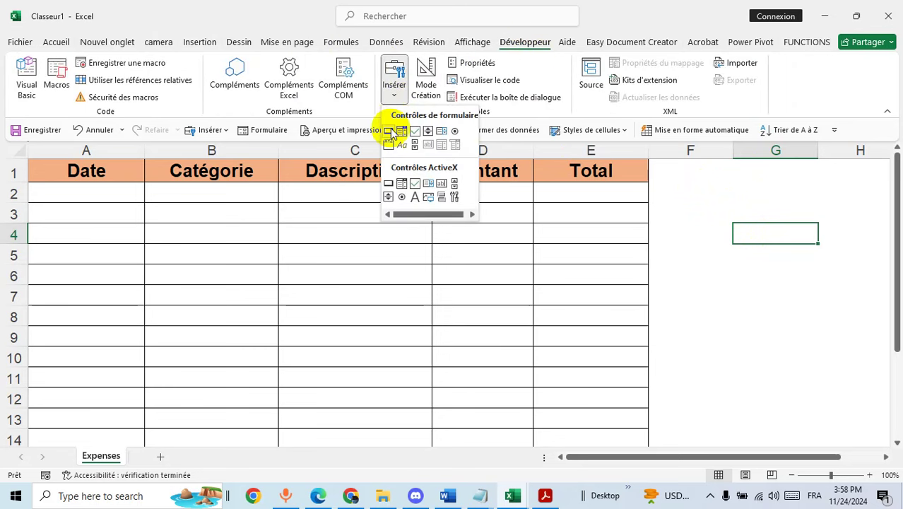
{"action": "left_click", "coordinate": [391, 185]}
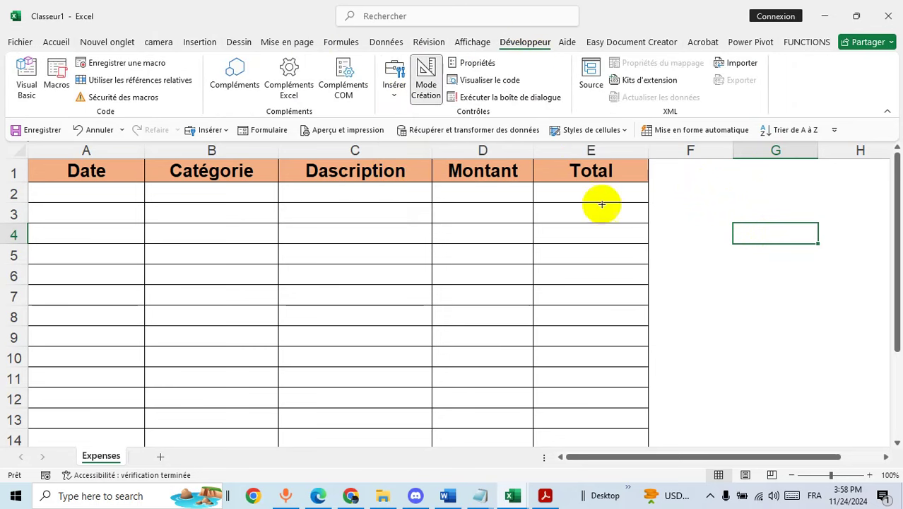
{"action": "left_click_drag", "start_coordinate": [662, 162], "coordinate": [841, 238]}
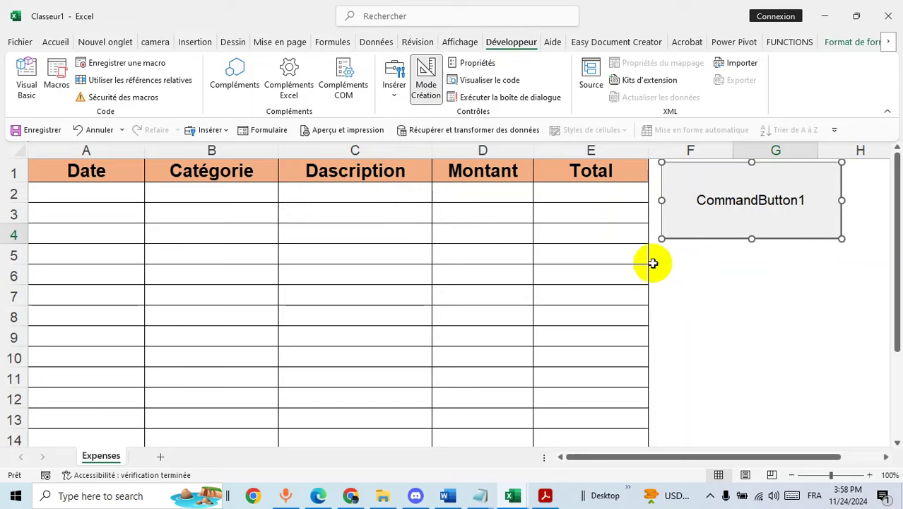
Step: Set the command button's caption to FORMULAIRE and its background to green
{"action": "right_click", "coordinate": [745, 204]}
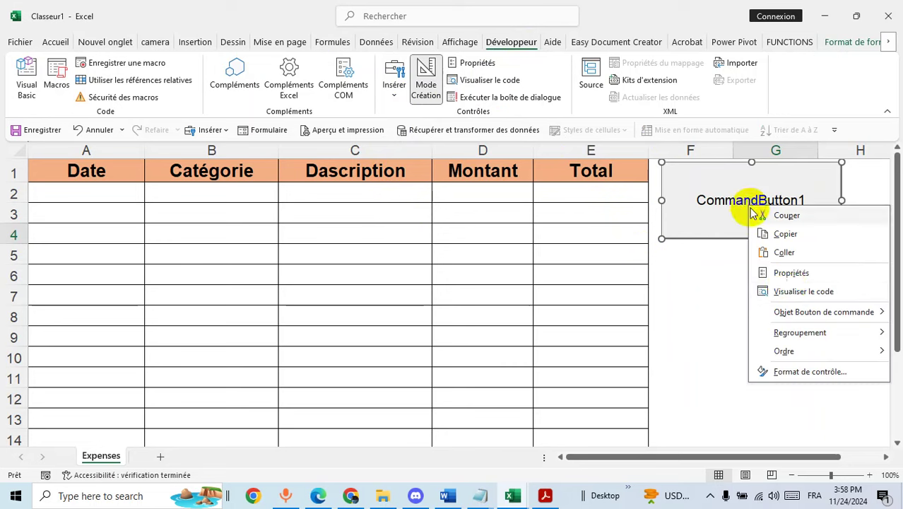
{"action": "left_click", "coordinate": [791, 273]}
{"action": "left_click", "coordinate": [276, 150]}
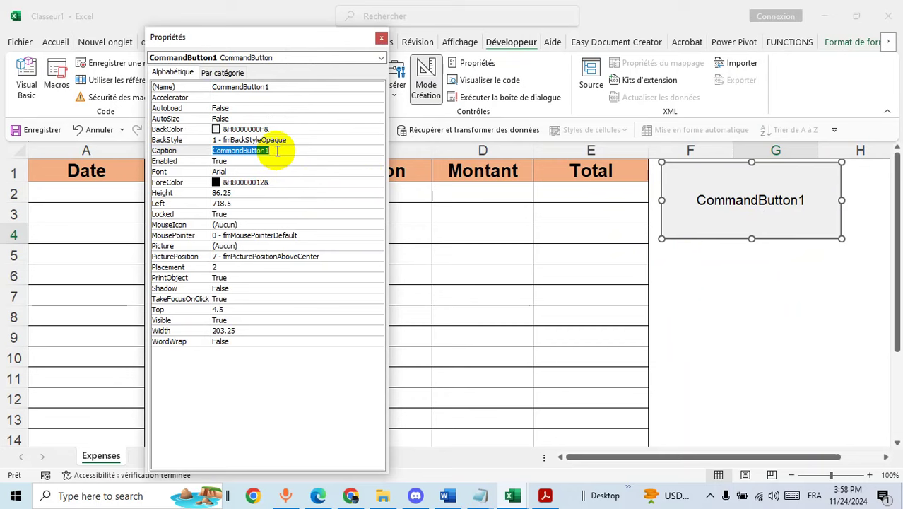
{"action": "type", "text": "FORMULAIRE"}
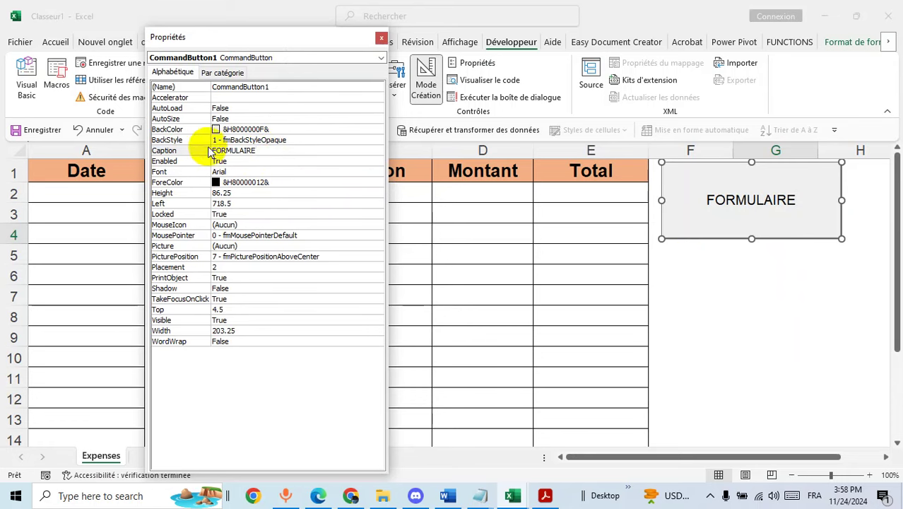
{"action": "left_click", "coordinate": [233, 129]}
{"action": "left_click", "coordinate": [379, 130]}
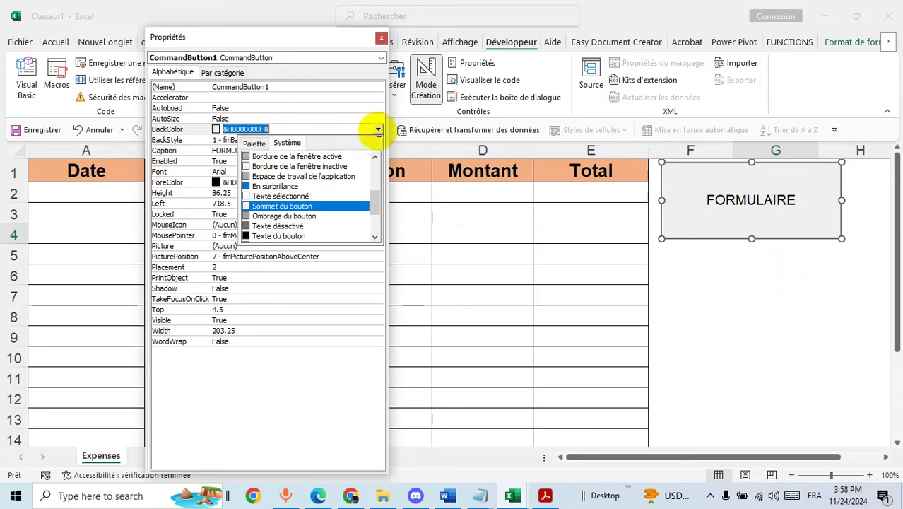
{"action": "left_click", "coordinate": [255, 144]}
{"action": "left_click", "coordinate": [288, 180]}
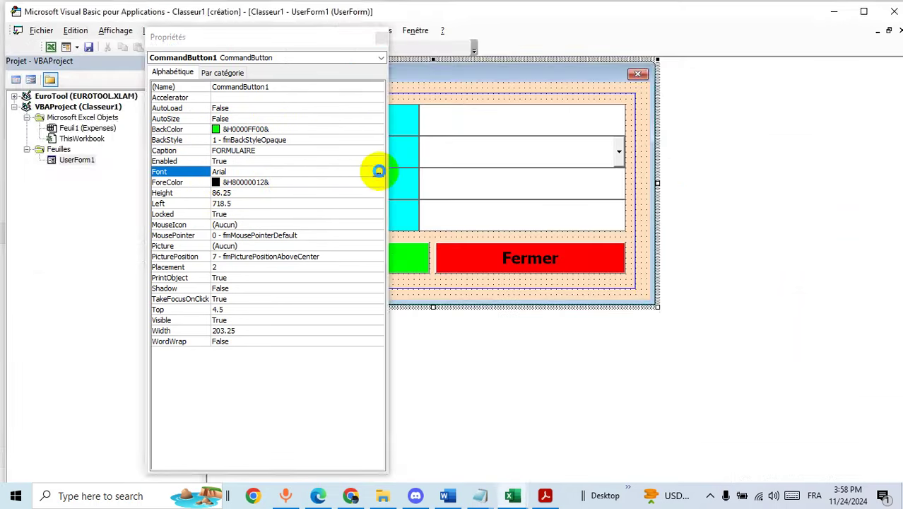
Step: Make the button's font bold 24 pt and return to the worksheet
{"action": "left_click", "coordinate": [145, 176]}
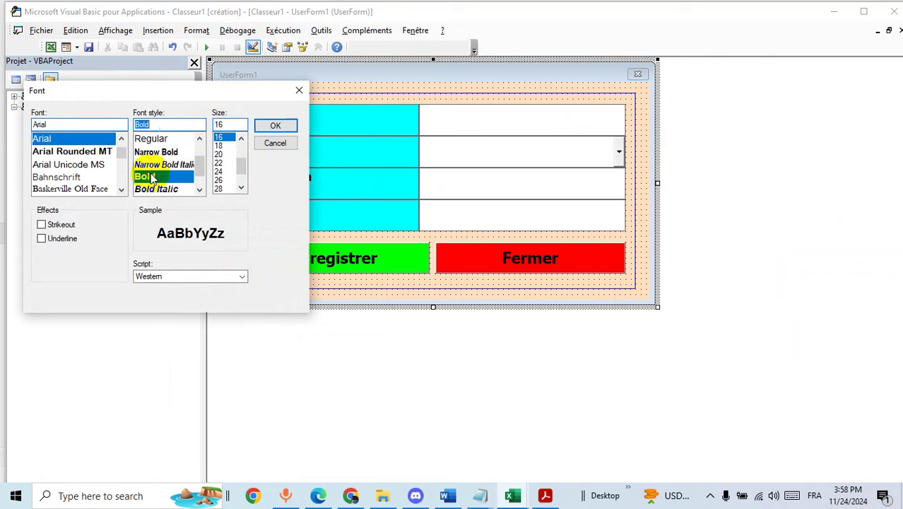
{"action": "left_click", "coordinate": [221, 188]}
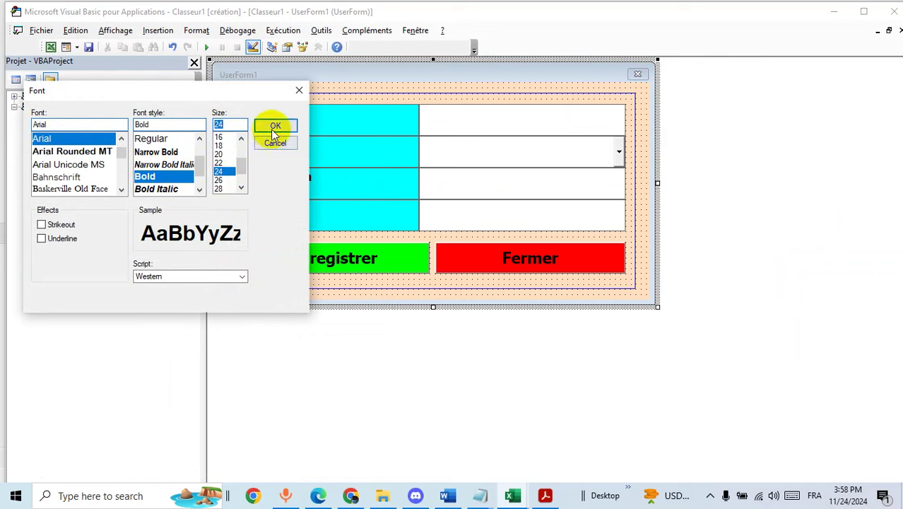
{"action": "left_click", "coordinate": [274, 126]}
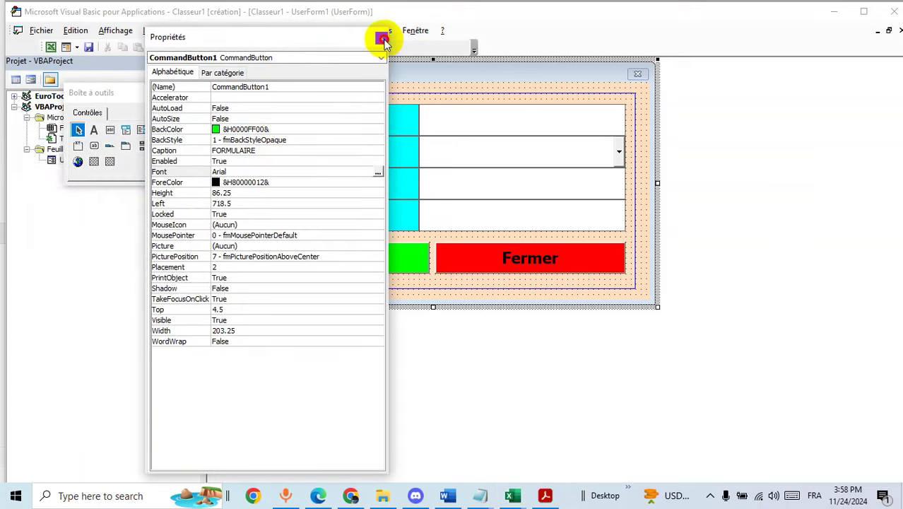
{"action": "left_click", "coordinate": [382, 39]}
{"action": "left_click", "coordinate": [50, 47]}
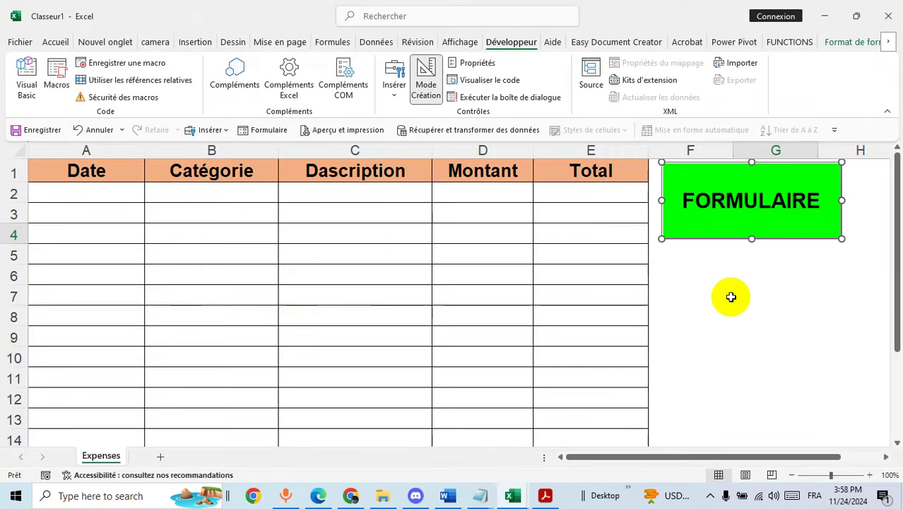
Step: Write UserForm1.Show in the FORMULAIRE button's CommandButton1_Click and return to the sheet
{"action": "left_click", "coordinate": [430, 101]}
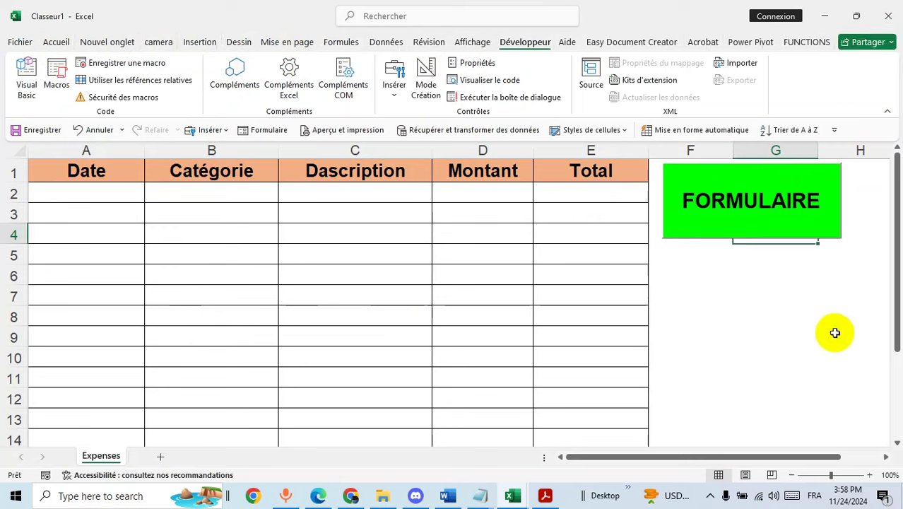
{"action": "left_click", "coordinate": [819, 316]}
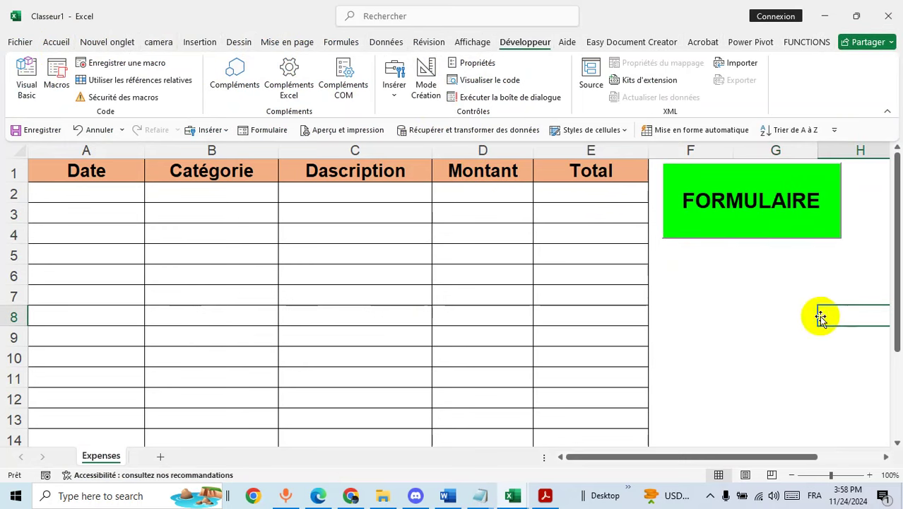
{"action": "left_click", "coordinate": [432, 83]}
{"action": "right_click", "coordinate": [746, 206]}
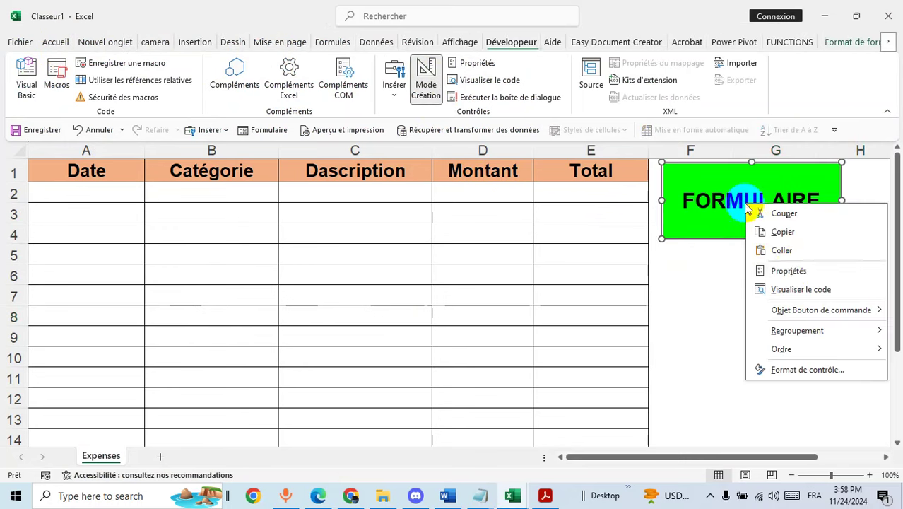
{"action": "left_click", "coordinate": [798, 289]}
{"action": "type", "text": "USERFORM1"}
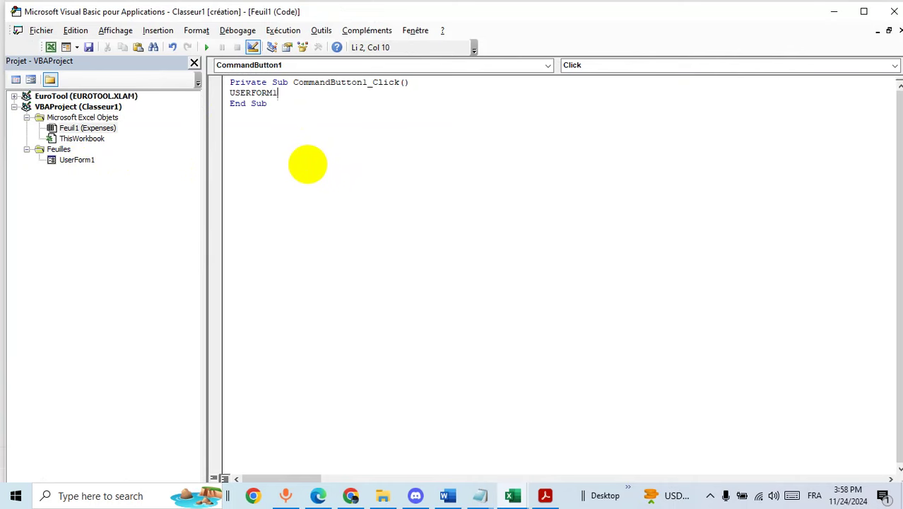
{"action": "type", "text": ".SHO"}
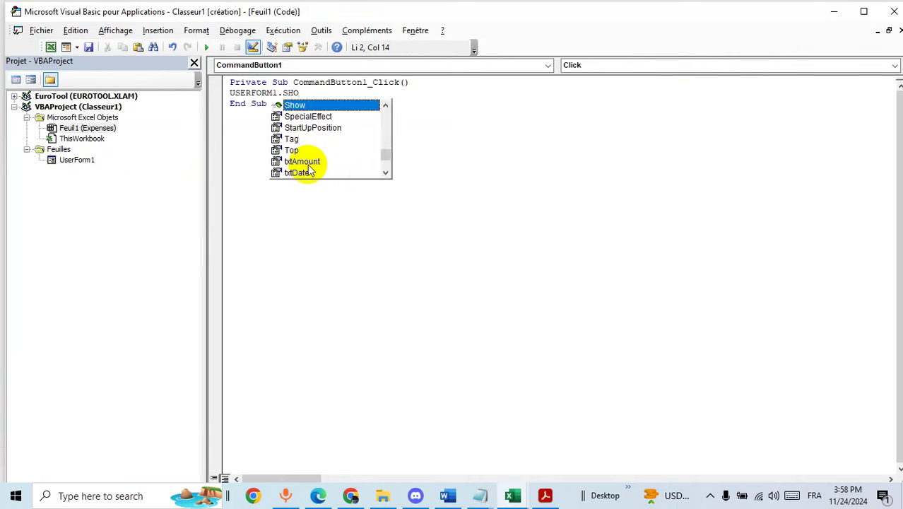
{"action": "double_click", "coordinate": [303, 106]}
{"action": "left_click", "coordinate": [358, 206]}
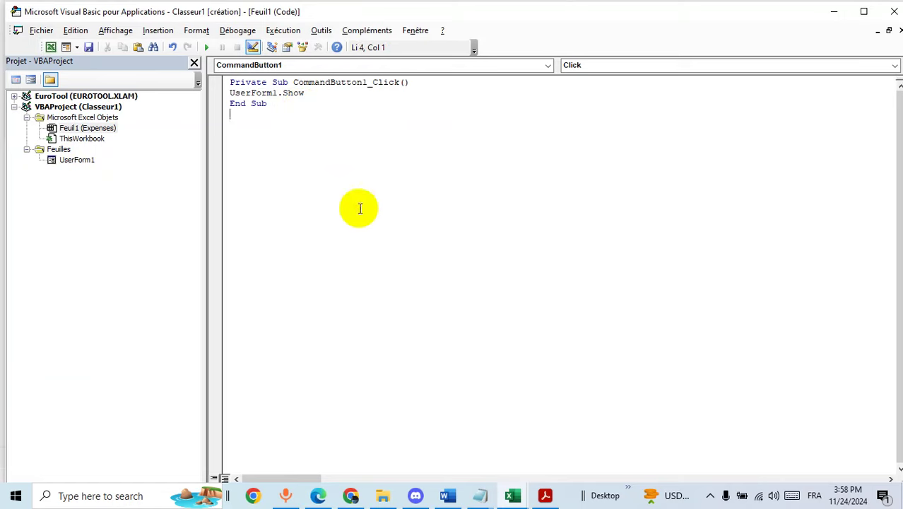
{"action": "left_click", "coordinate": [50, 48]}
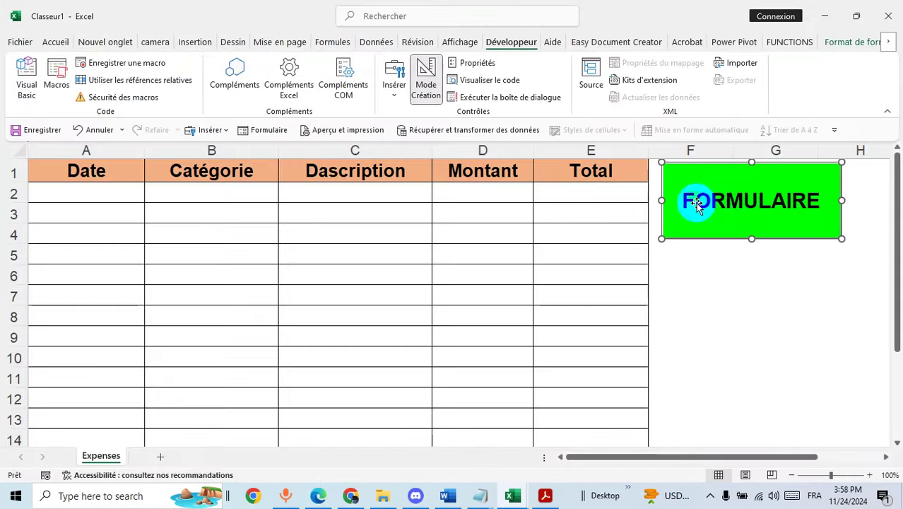
Step: Exit design mode and check that the FORMULAIRE button opens and closes the expense form
{"action": "left_click", "coordinate": [425, 81]}
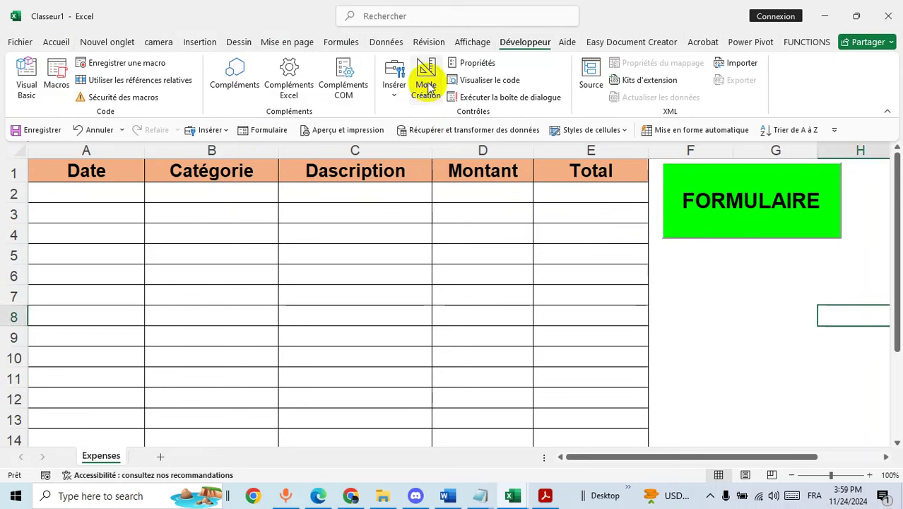
{"action": "left_click", "coordinate": [755, 300]}
{"action": "left_click", "coordinate": [742, 219]}
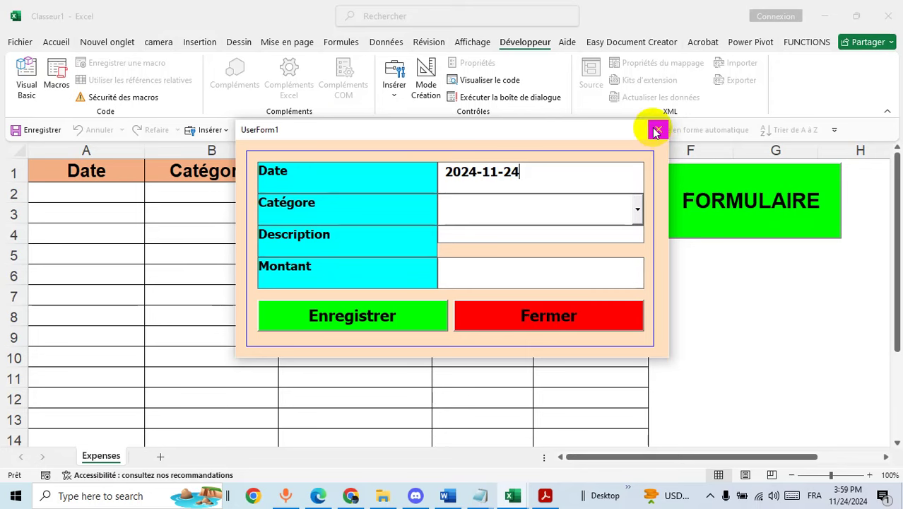
{"action": "left_click", "coordinate": [655, 130]}
{"action": "left_click", "coordinate": [736, 315]}
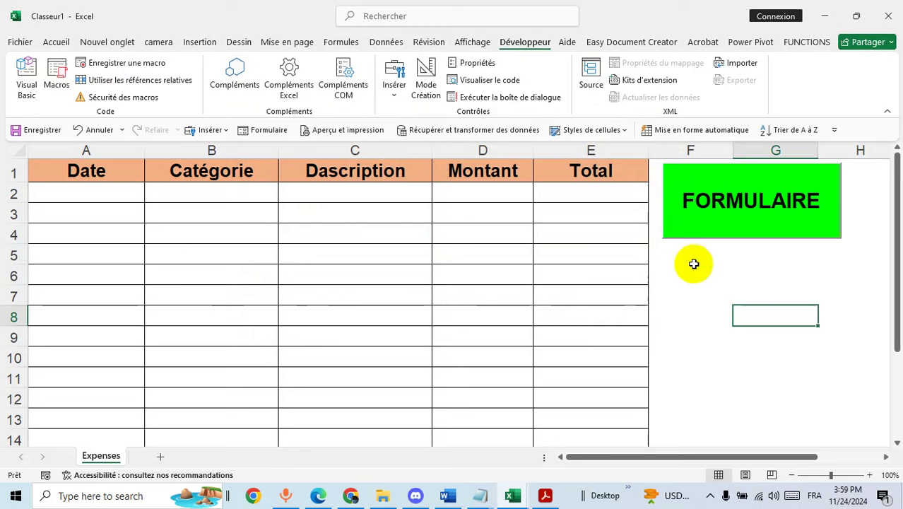
Step: Enter a Transport expense ALLER of 20 dated 2024-11-24 in the form and save it
{"action": "left_click", "coordinate": [756, 192]}
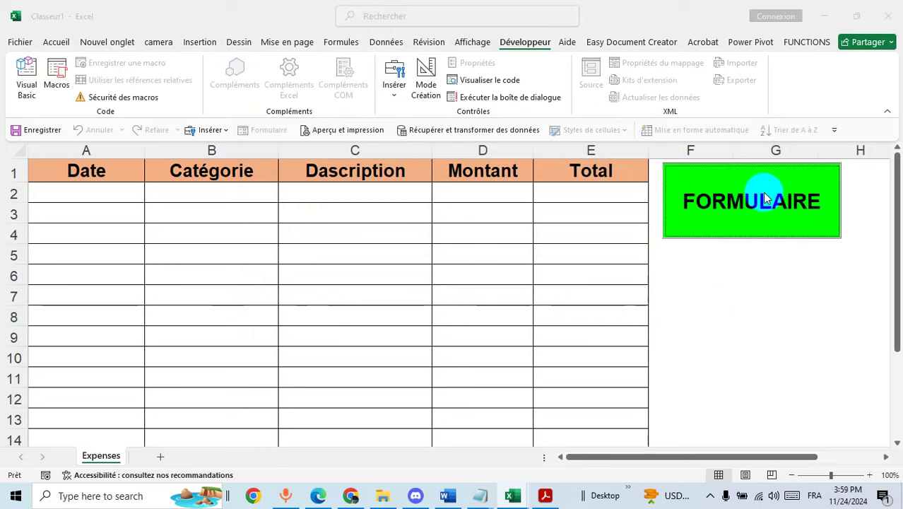
{"action": "double_click", "coordinate": [524, 172]}
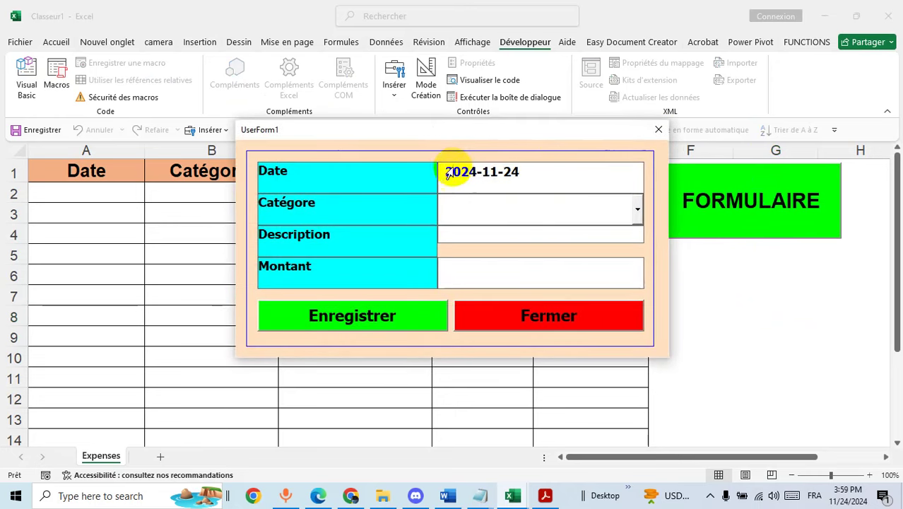
{"action": "left_click", "coordinate": [527, 180]}
{"action": "left_click", "coordinate": [637, 209]}
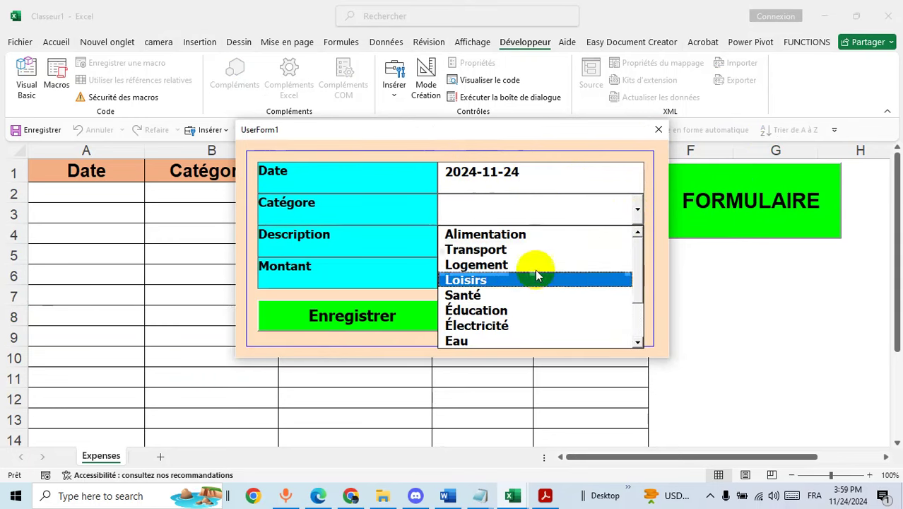
{"action": "left_click", "coordinate": [502, 251]}
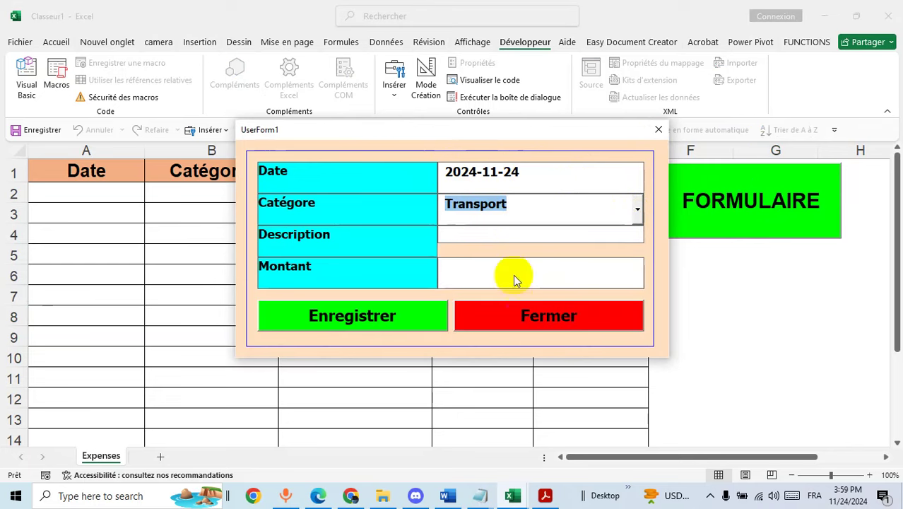
{"action": "left_click", "coordinate": [496, 231]}
{"action": "left_click", "coordinate": [500, 273]}
{"action": "type", "text": "20"}
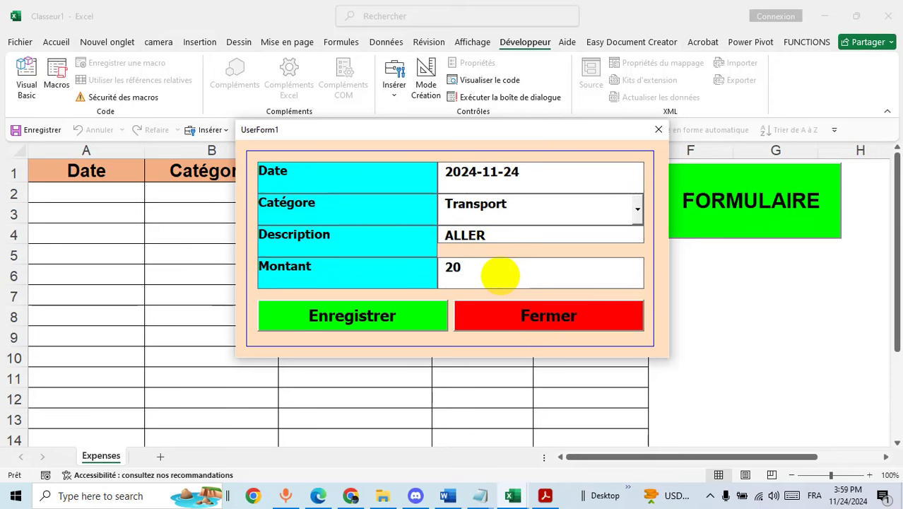
{"action": "left_click", "coordinate": [365, 331]}
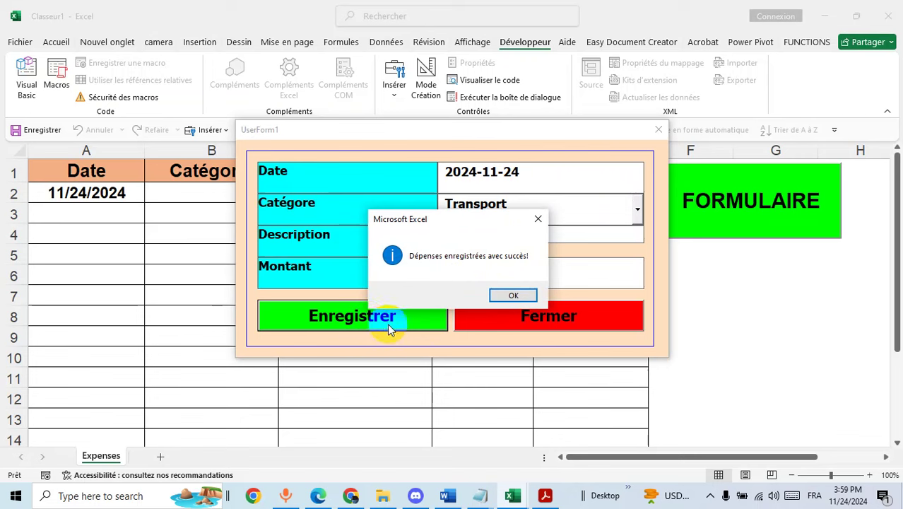
Step: Dismiss the success message and move the form so the table stays visible
{"action": "left_click", "coordinate": [513, 296]}
{"action": "mouse_move", "coordinate": [494, 129]}
{"action": "left_mouse_down"}
{"action": "mouse_move", "coordinate": [291, 286]}
{"action": "mouse_move", "coordinate": [317, 253]}
{"action": "left_mouse_up"}
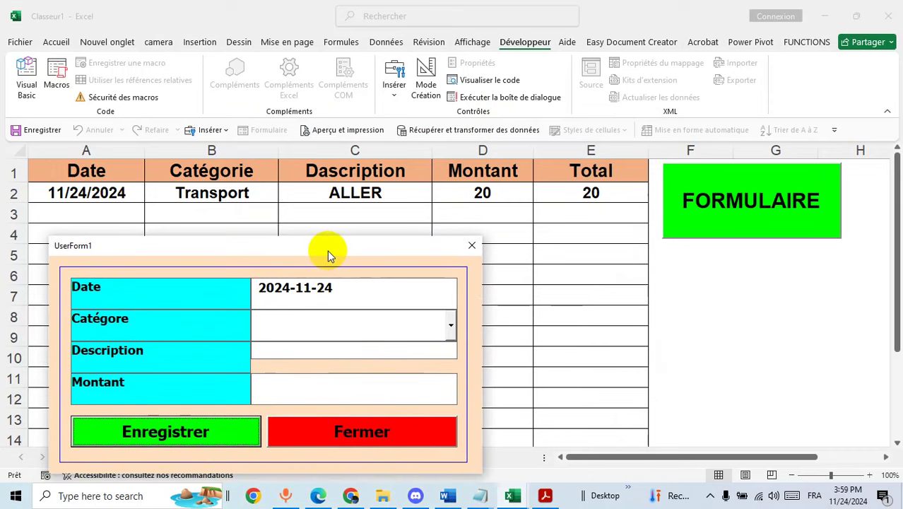
{"action": "left_click_drag", "start_coordinate": [327, 249], "coordinate": [361, 231]}
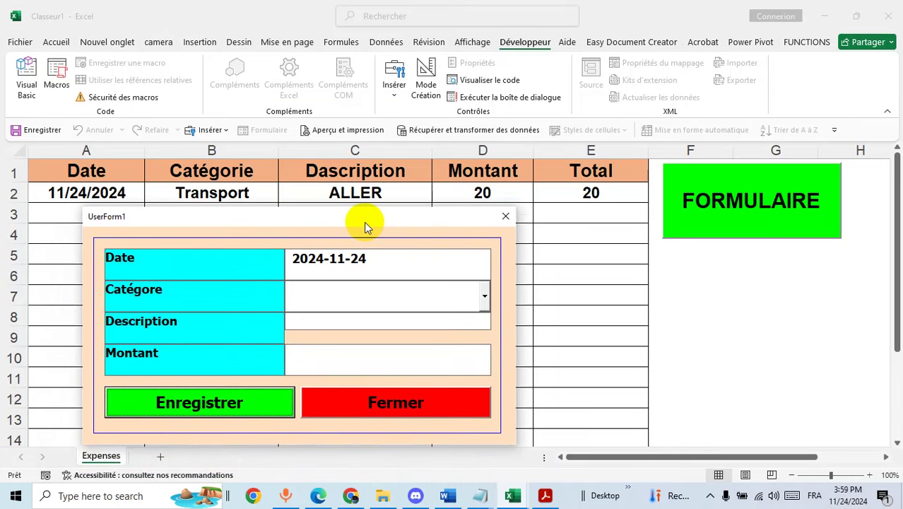
{"action": "left_click_drag", "start_coordinate": [361, 232], "coordinate": [463, 209]}
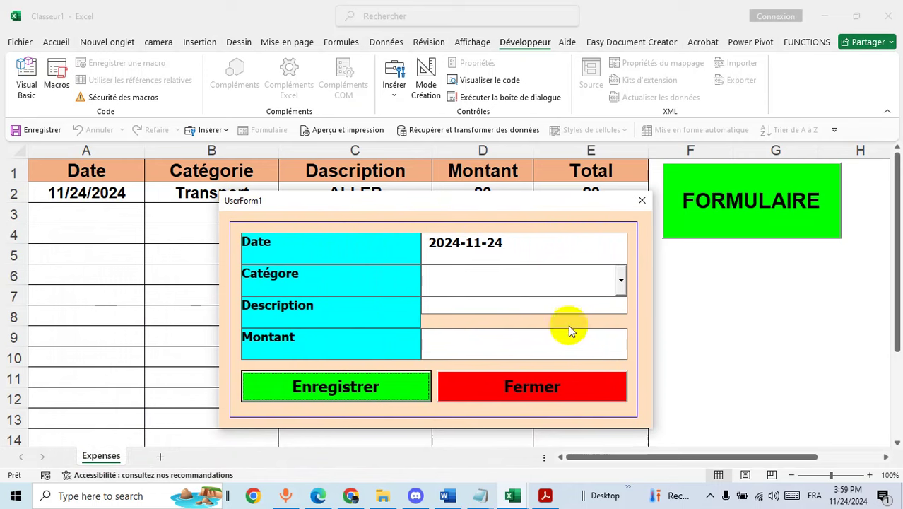
Step: Save a Santé expense AAAA of 100, then close the form
{"action": "left_click", "coordinate": [620, 280]}
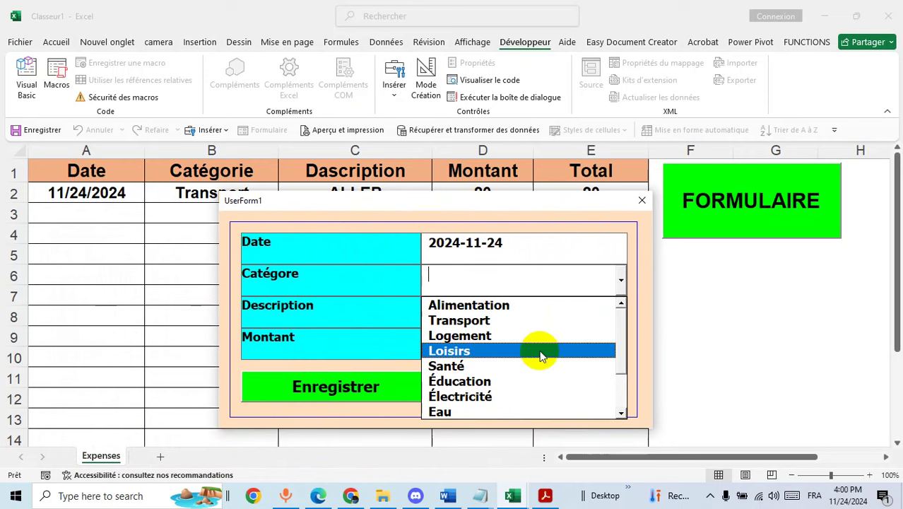
{"action": "left_click", "coordinate": [539, 376]}
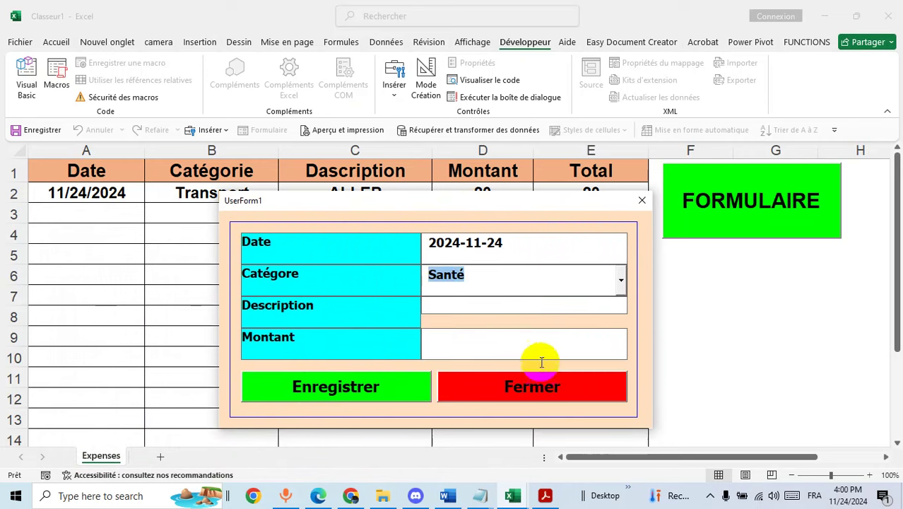
{"action": "left_click", "coordinate": [518, 306]}
{"action": "type", "text": "AAAA"}
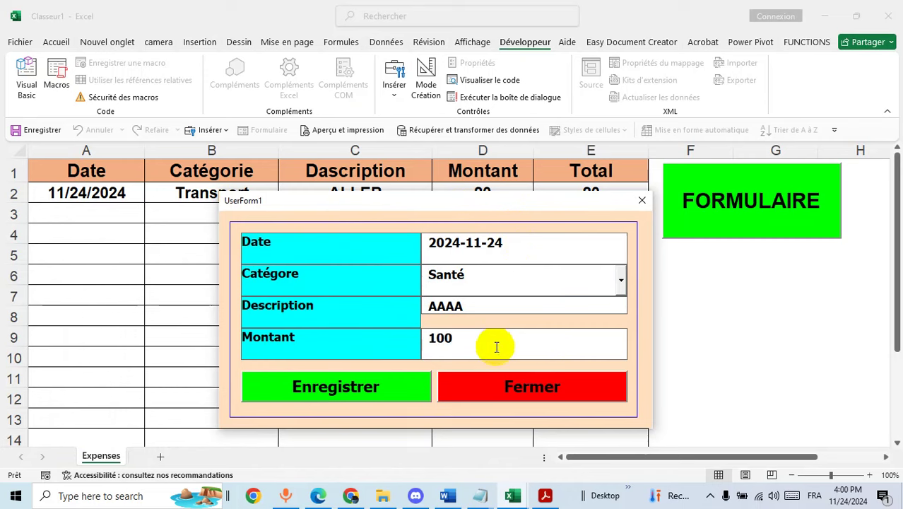
{"action": "left_click", "coordinate": [373, 384]}
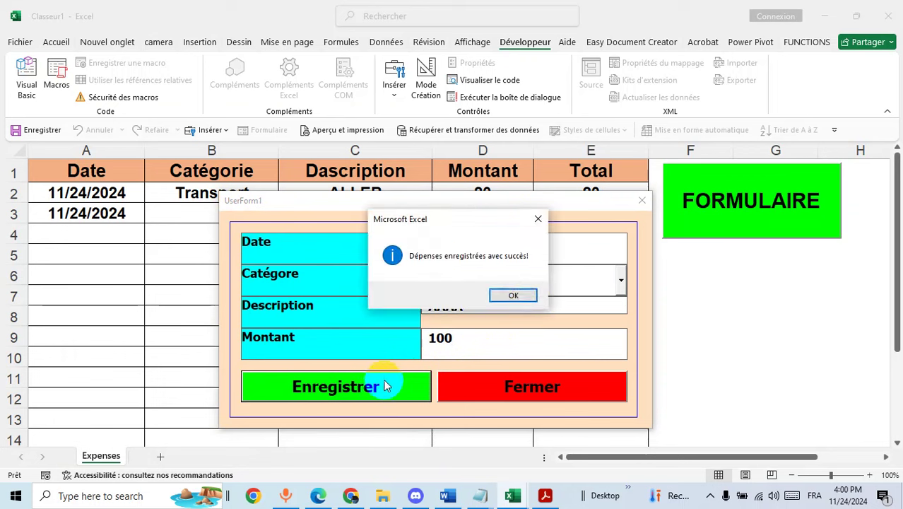
{"action": "left_click", "coordinate": [512, 296]}
{"action": "mouse_move", "coordinate": [591, 204]}
{"action": "left_mouse_down"}
{"action": "mouse_move", "coordinate": [551, 348]}
{"action": "mouse_move", "coordinate": [591, 170]}
{"action": "left_mouse_up"}
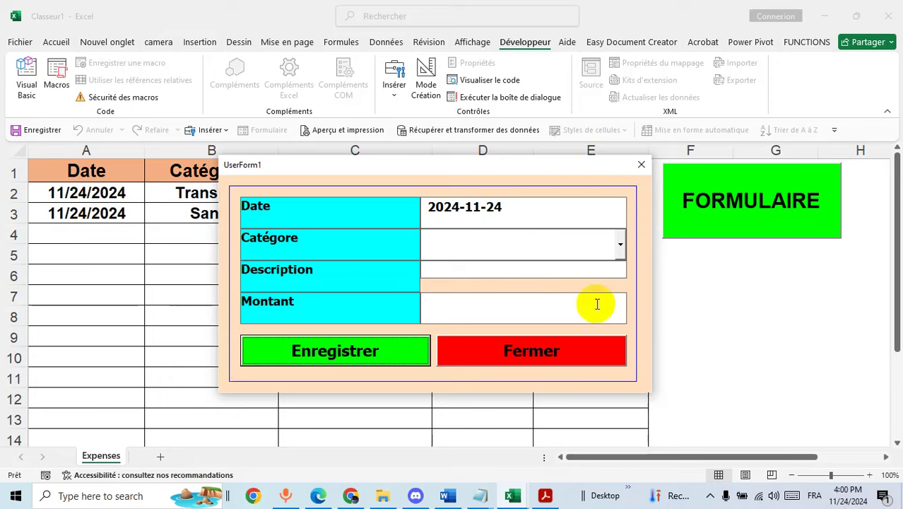
{"action": "left_click", "coordinate": [563, 358]}
{"action": "left_click", "coordinate": [548, 357]}
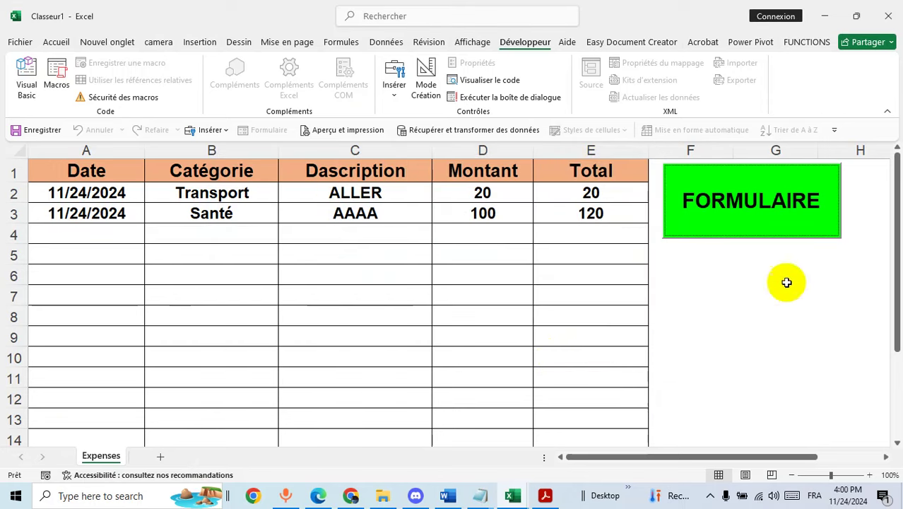
Step: Format the Montant and Total columns (D:E) with the € Français (France) accounting format
{"action": "left_click", "coordinate": [777, 309]}
{"action": "left_click", "coordinate": [751, 202]}
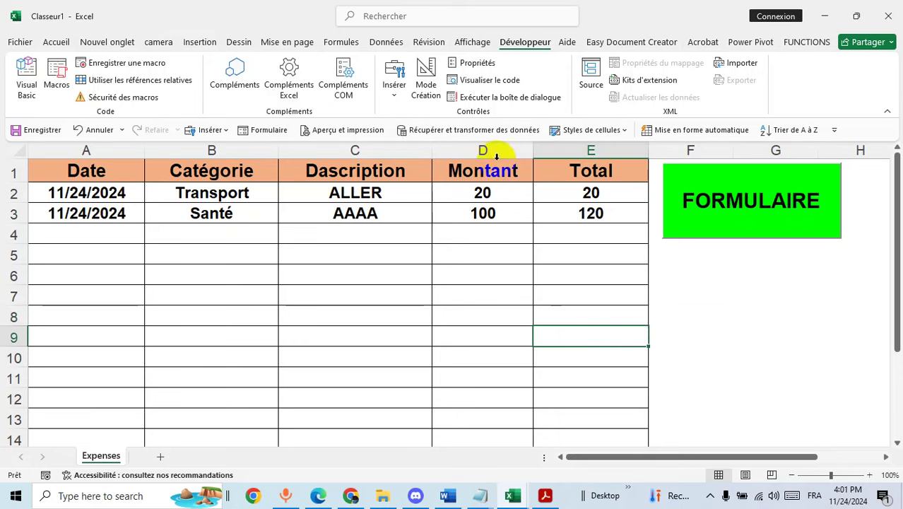
{"action": "left_click_drag", "start_coordinate": [490, 150], "coordinate": [558, 151]}
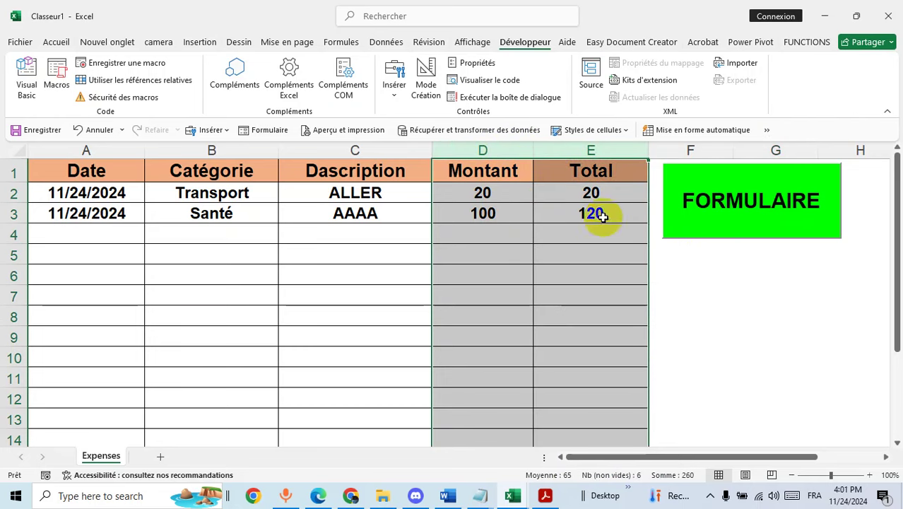
{"action": "left_click", "coordinate": [56, 41]}
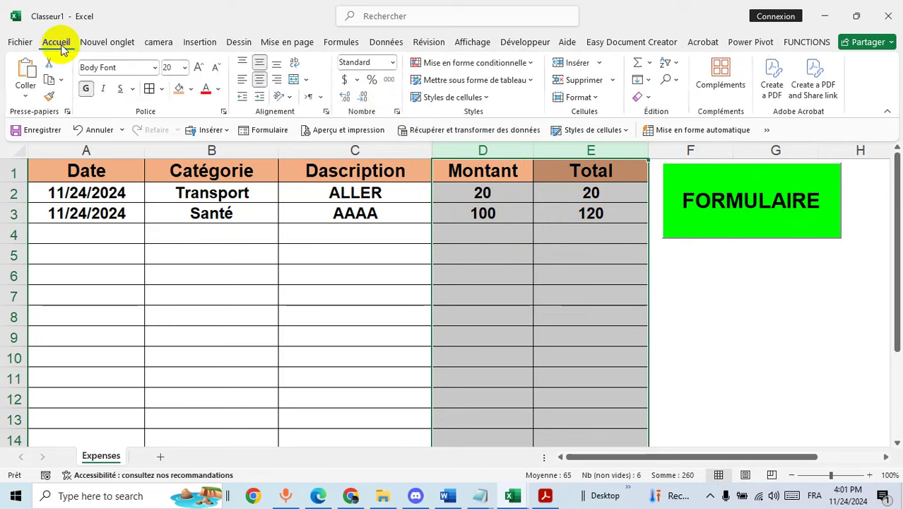
{"action": "left_click", "coordinate": [358, 79]}
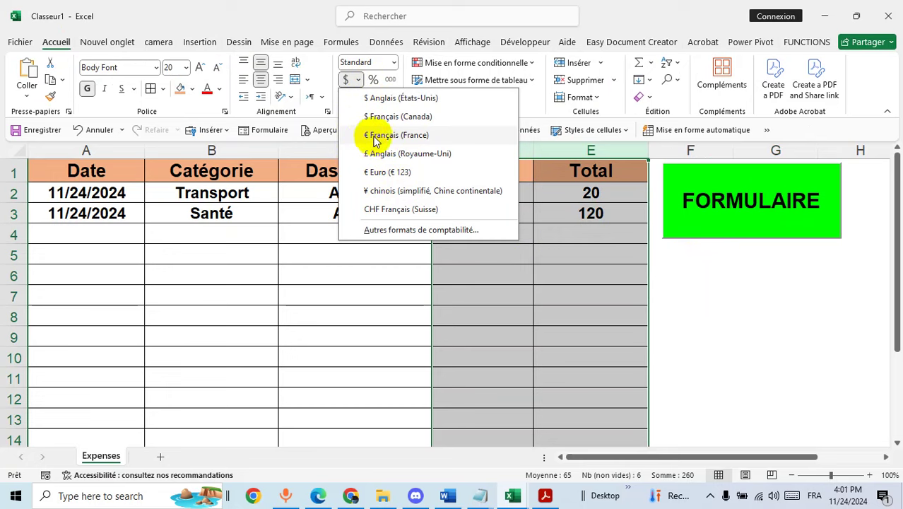
{"action": "left_click", "coordinate": [382, 140]}
{"action": "left_click", "coordinate": [735, 300]}
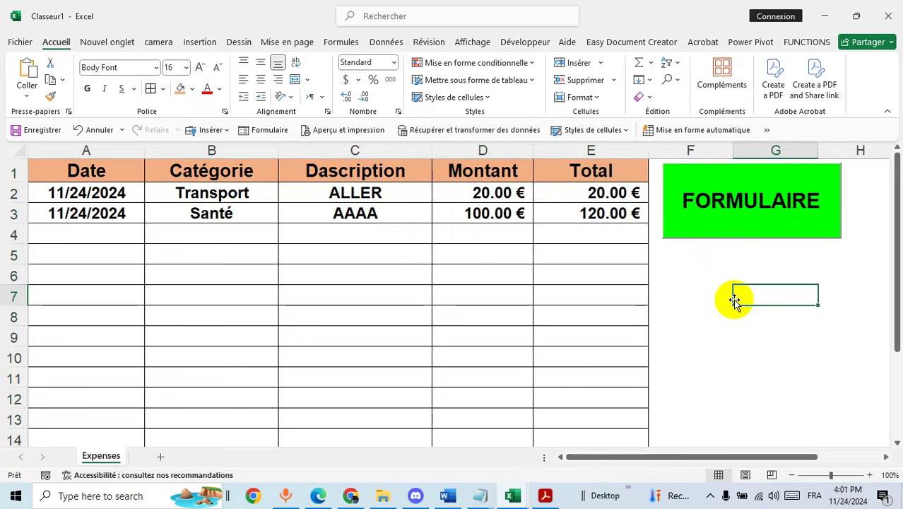
Step: Reopen the entry form and fill in an Eau expense described as 'facture' for 30
{"action": "left_click", "coordinate": [741, 214]}
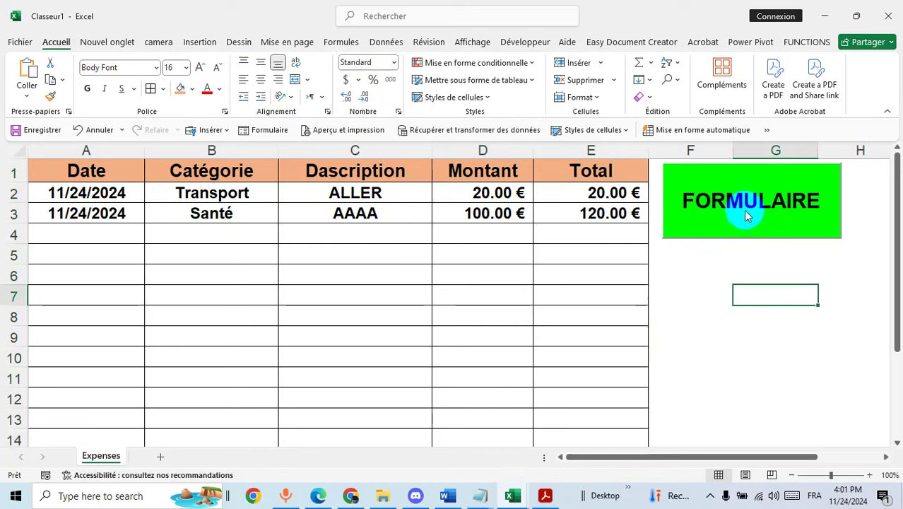
{"action": "left_click_drag", "start_coordinate": [558, 131], "coordinate": [534, 197]}
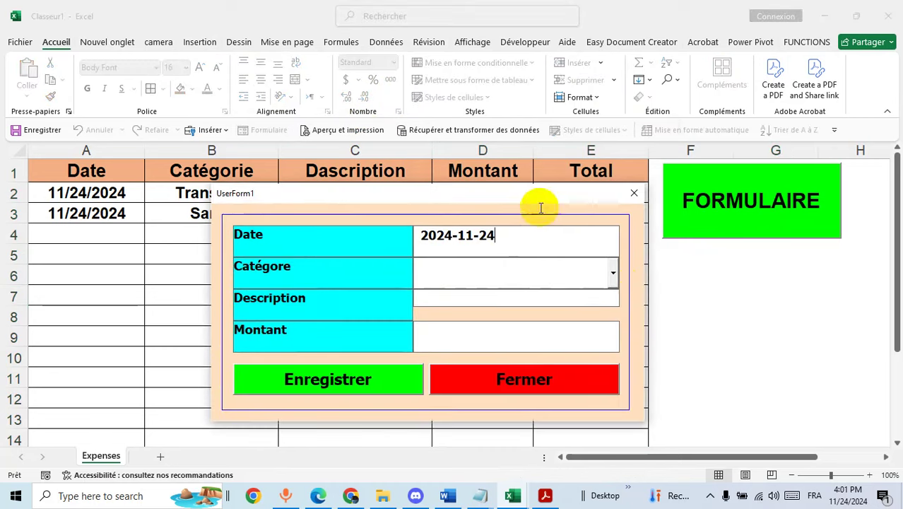
{"action": "left_click", "coordinate": [615, 272]}
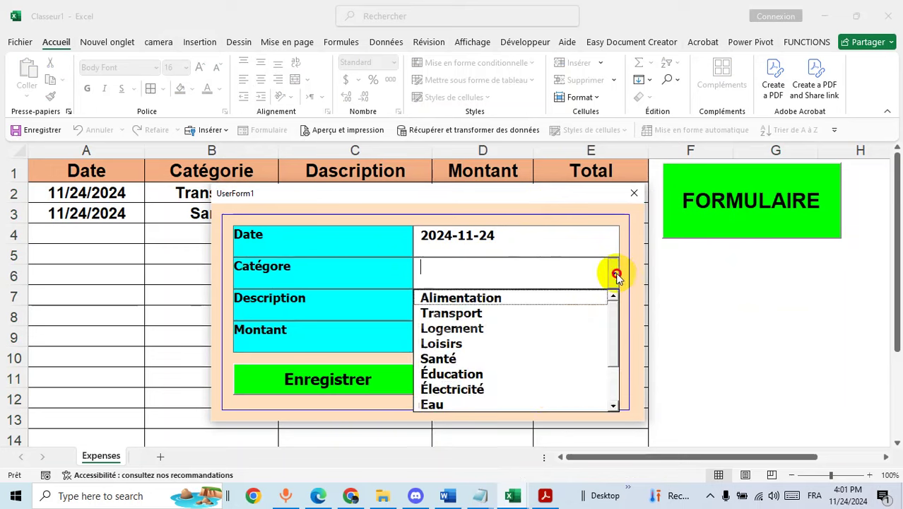
{"action": "left_click", "coordinate": [540, 399]}
{"action": "left_click", "coordinate": [497, 293]}
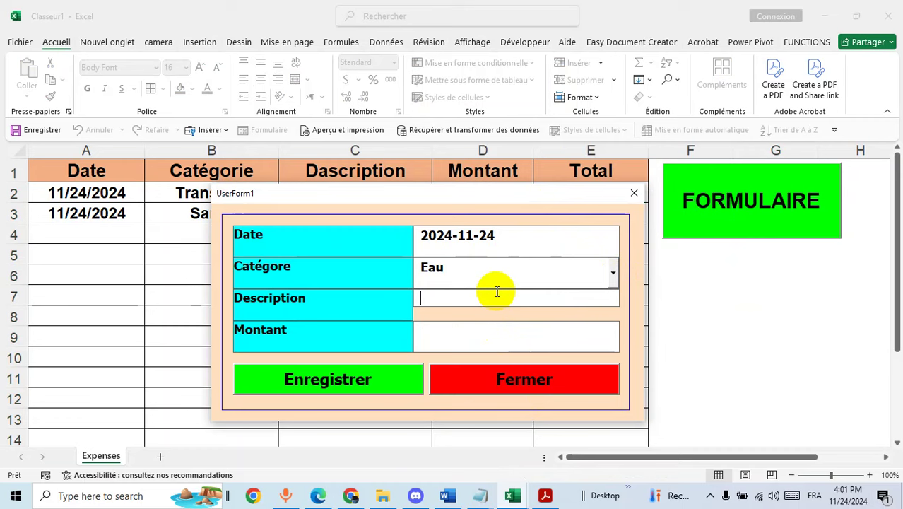
{"action": "type", "text": "PA"}
{"action": "key", "text": "BackSpace"}
{"action": "key", "text": "BackSpace"}
{"action": "type", "text": "facture"}
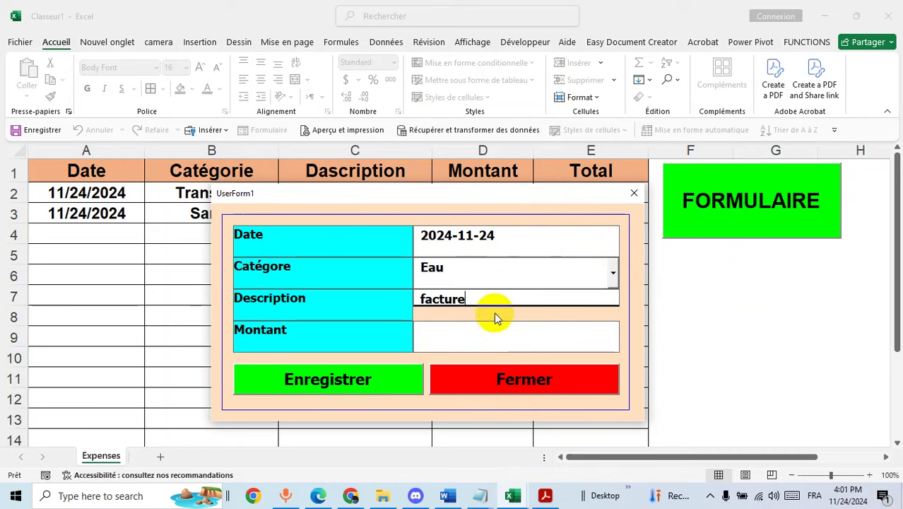
{"action": "left_click", "coordinate": [490, 335]}
{"action": "type", "text": "30"}
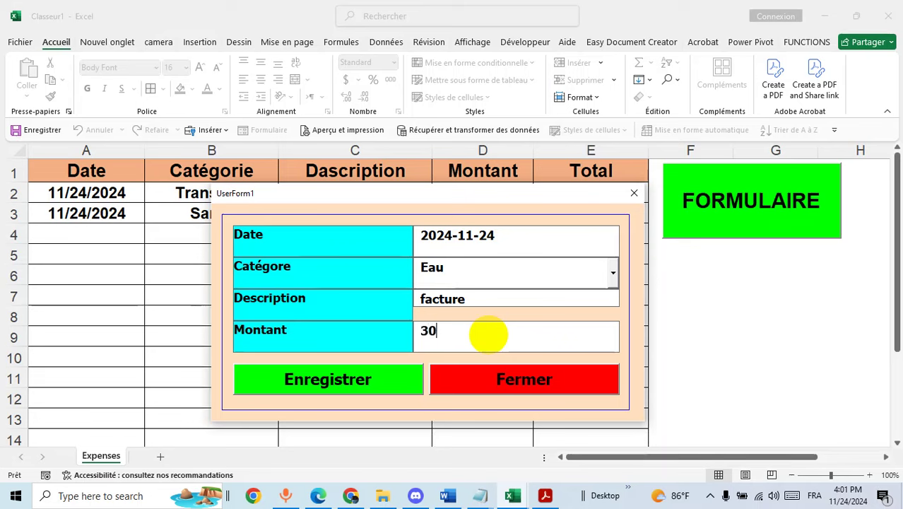
Step: Record the Eau expense in row 4 and check the running total reaches 150.00 €
{"action": "left_click", "coordinate": [353, 380]}
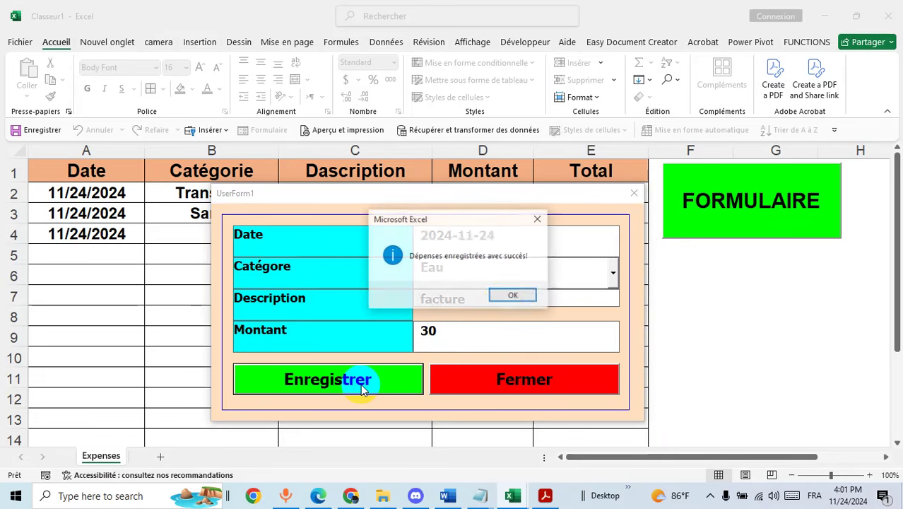
{"action": "left_click", "coordinate": [513, 295]}
{"action": "left_click_drag", "start_coordinate": [541, 192], "coordinate": [330, 212]}
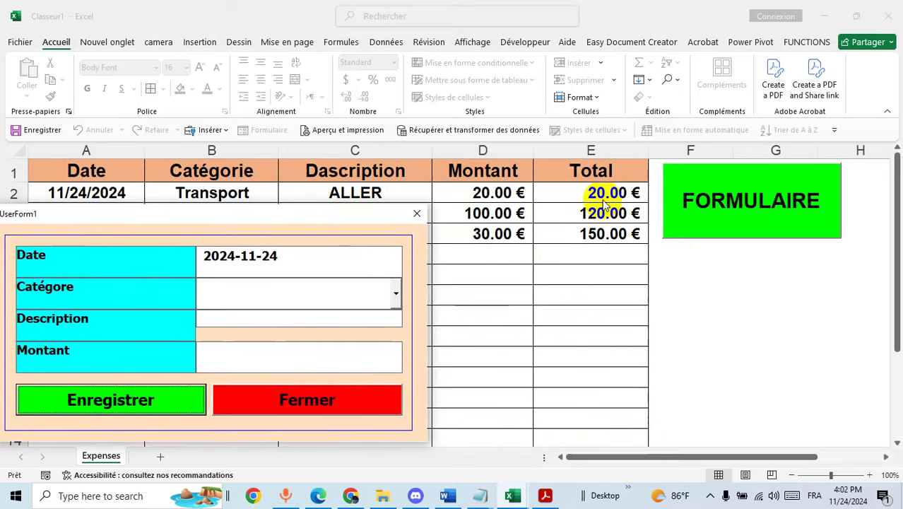
{"action": "left_click_drag", "start_coordinate": [361, 215], "coordinate": [241, 302]}
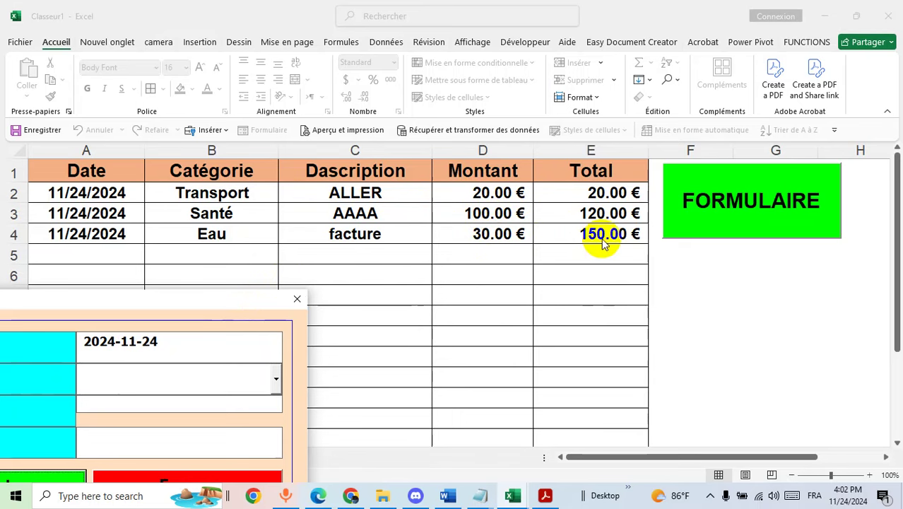
{"action": "left_click_drag", "start_coordinate": [174, 306], "coordinate": [432, 166]}
Step: Fill in an Électricité expense described as 'facture' for 60 in the entry form
{"action": "left_click", "coordinate": [535, 239]}
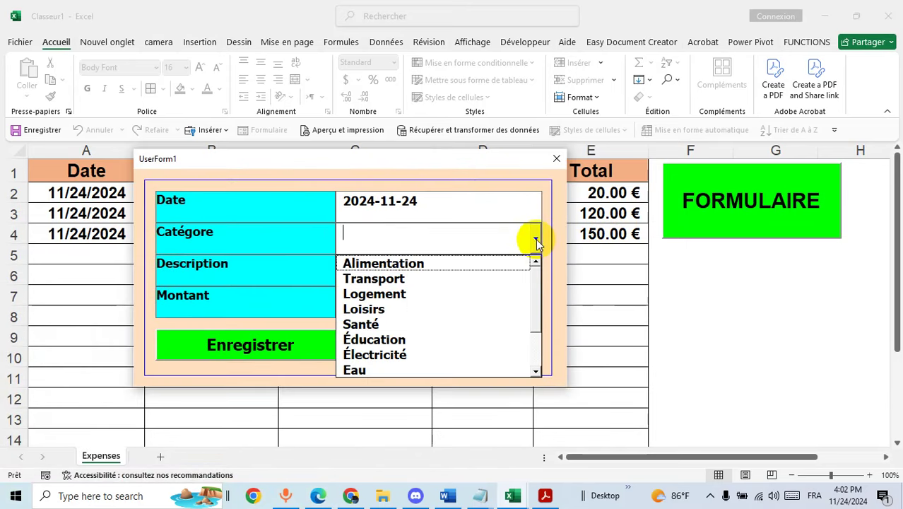
{"action": "left_click", "coordinate": [446, 354]}
{"action": "left_click", "coordinate": [447, 262]}
{"action": "type", "text": "facture"}
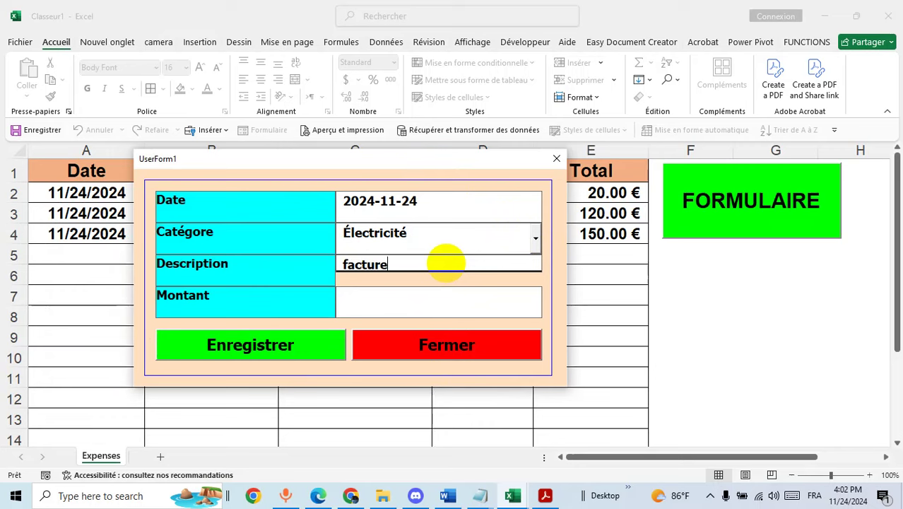
{"action": "left_click", "coordinate": [440, 306]}
{"action": "type", "text": "60"}
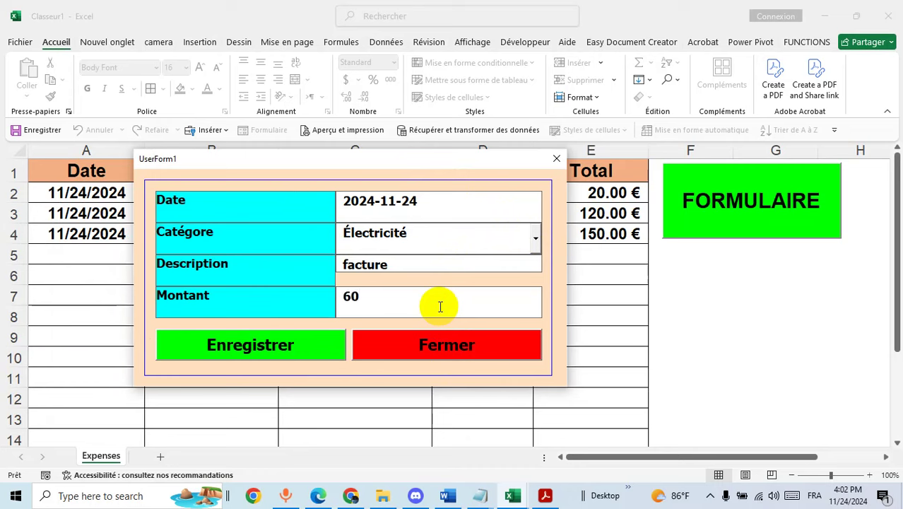
Step: Record the Électricité expense in row 5 and verify the 210.00 € running total
{"action": "left_click", "coordinate": [308, 343]}
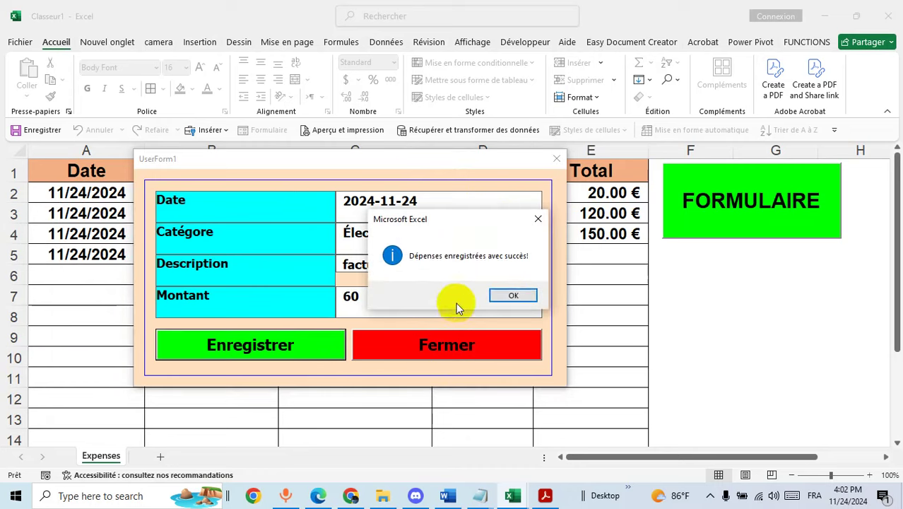
{"action": "left_click", "coordinate": [511, 296]}
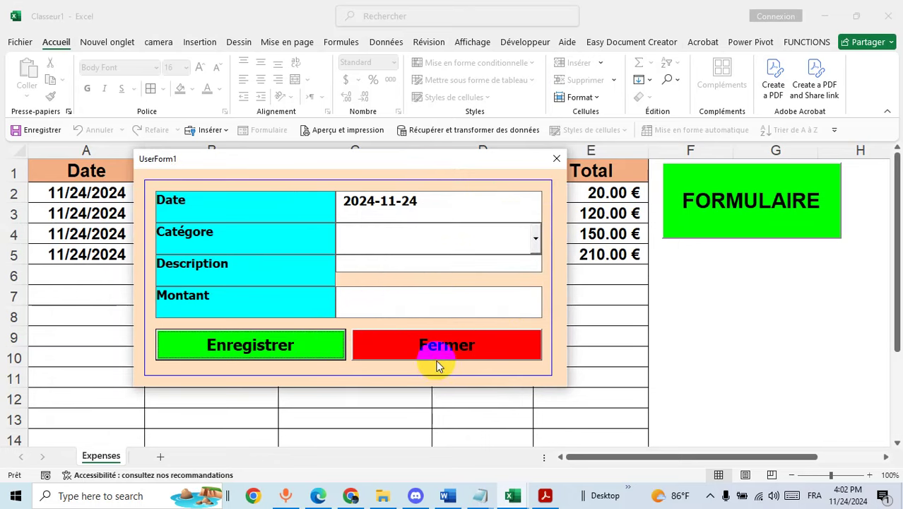
{"action": "left_click_drag", "start_coordinate": [494, 161], "coordinate": [287, 287]}
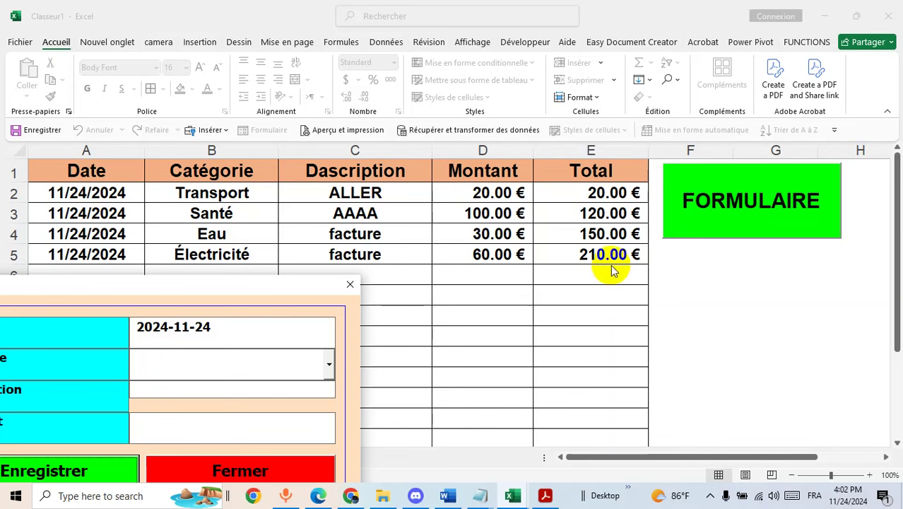
{"action": "mouse_move", "coordinate": [166, 284]}
{"action": "left_mouse_down"}
{"action": "mouse_move", "coordinate": [427, 249]}
{"action": "mouse_move", "coordinate": [521, 175]}
{"action": "left_mouse_up"}
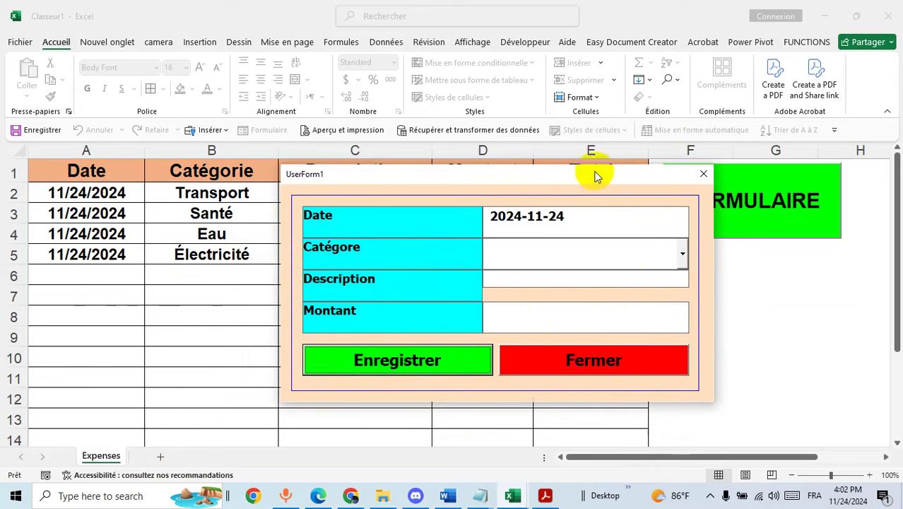
Step: Close the entry form and select an empty cell beside the table
{"action": "left_click", "coordinate": [701, 175]}
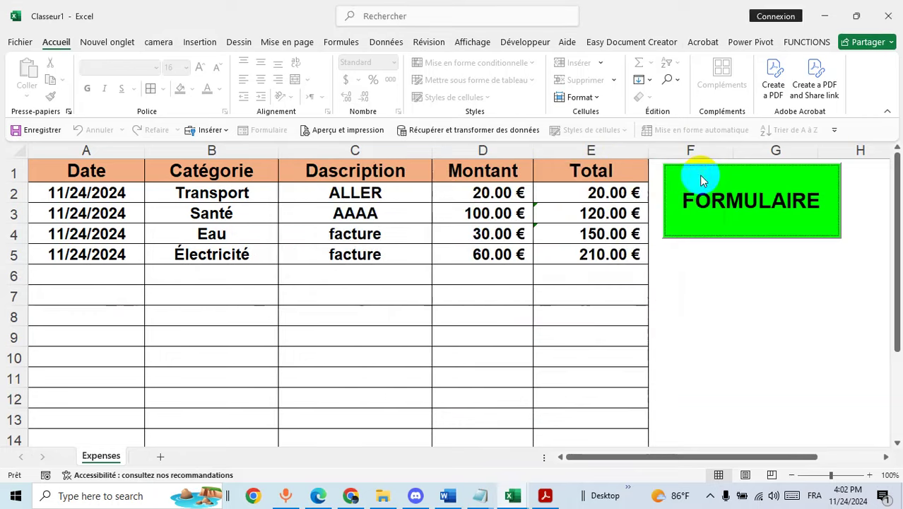
{"action": "left_click", "coordinate": [693, 323]}
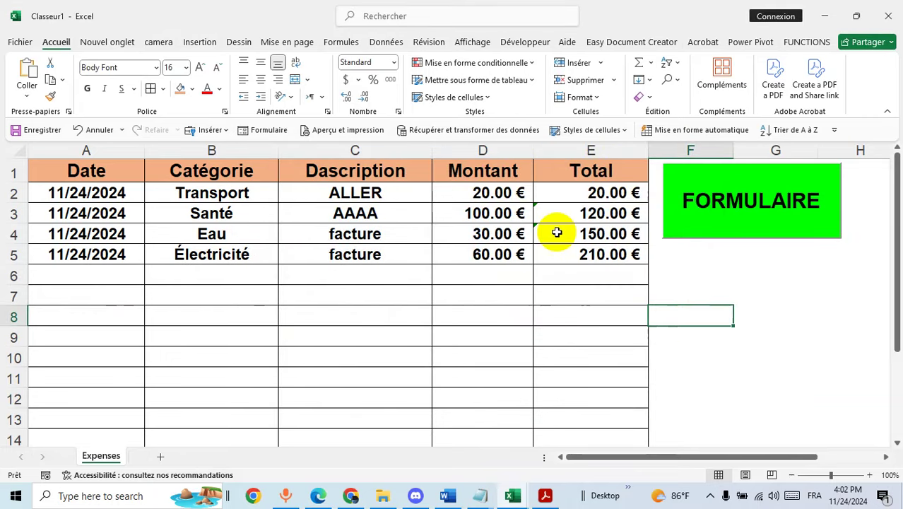
{"action": "left_click", "coordinate": [261, 62]}
{"action": "left_click", "coordinate": [261, 79]}
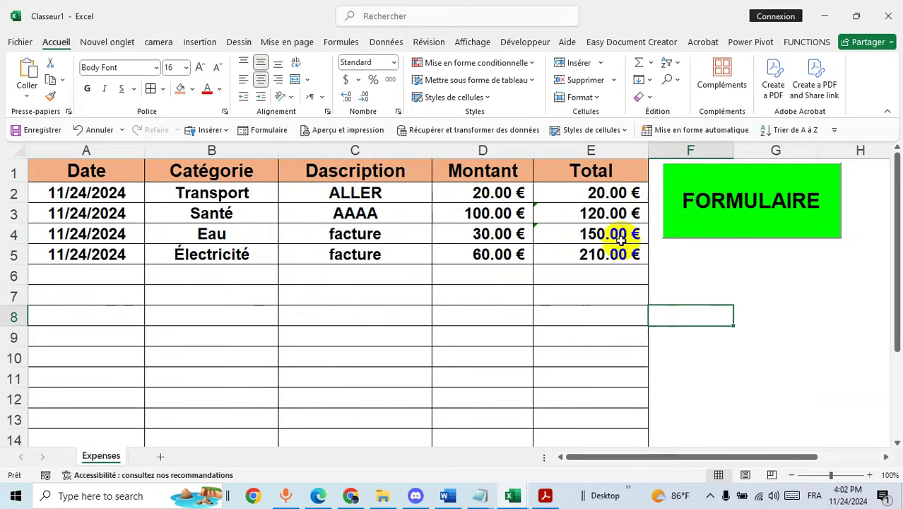
{"action": "left_click", "coordinate": [718, 272]}
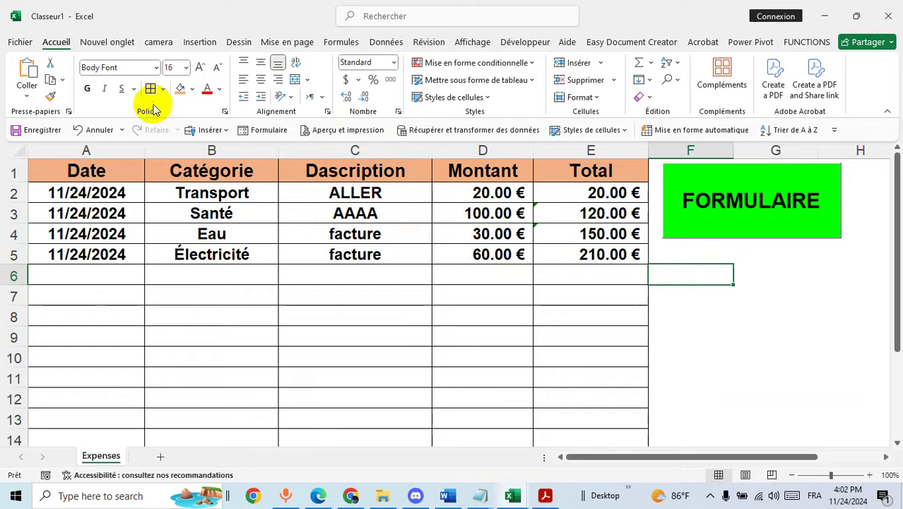
Step: Save the workbook as 'application de gestion de.xlsm' in the macro-enabled workbook format
{"action": "left_click", "coordinate": [21, 43]}
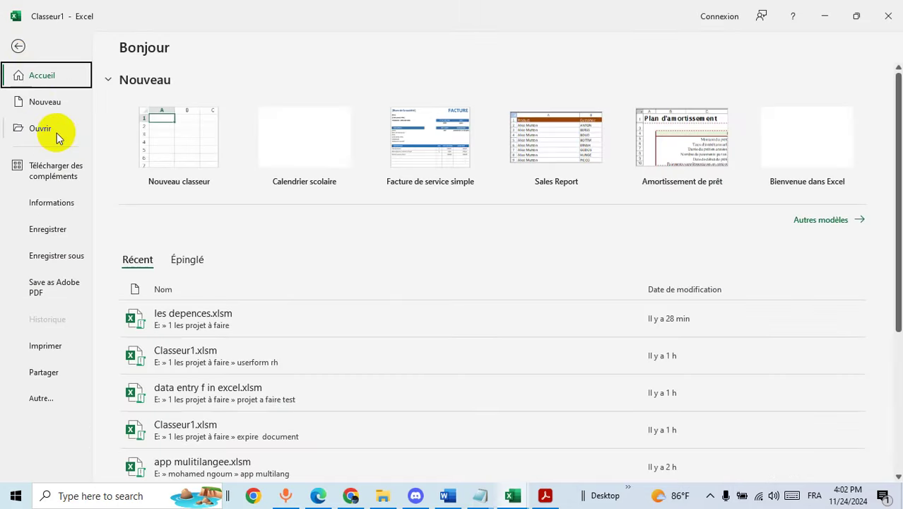
{"action": "left_click", "coordinate": [67, 256]}
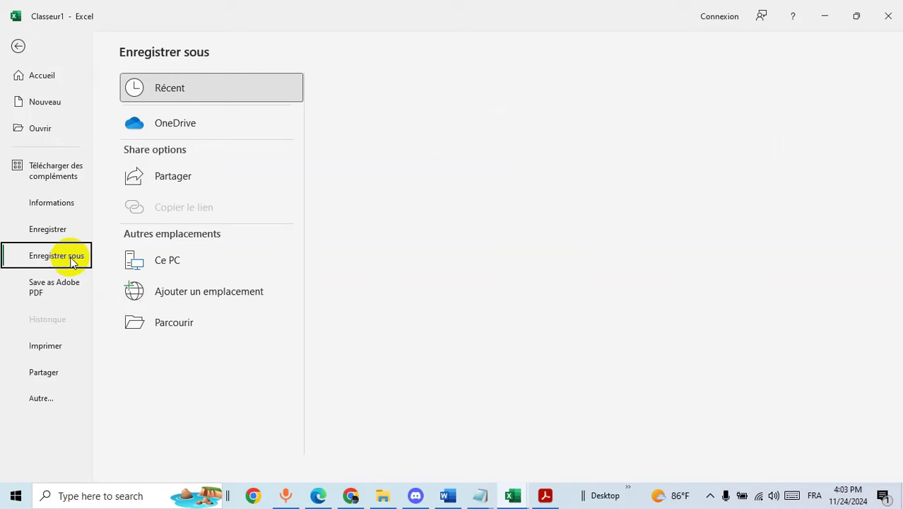
{"action": "left_click", "coordinate": [217, 325]}
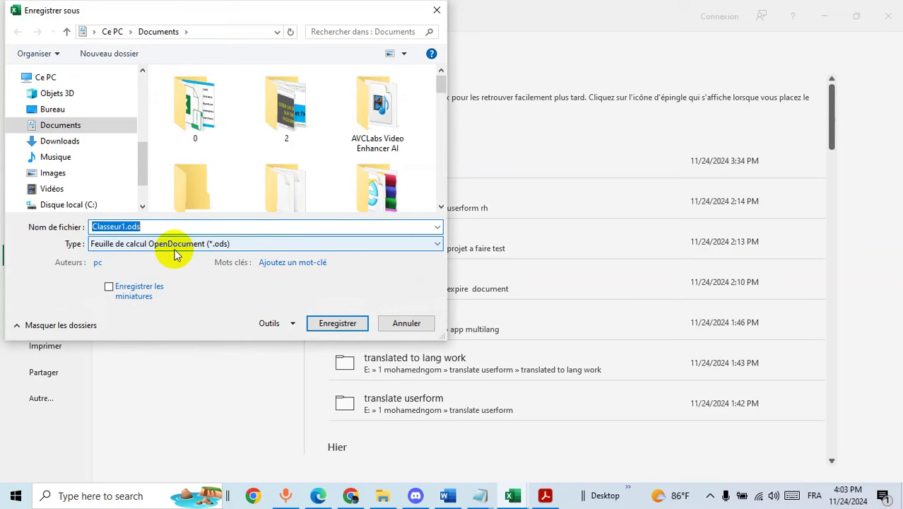
{"action": "type", "text": "applicati"}
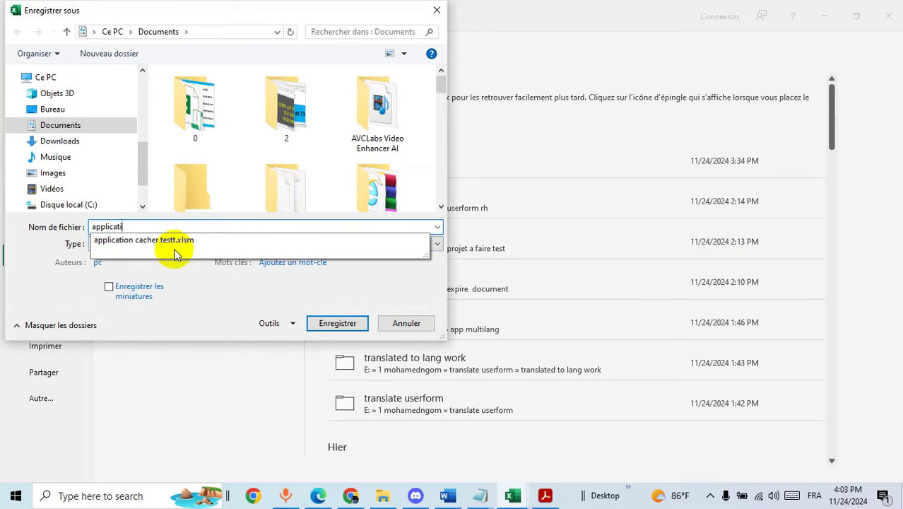
{"action": "type", "text": "on de gestion de"}
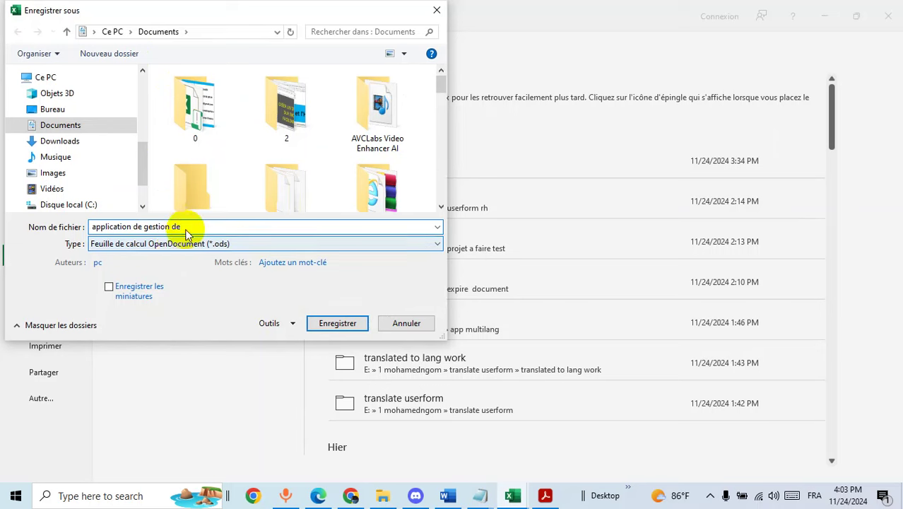
{"action": "left_click", "coordinate": [131, 243]}
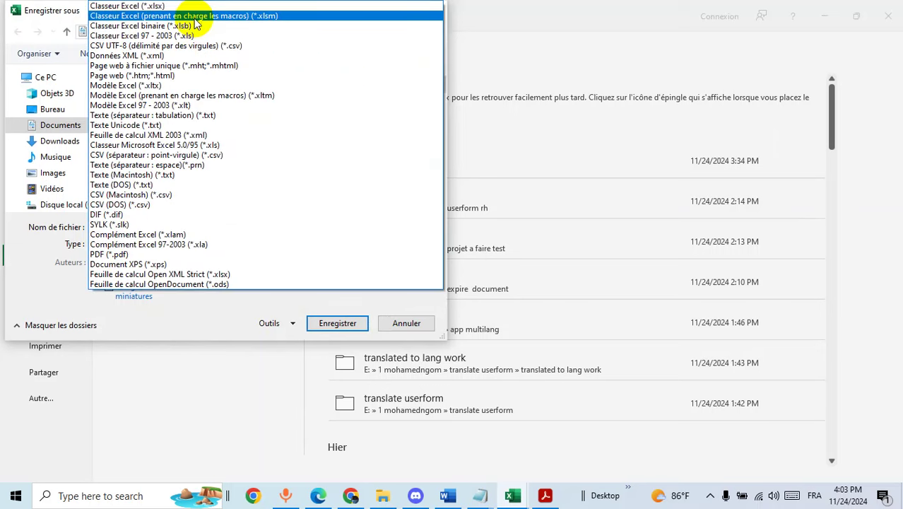
{"action": "left_click", "coordinate": [243, 16]}
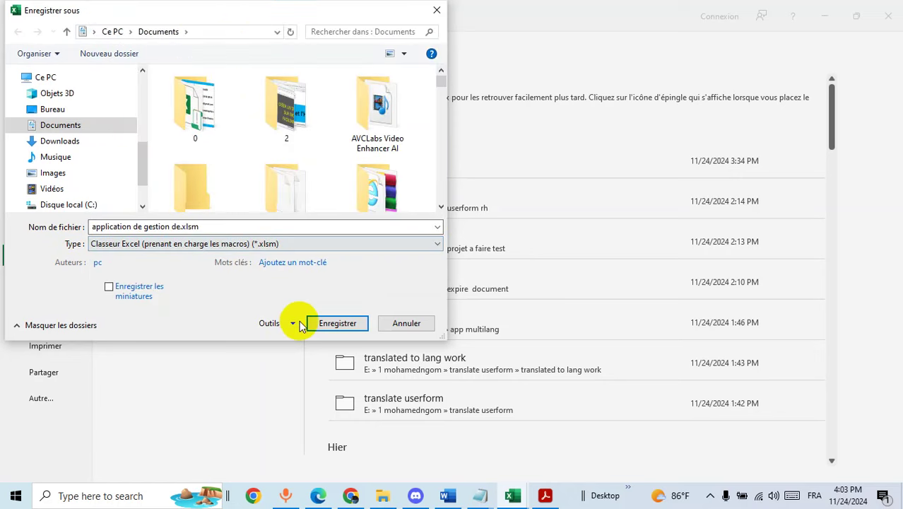
{"action": "left_click", "coordinate": [336, 325]}
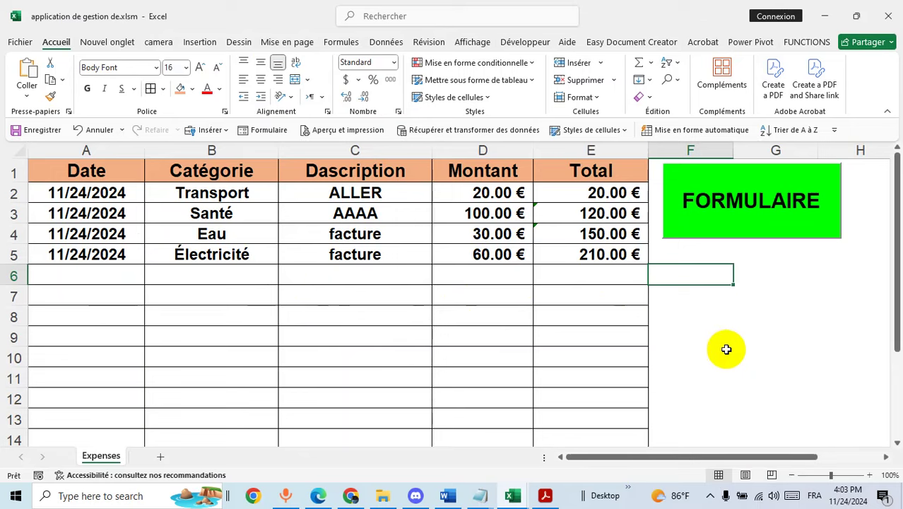
{"action": "left_click", "coordinate": [748, 333]}
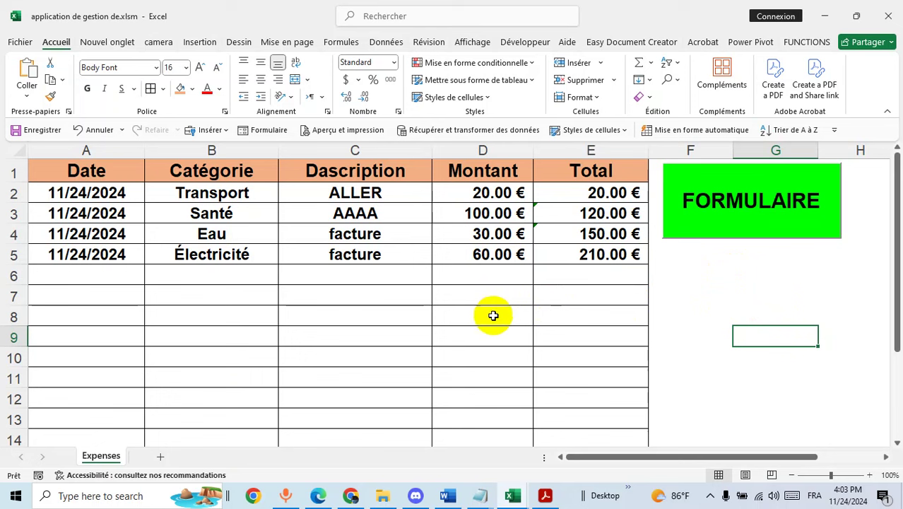
{"action": "left_click", "coordinate": [481, 497]}
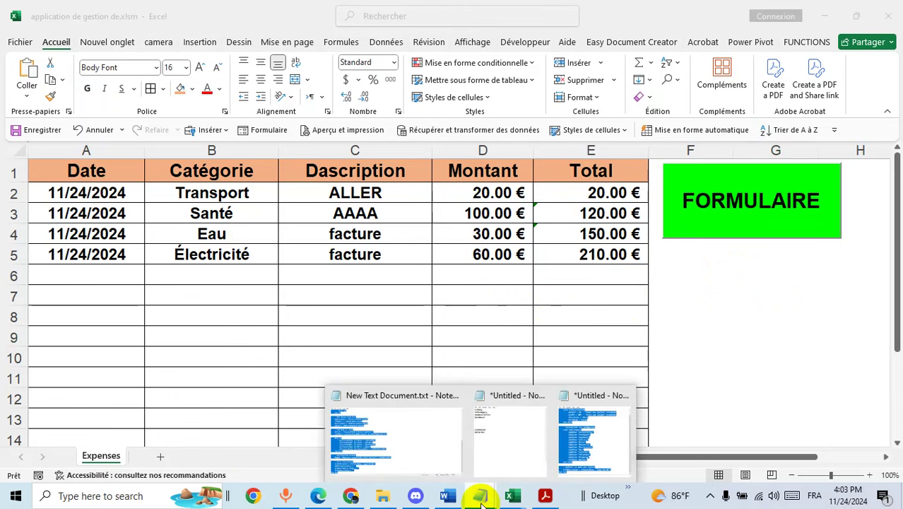
Step: Show the form's initialization code in maximized Notepad, then bring up sodapdf-converted.pdf
{"action": "left_click", "coordinate": [602, 434]}
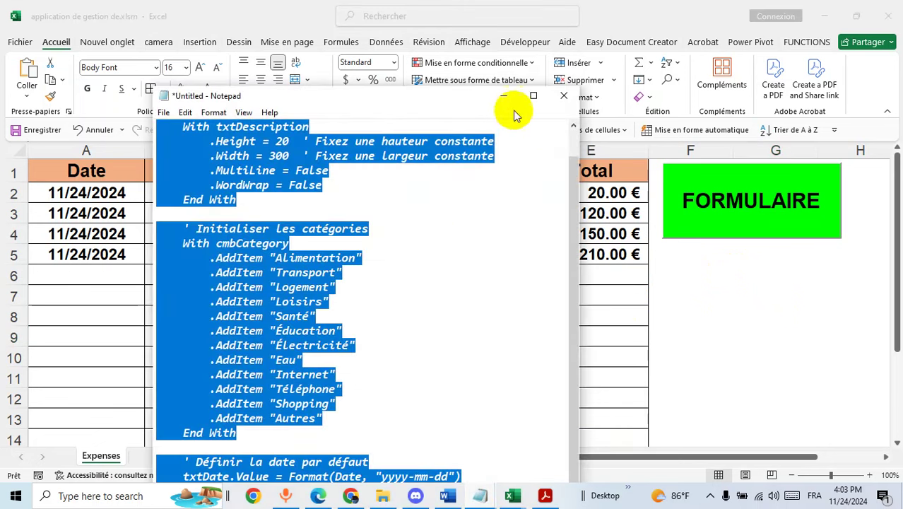
{"action": "left_click", "coordinate": [534, 95]}
{"action": "left_click", "coordinate": [431, 236]}
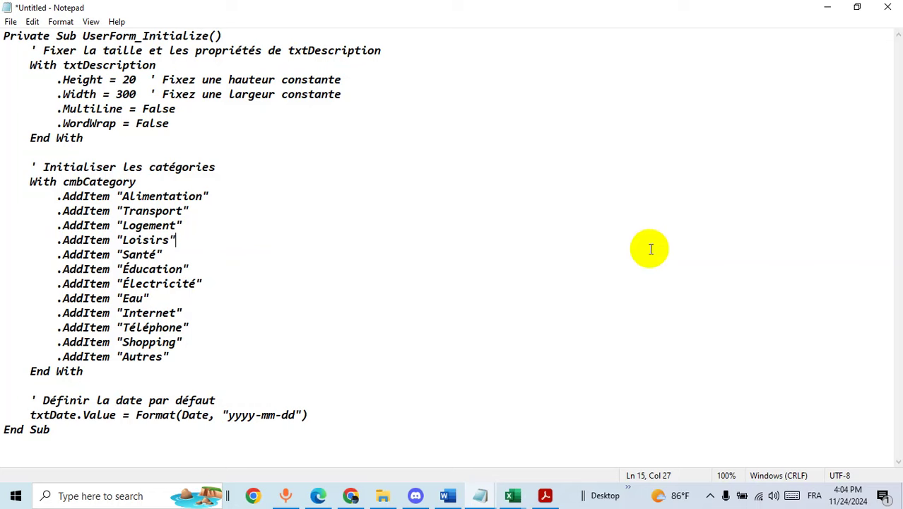
{"action": "left_click", "coordinate": [544, 496]}
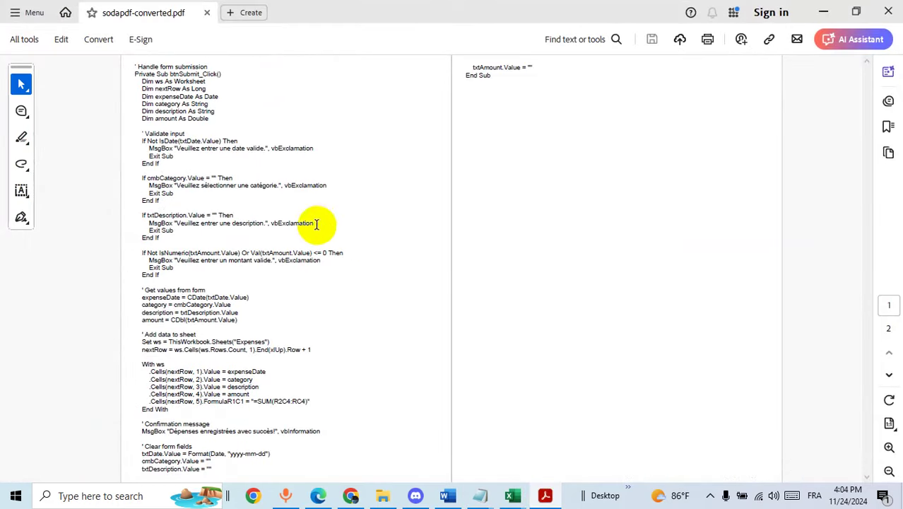
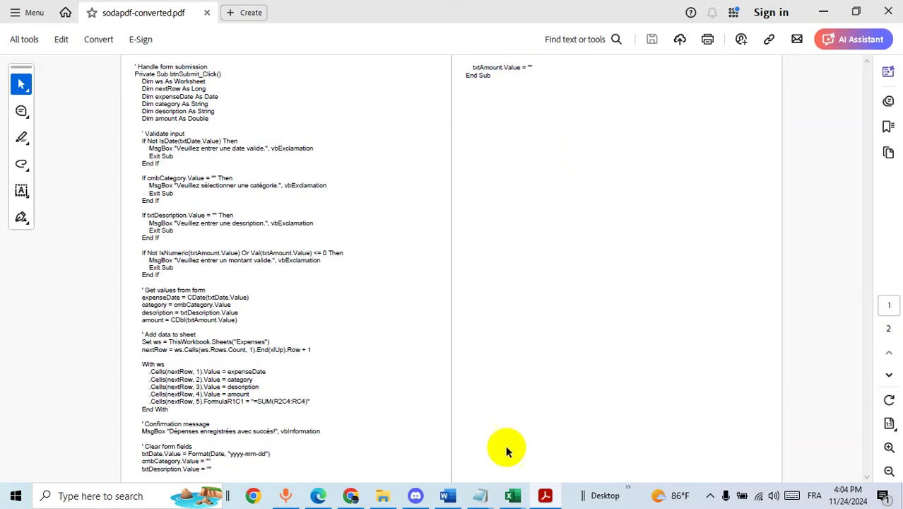
Step: Bring the Notepad note listing txtDate, txtCategory, txtAmount and the other control names to the front
{"action": "mouse_move", "coordinate": [479, 495]}
{"action": "left_click", "coordinate": [480, 445]}
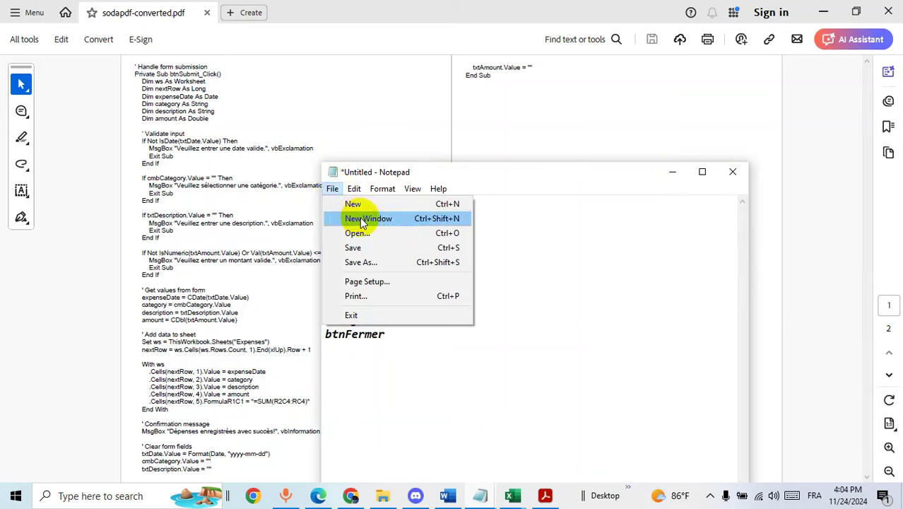
Step: Write 'unload me' in a new Notepad window, then minimize both Notepad notes
{"action": "left_click", "coordinate": [364, 218]}
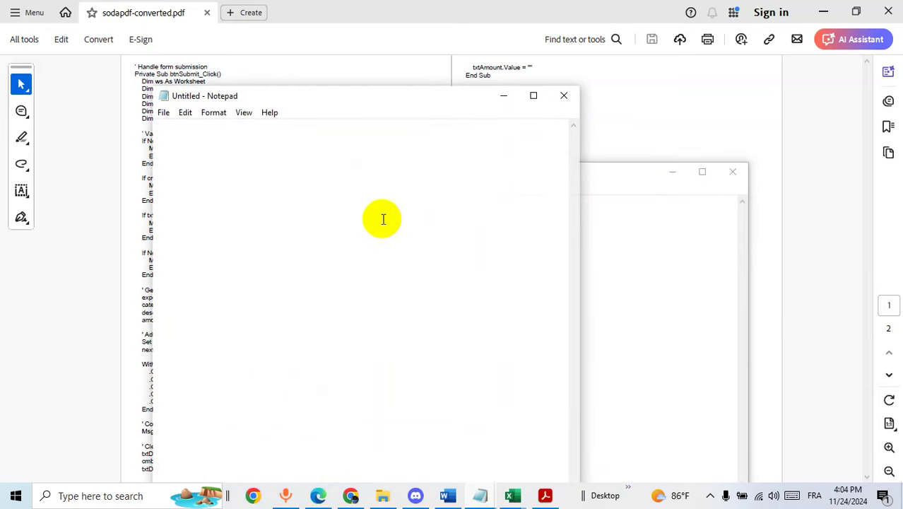
{"action": "type", "text": "unload"}
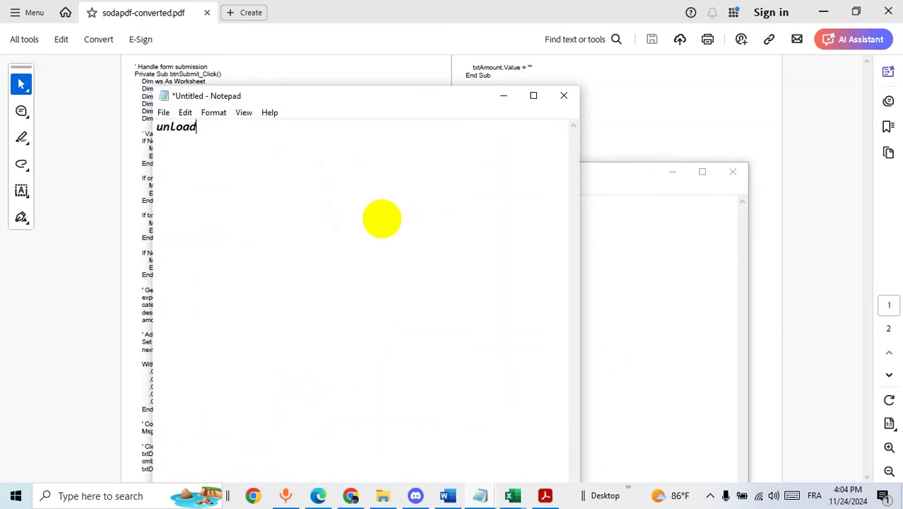
{"action": "type", "text": " me"}
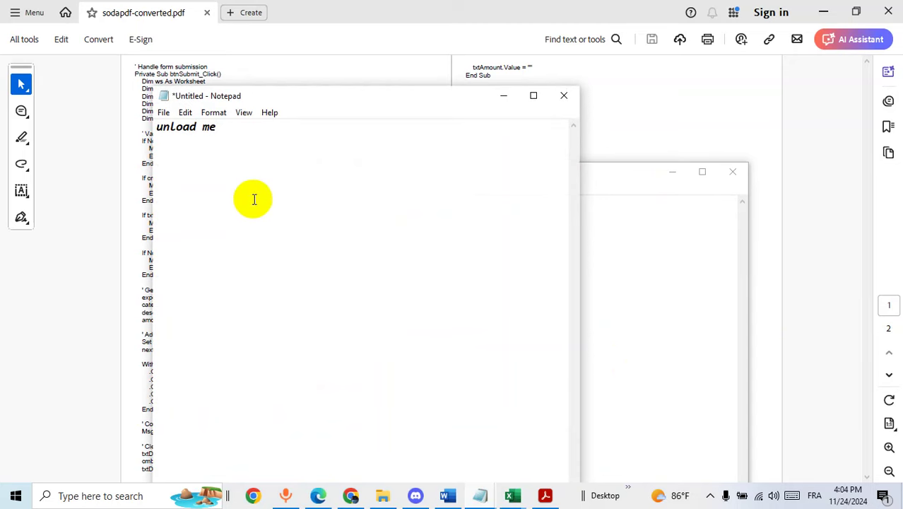
{"action": "left_click_drag", "start_coordinate": [286, 95], "coordinate": [504, 111]}
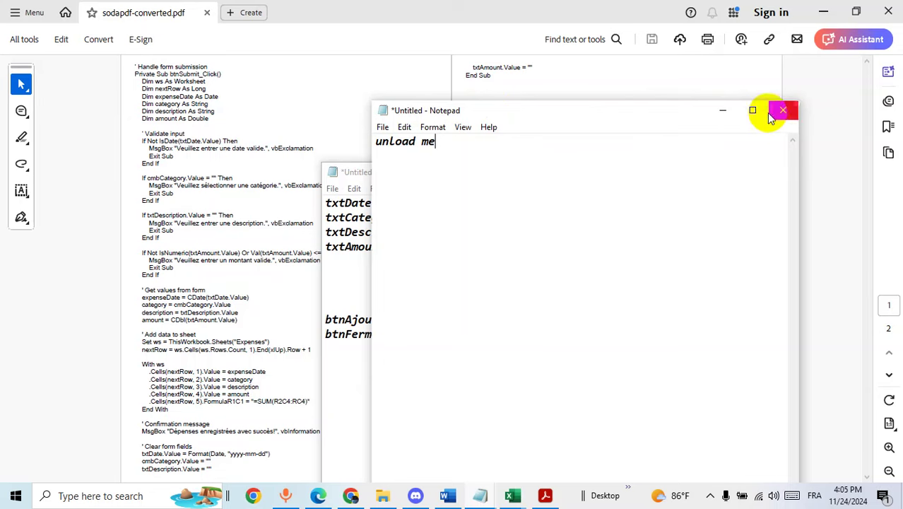
{"action": "left_click", "coordinate": [726, 113]}
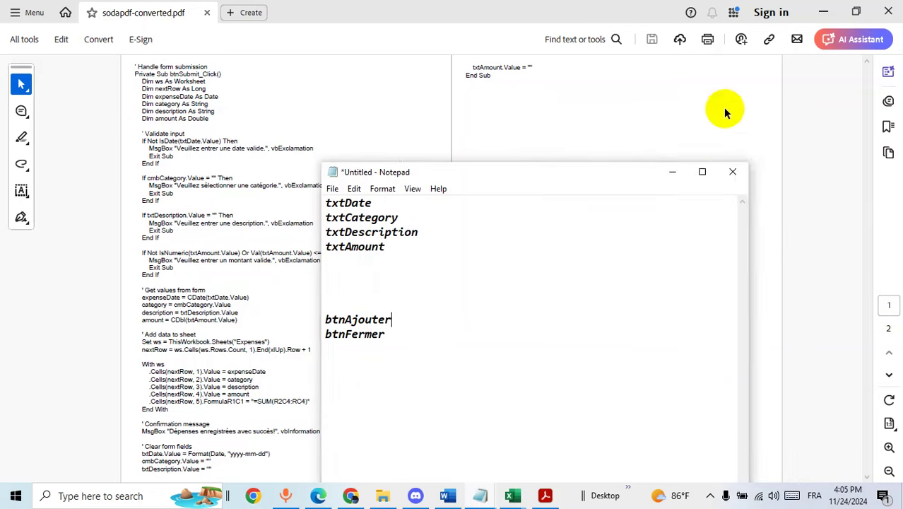
{"action": "left_click", "coordinate": [673, 173]}
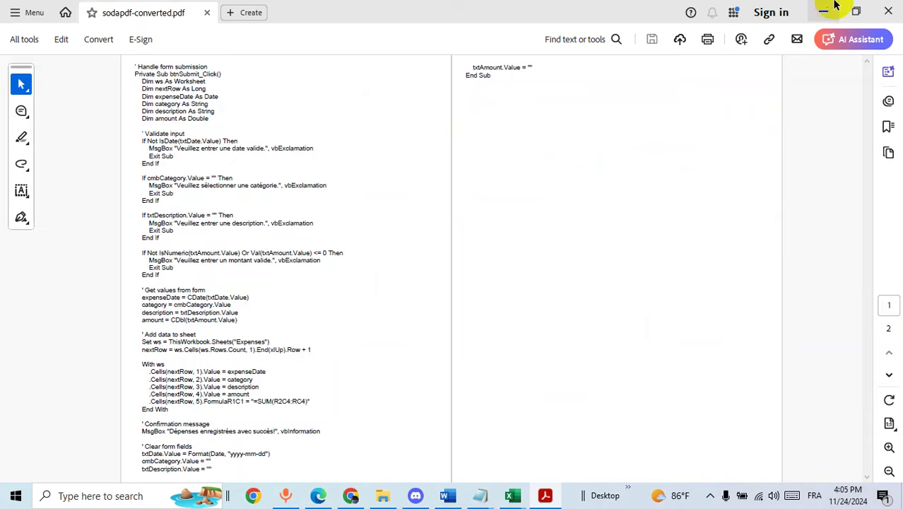
Step: Minimize Acrobat and Notepad to return to the expense workbook, and select cell G6
{"action": "left_click", "coordinate": [823, 12]}
{"action": "left_click", "coordinate": [825, 8]}
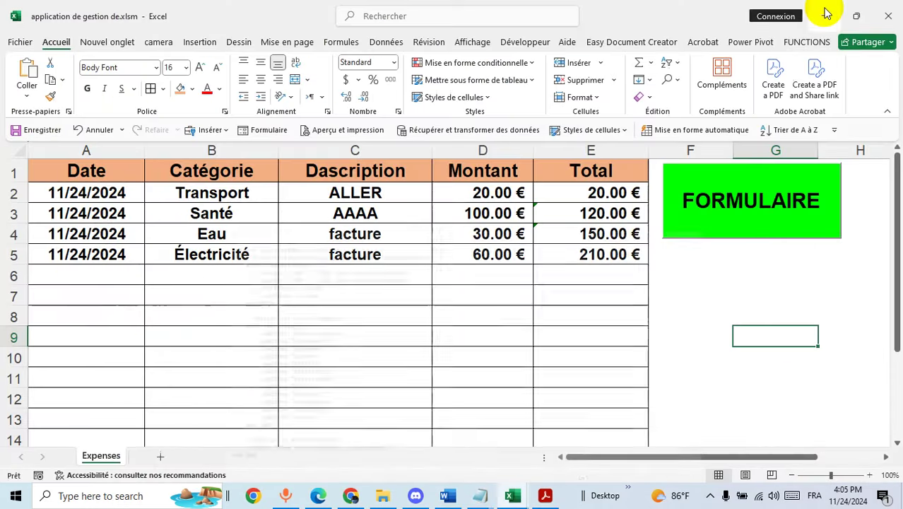
{"action": "left_click", "coordinate": [789, 273]}
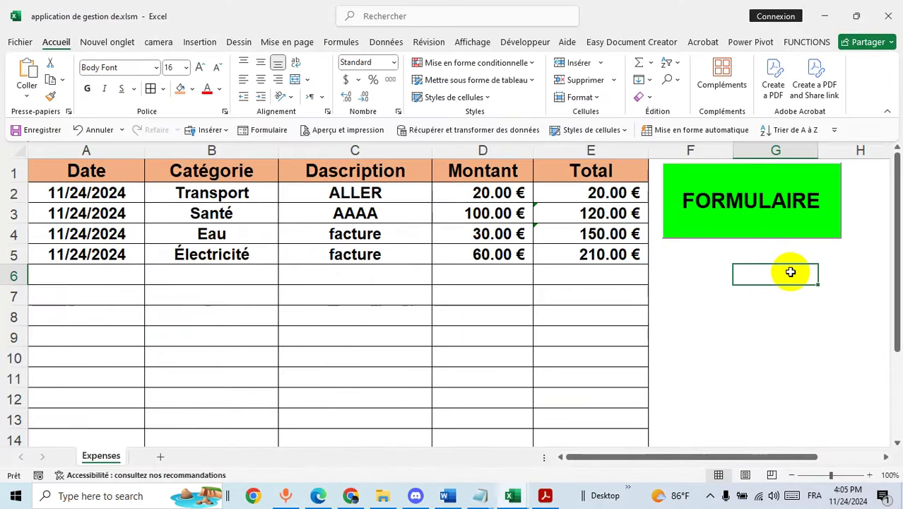